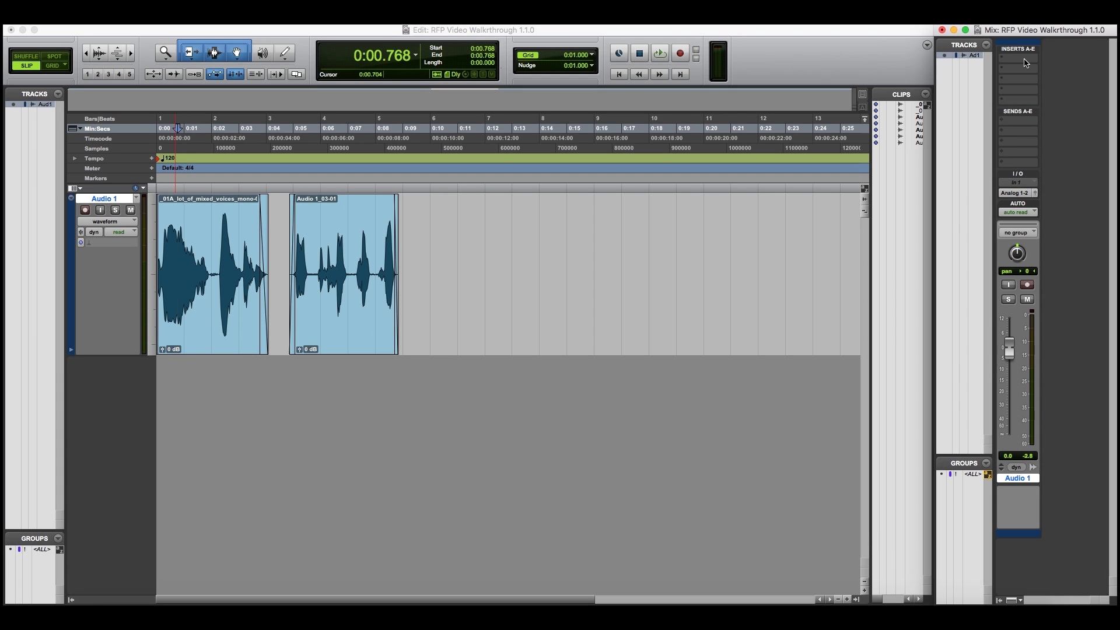
Step: Insert Reformer Pro (mono) on Audio 1's first insert slot and play the voice clip through it
click(1026, 63)
mouse_move(1037, 82)
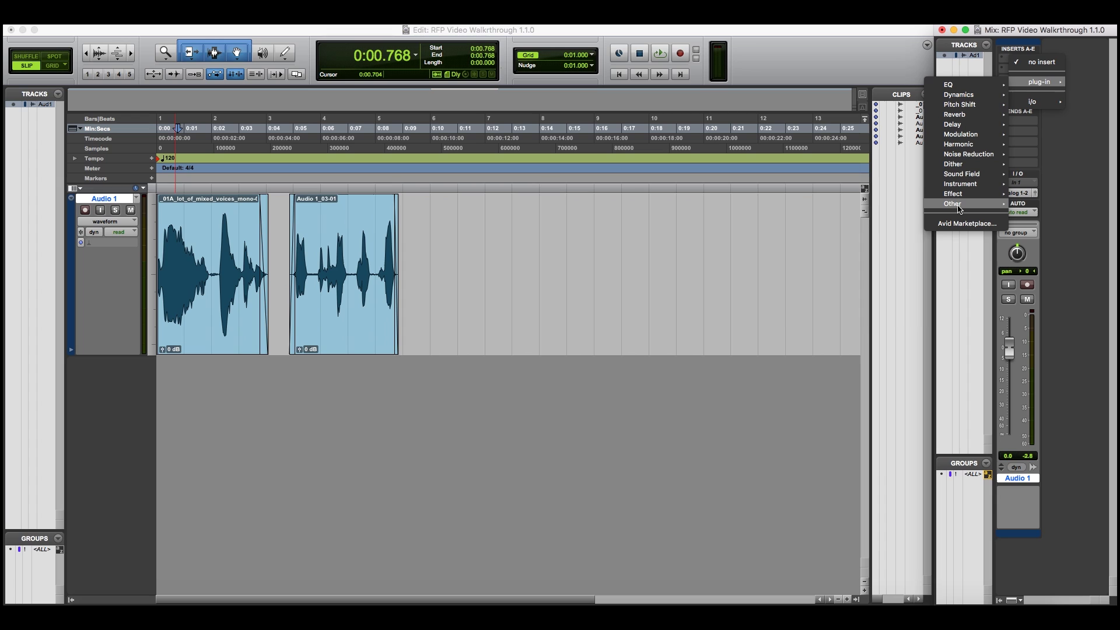
mouse_move(958, 207)
click(835, 286)
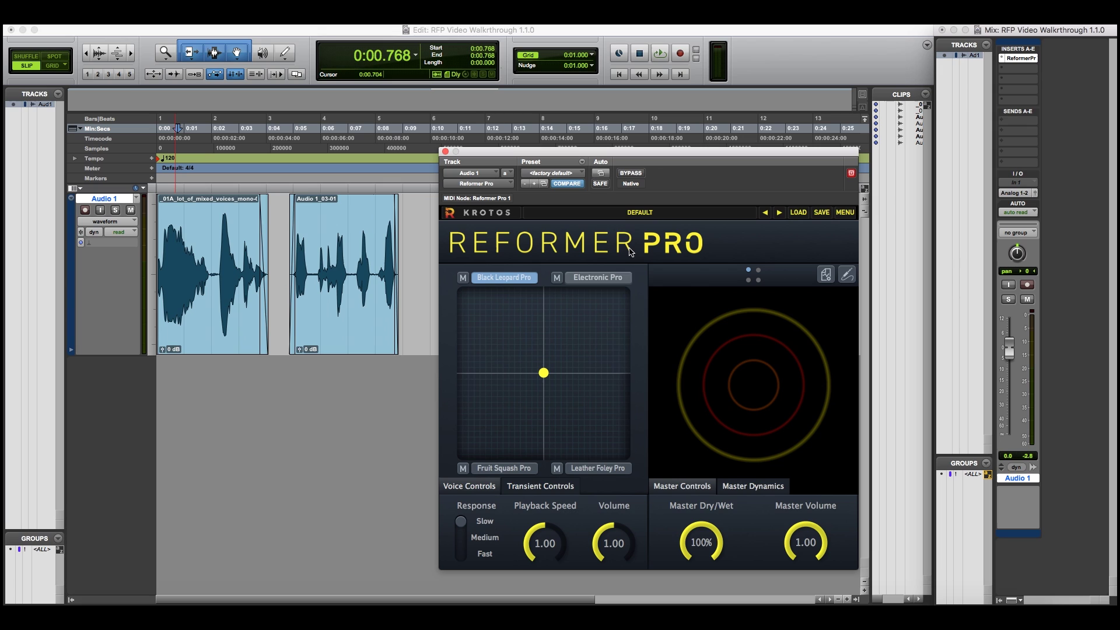
key(space)
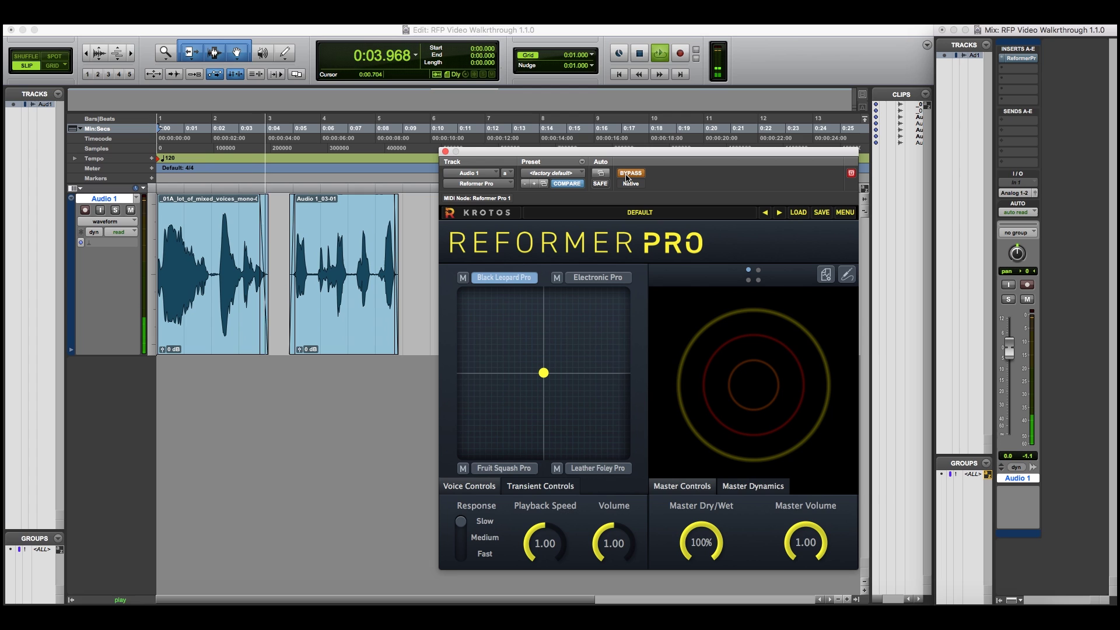
key(space)
key(space)
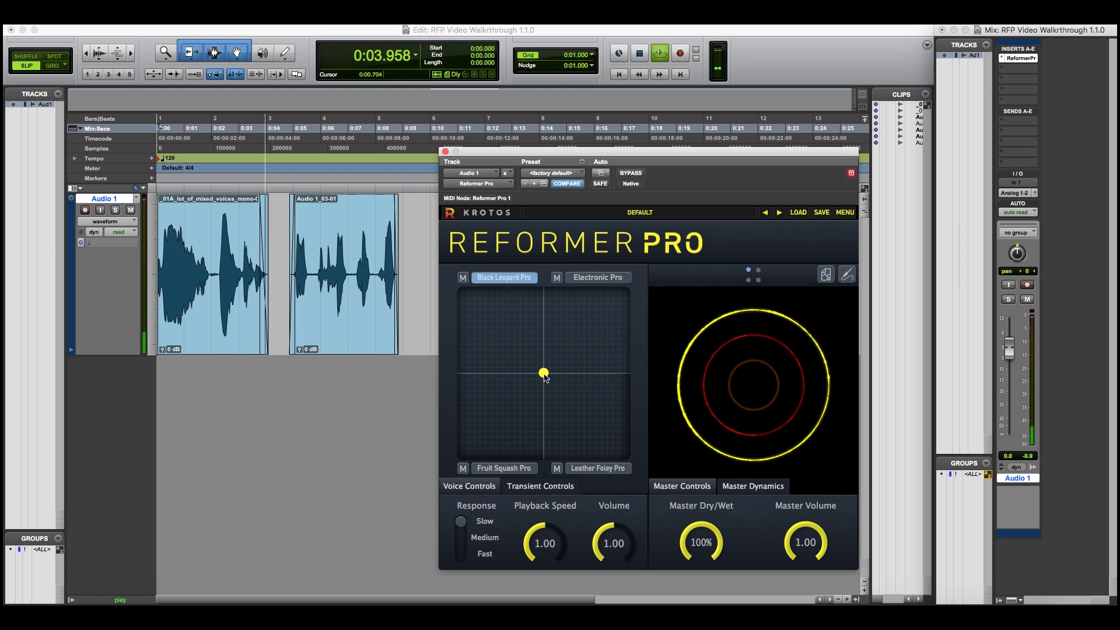
Step: Push the XY puck toward Black Leopard Pro and the other library corners, auditioning the voice each time
key(space)
drag(544, 377, 506, 343)
key(space)
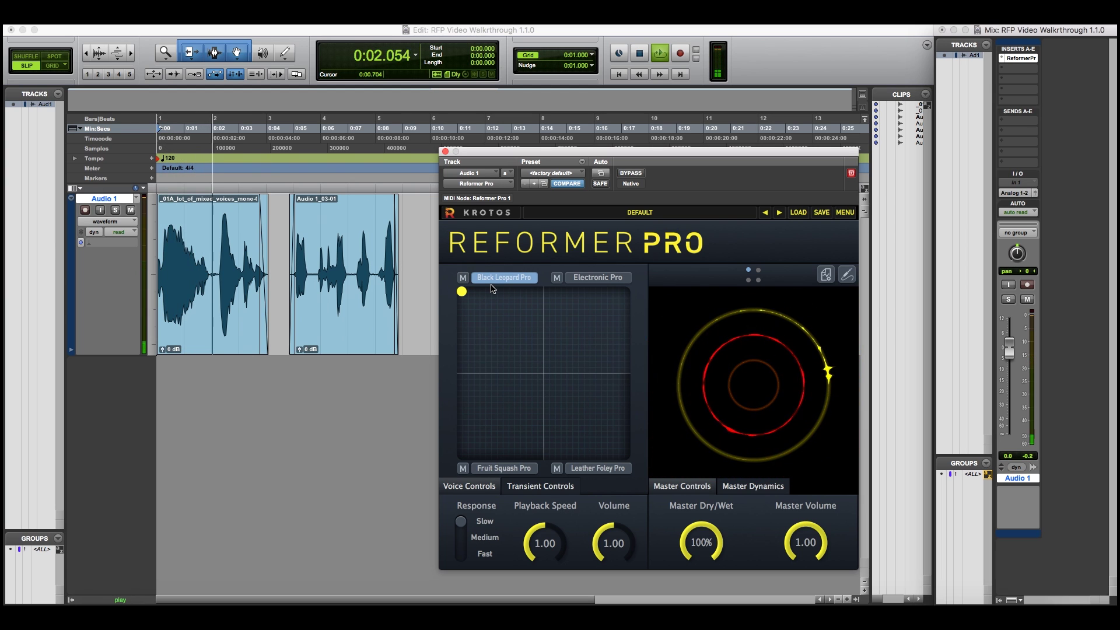
key(space)
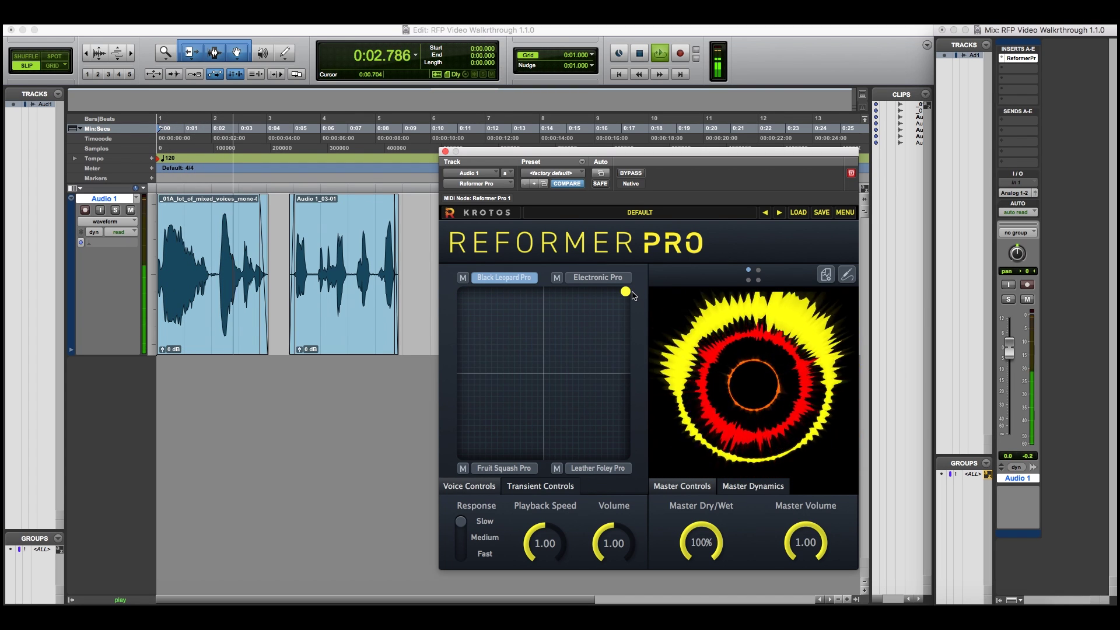
key(space)
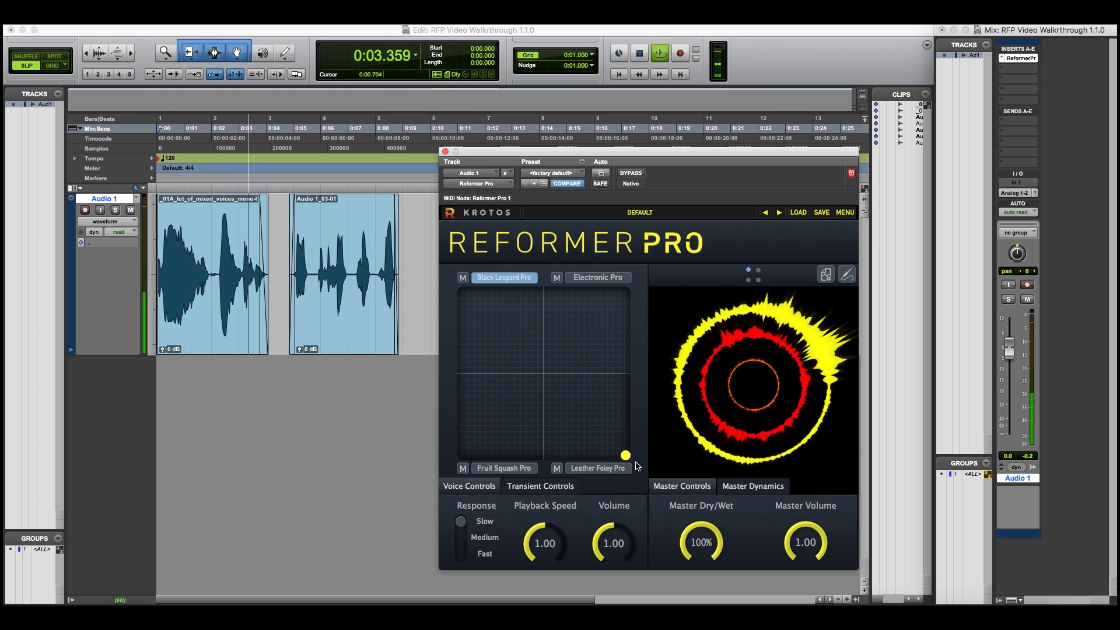
key(space)
key(space)
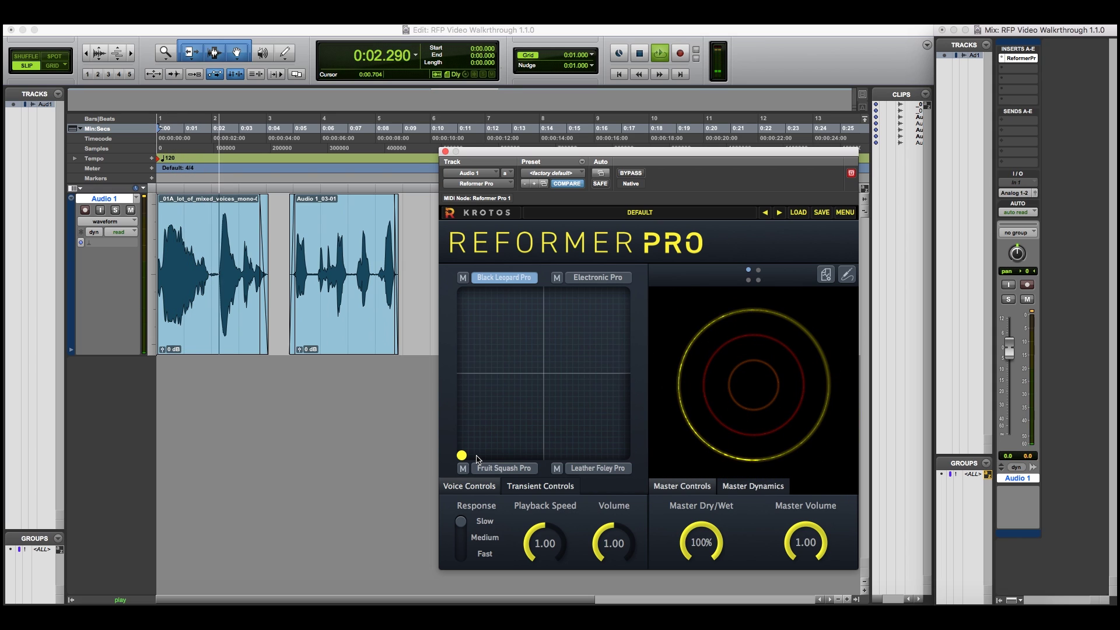
key(space)
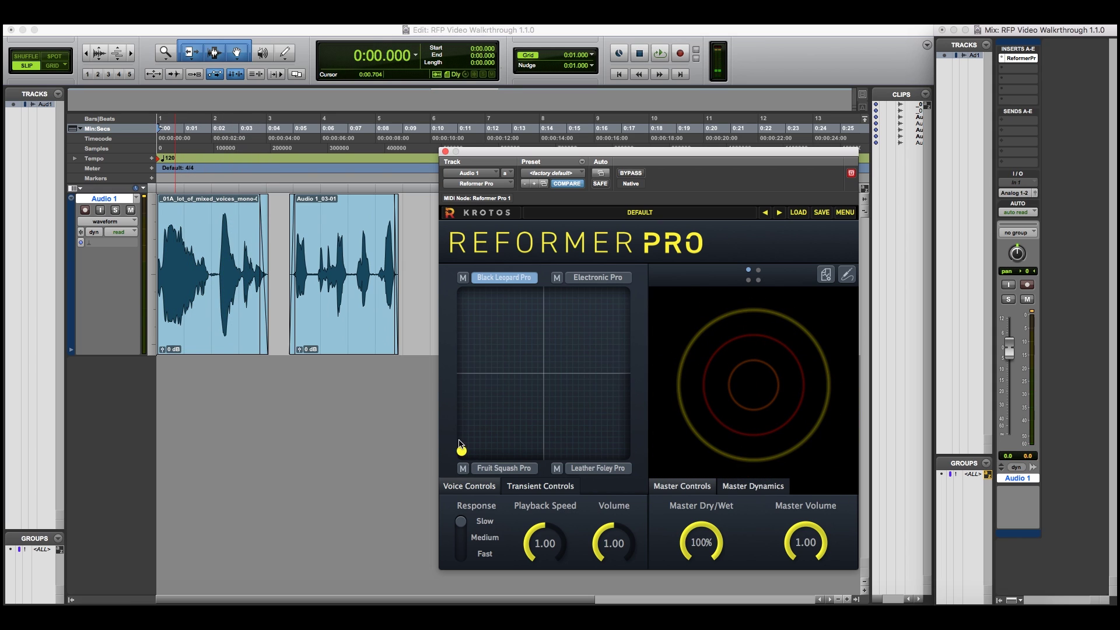
key(space)
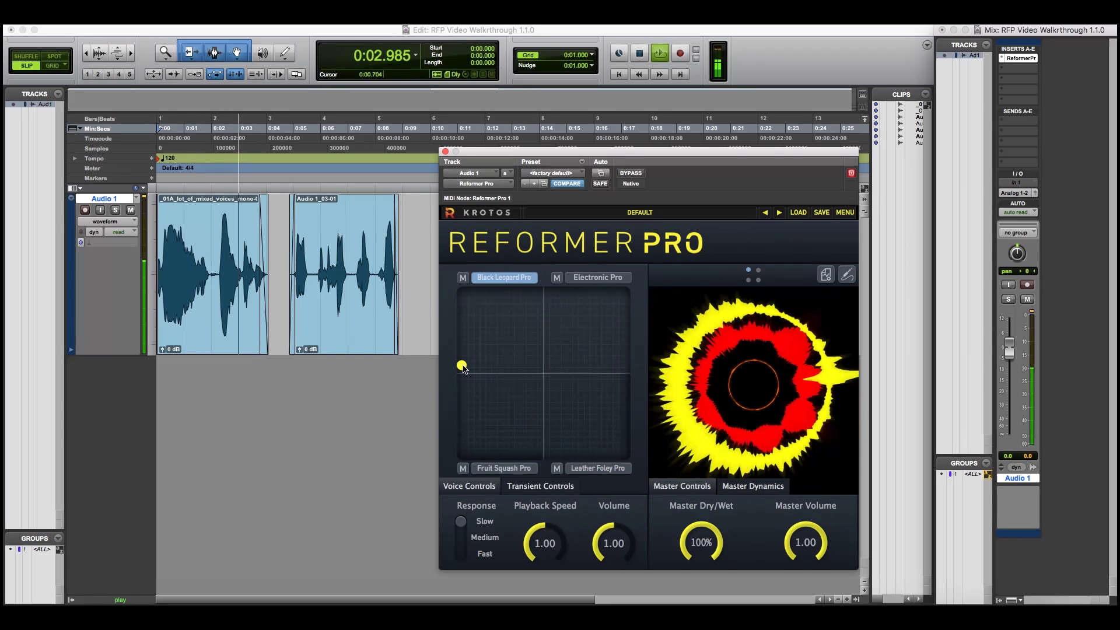
key(space)
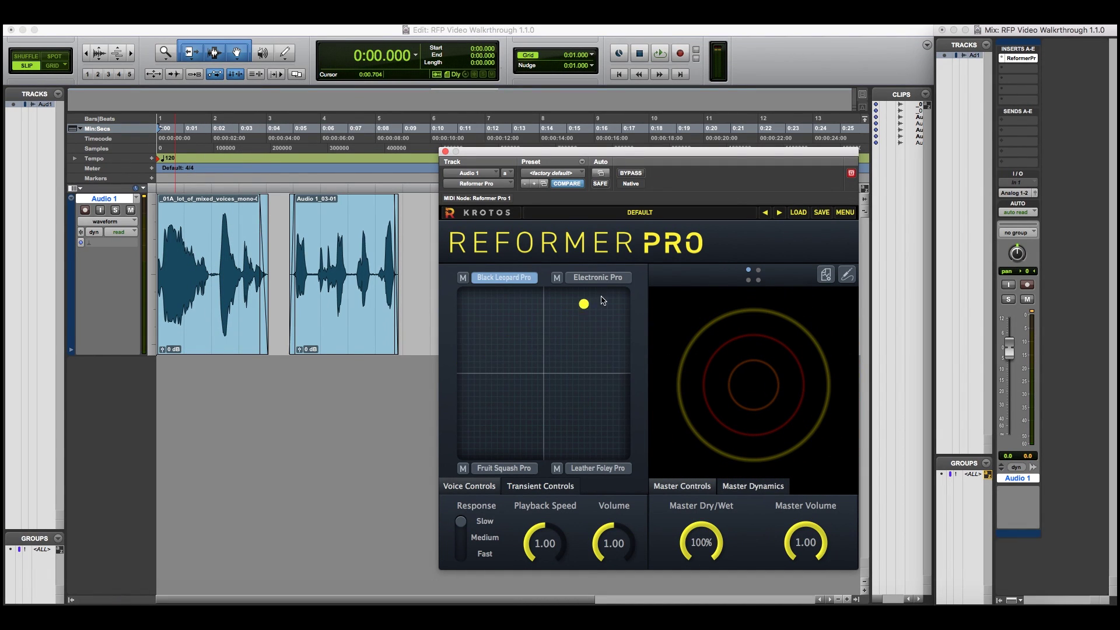
Step: Move the blend to the Electronic Pro corner, swap that slot for Ballpoint Pen, and audition it
drag(603, 300, 627, 290)
click(604, 280)
scroll(734, 375, down, 3)
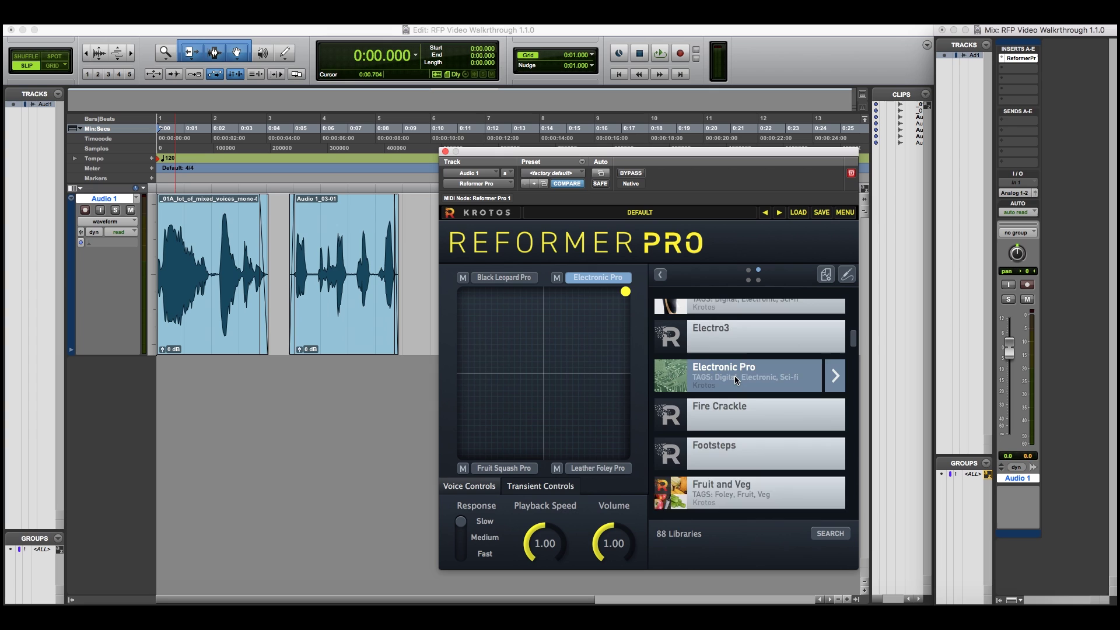
scroll(733, 376, up, 3)
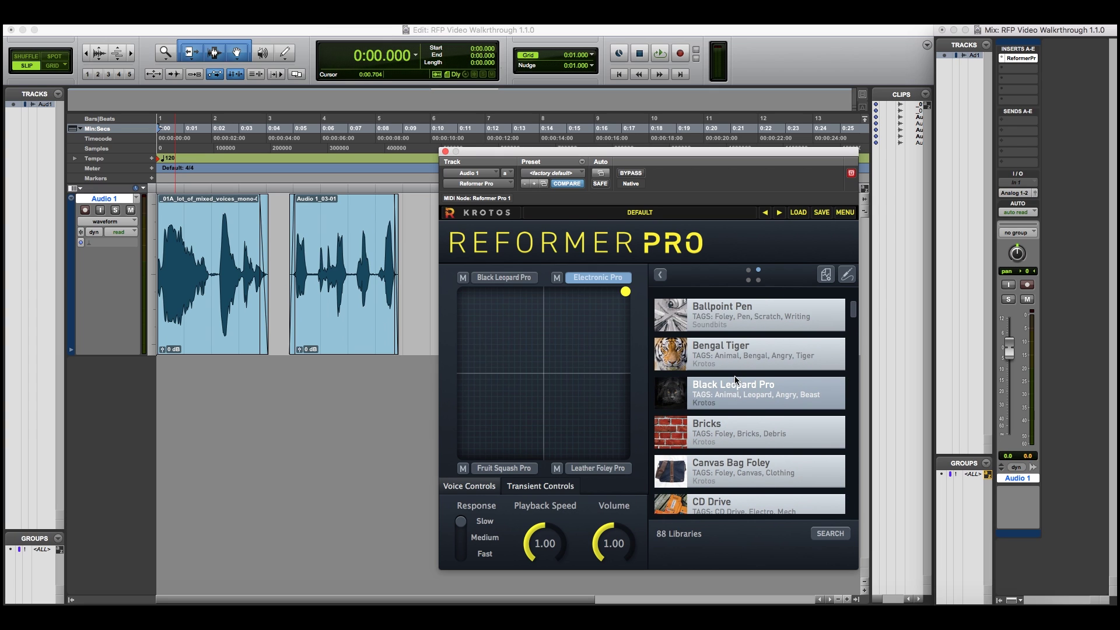
click(740, 310)
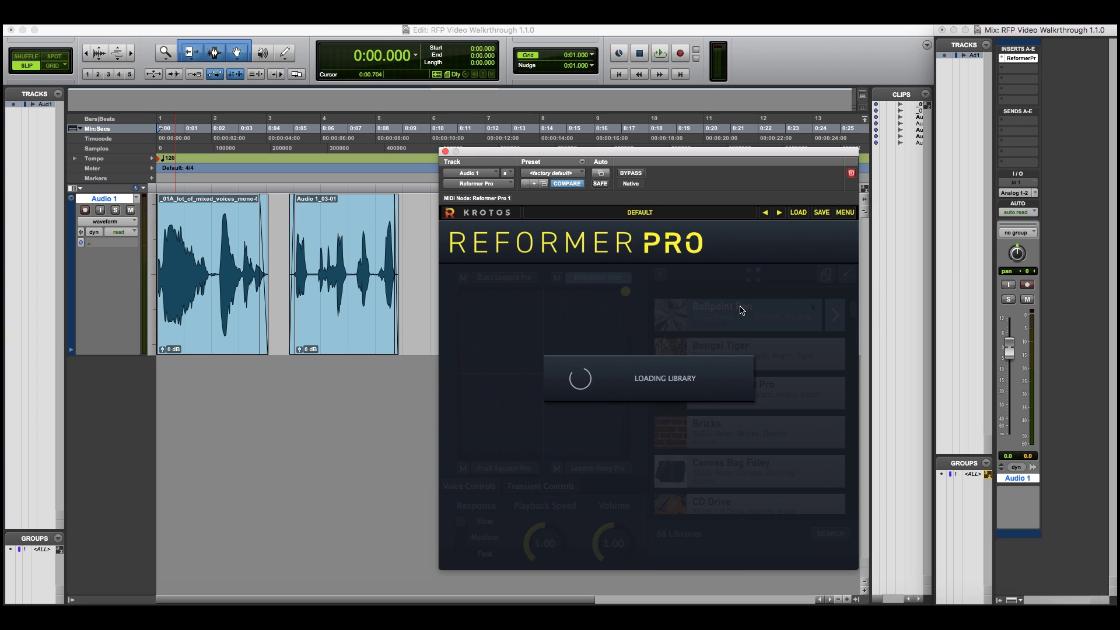
key(space)
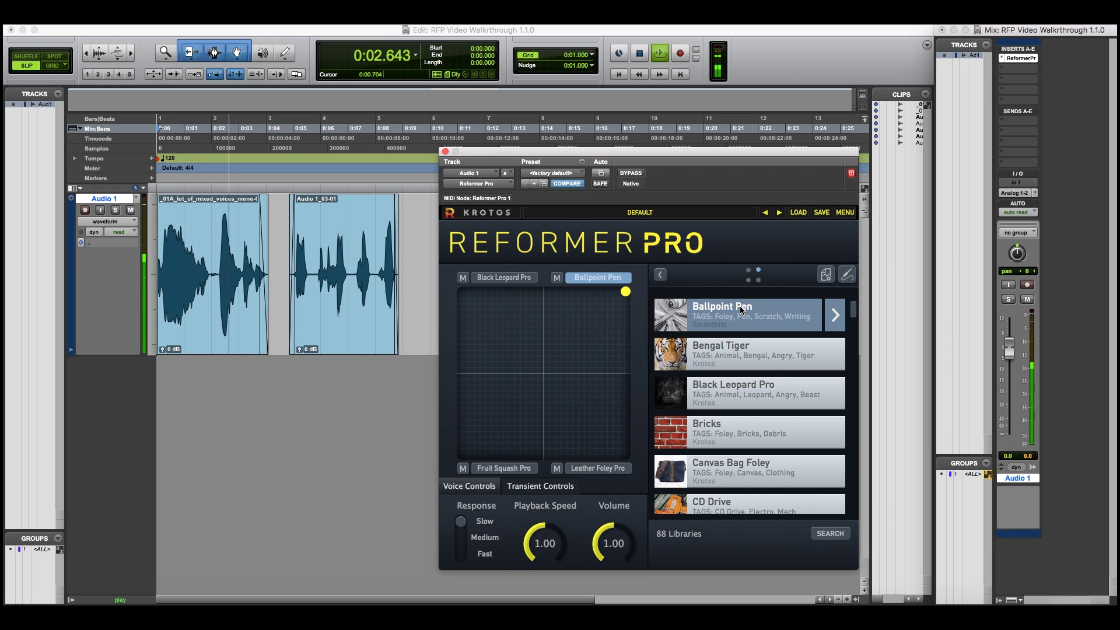
key(space)
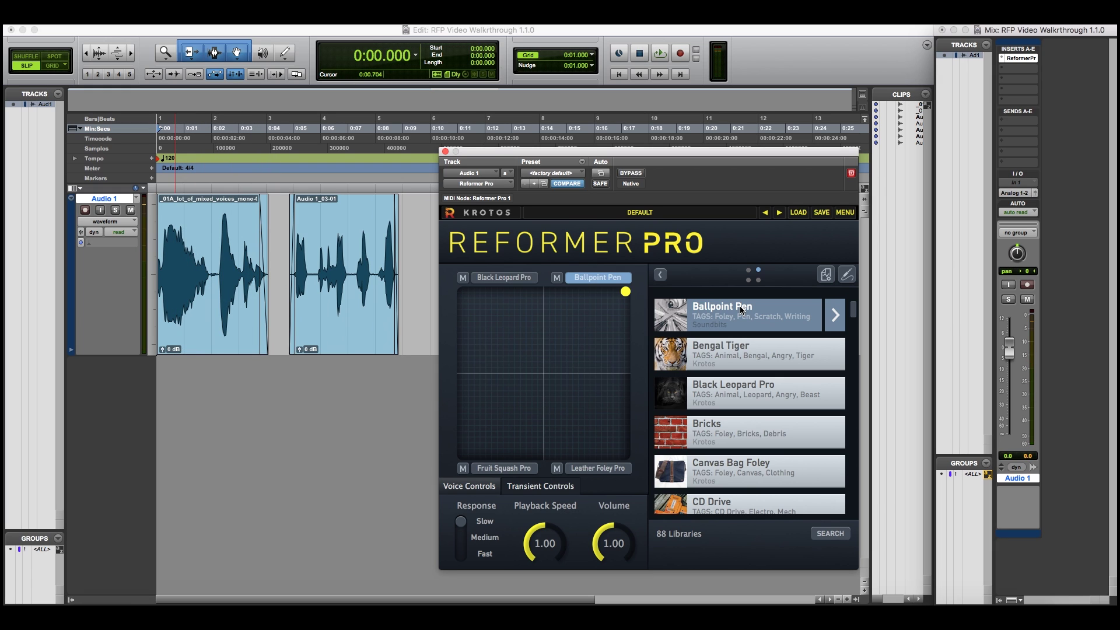
scroll(746, 398, down, 10)
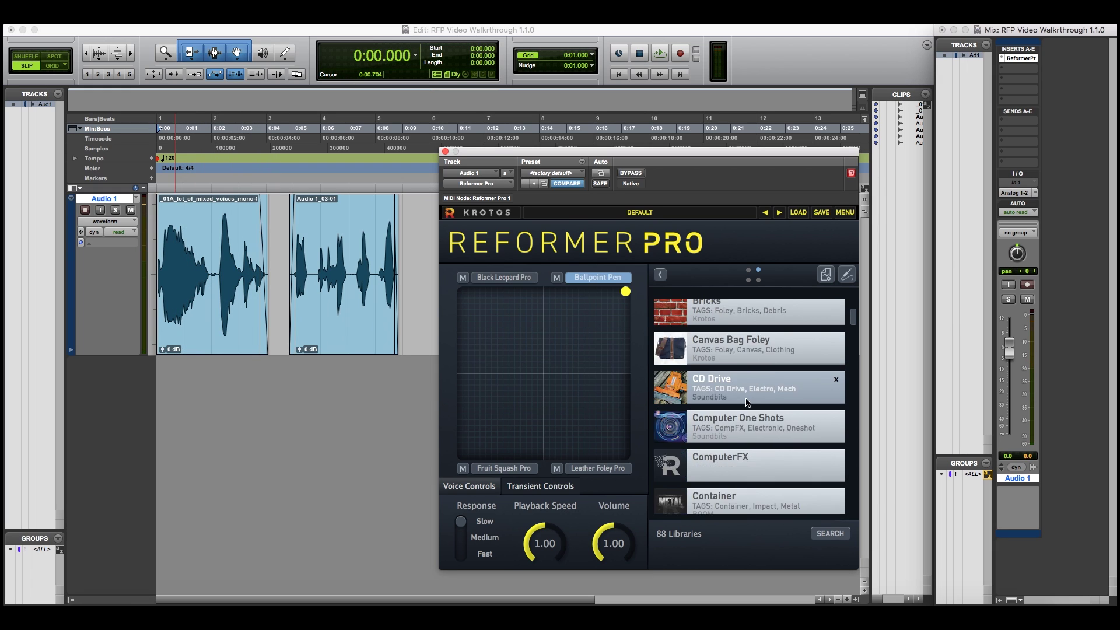
Step: Open the Reformer Analysis Tool and locate the Desktop Synths folder beside it
click(825, 275)
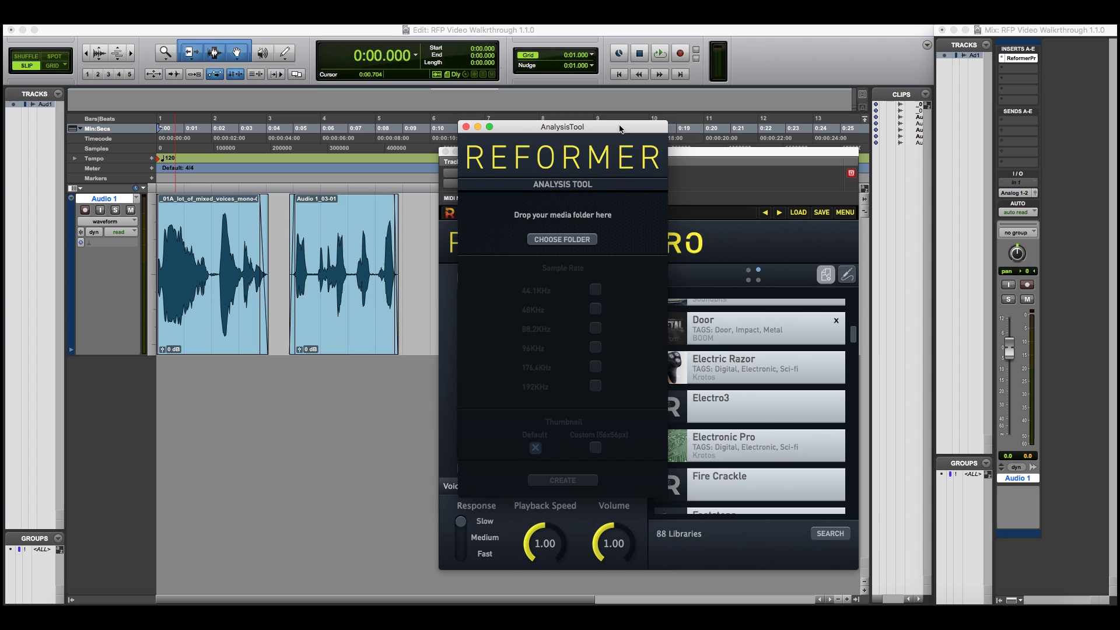
drag(619, 129, 388, 155)
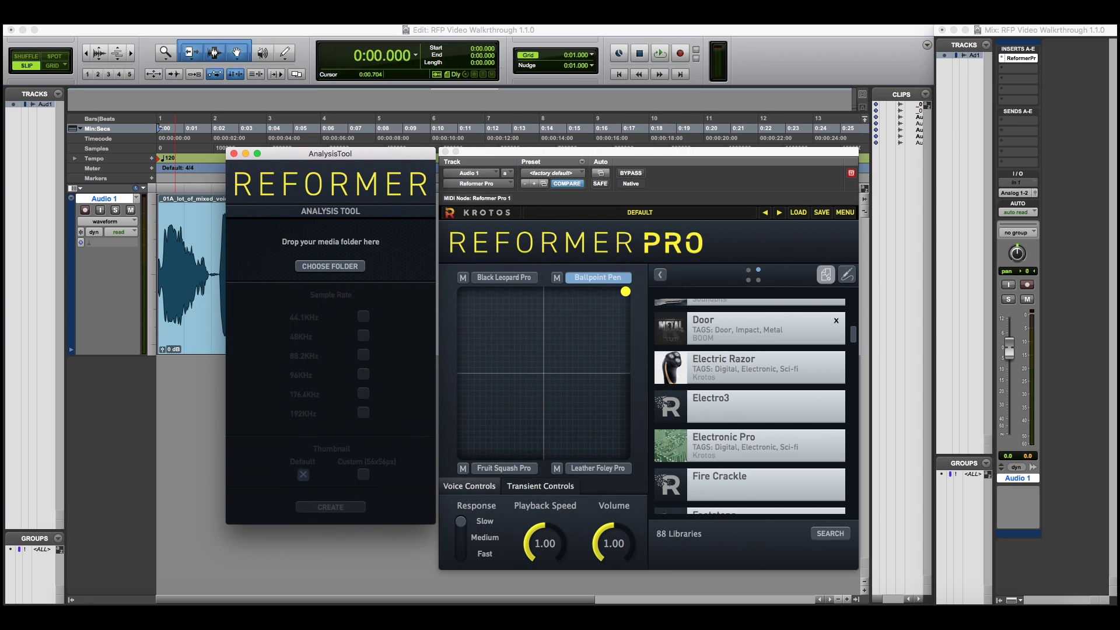
click(79, 591)
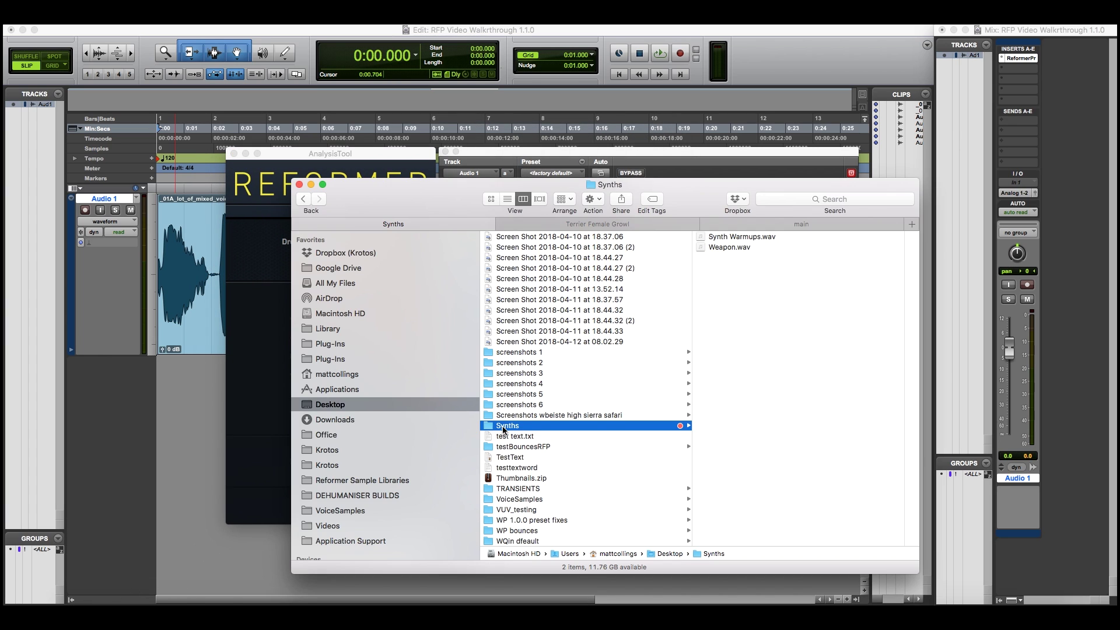
key(super+Tab)
Step: Build a 48 kHz library named Synths from the folder and return to Pro Tools
drag(503, 430, 396, 262)
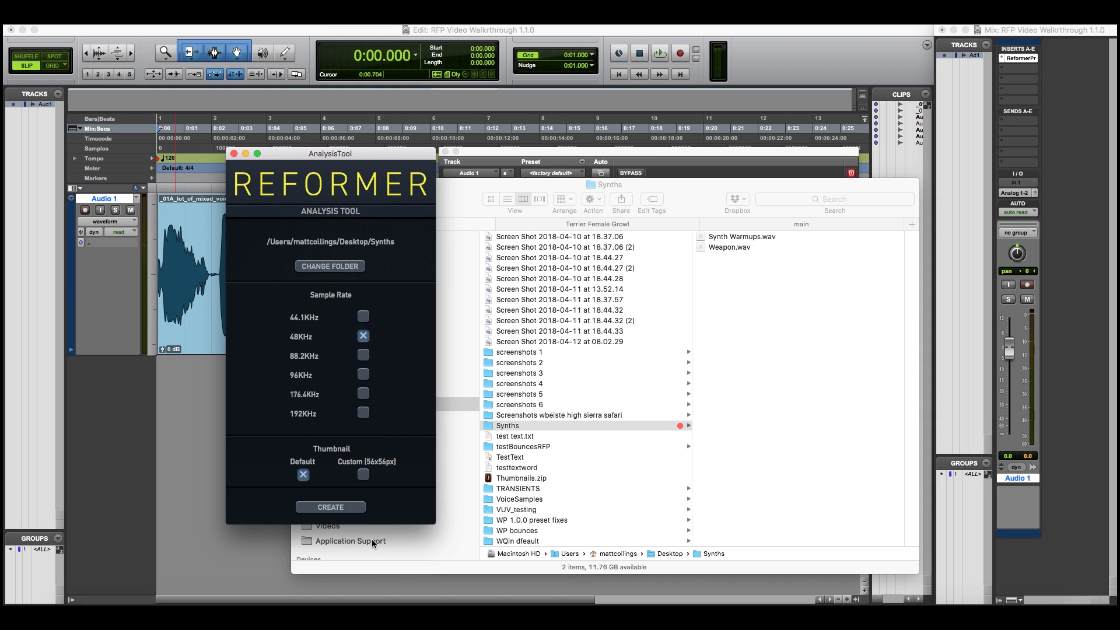
click(352, 509)
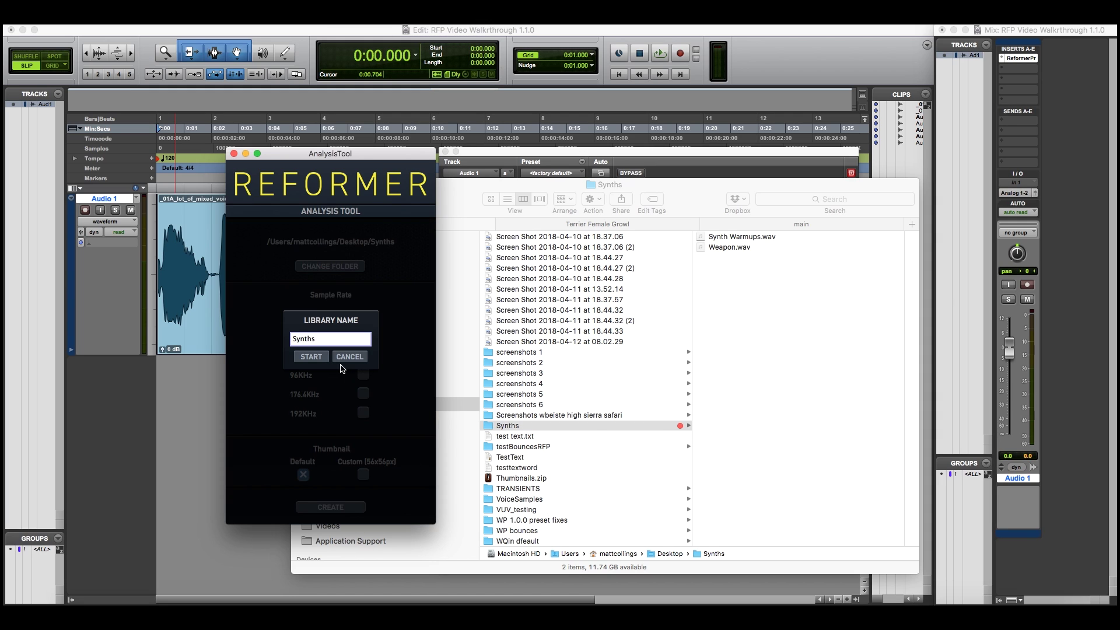
click(322, 358)
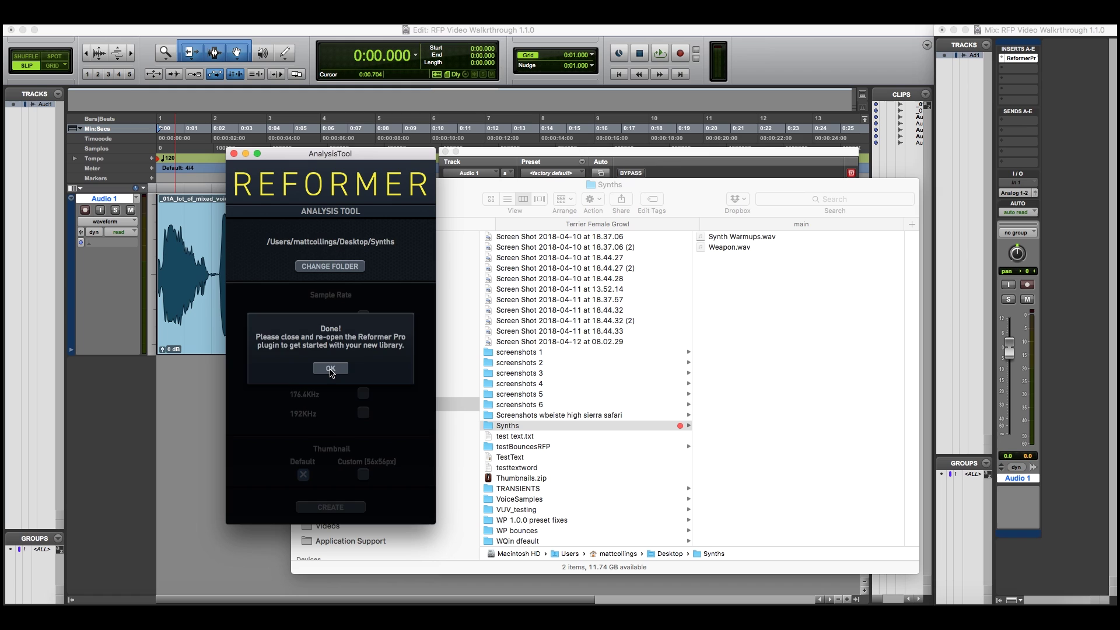
click(331, 368)
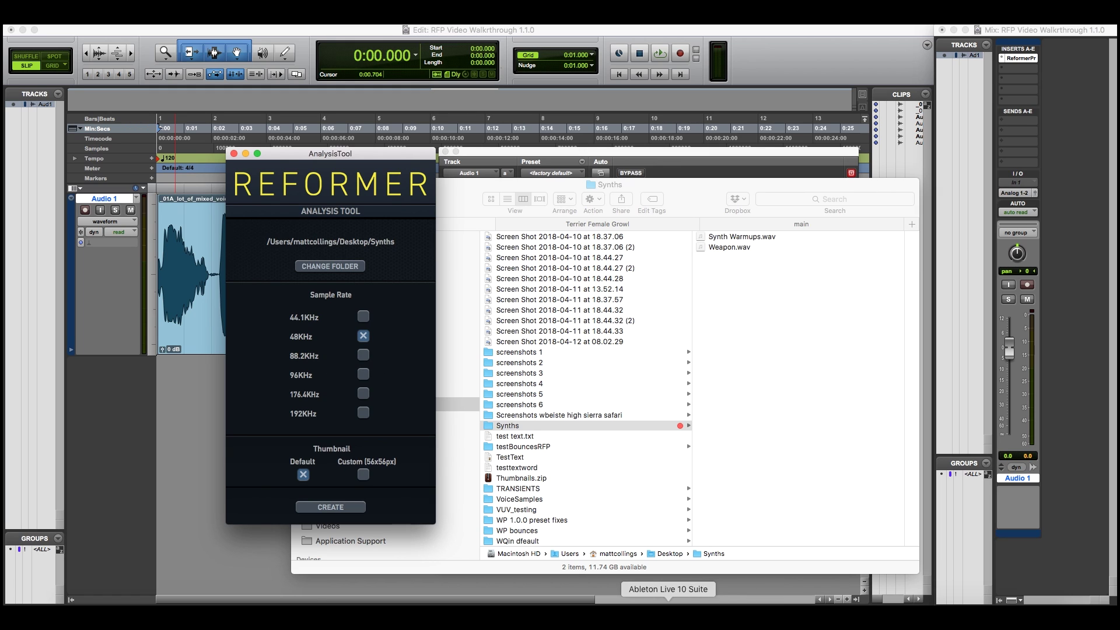
click(556, 612)
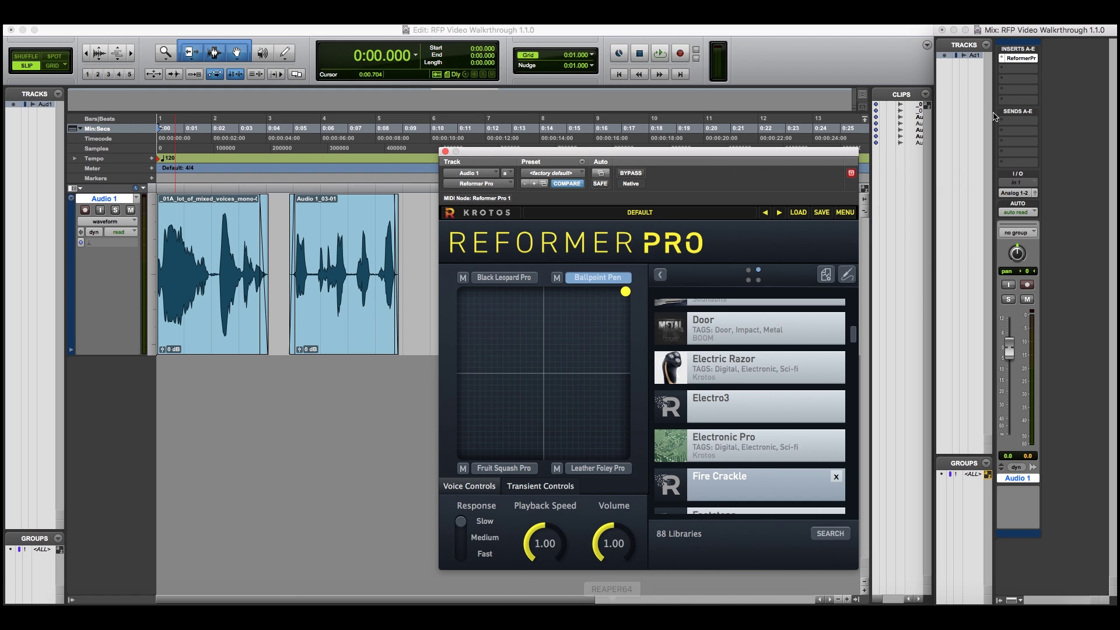
Step: Reopen Reformer Pro, search 'sy' and load Synths in place of Ballpoint Pen
click(445, 152)
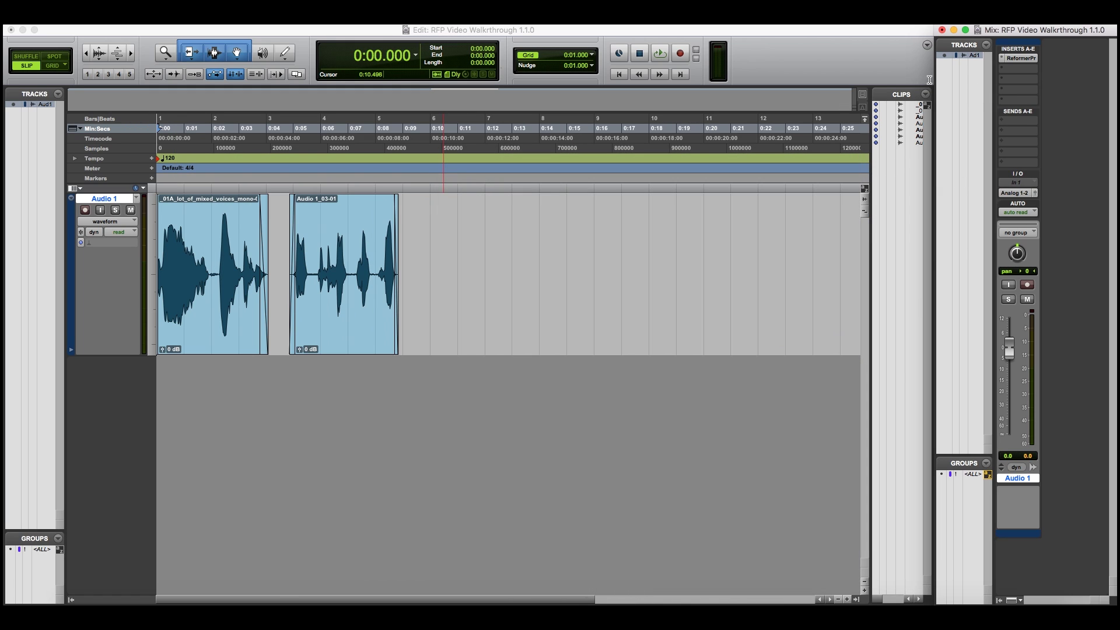
click(1019, 58)
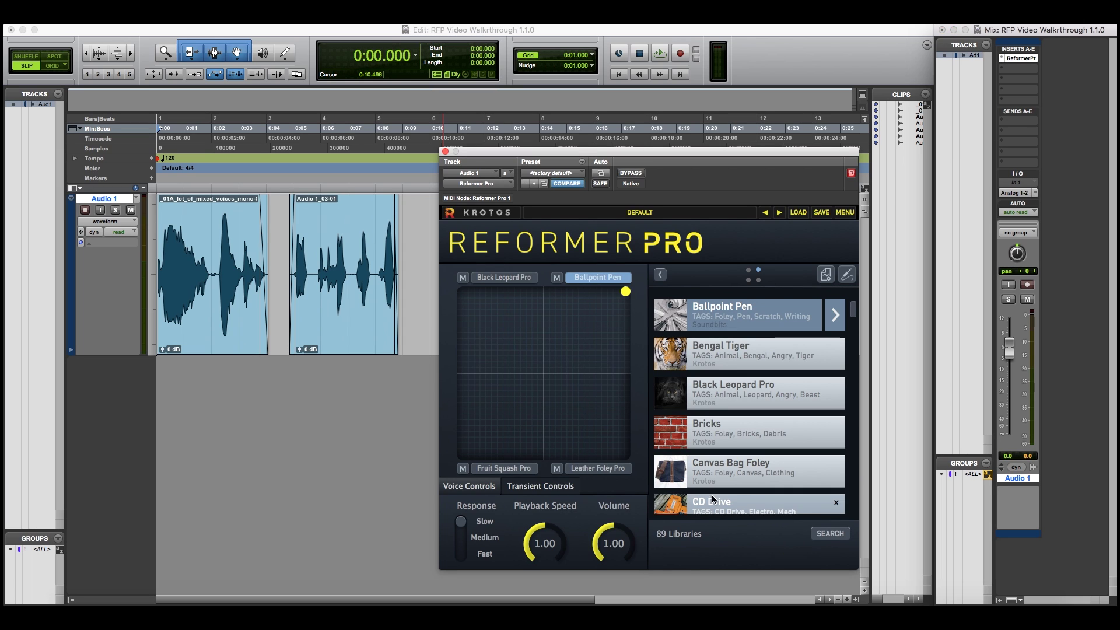
click(816, 534)
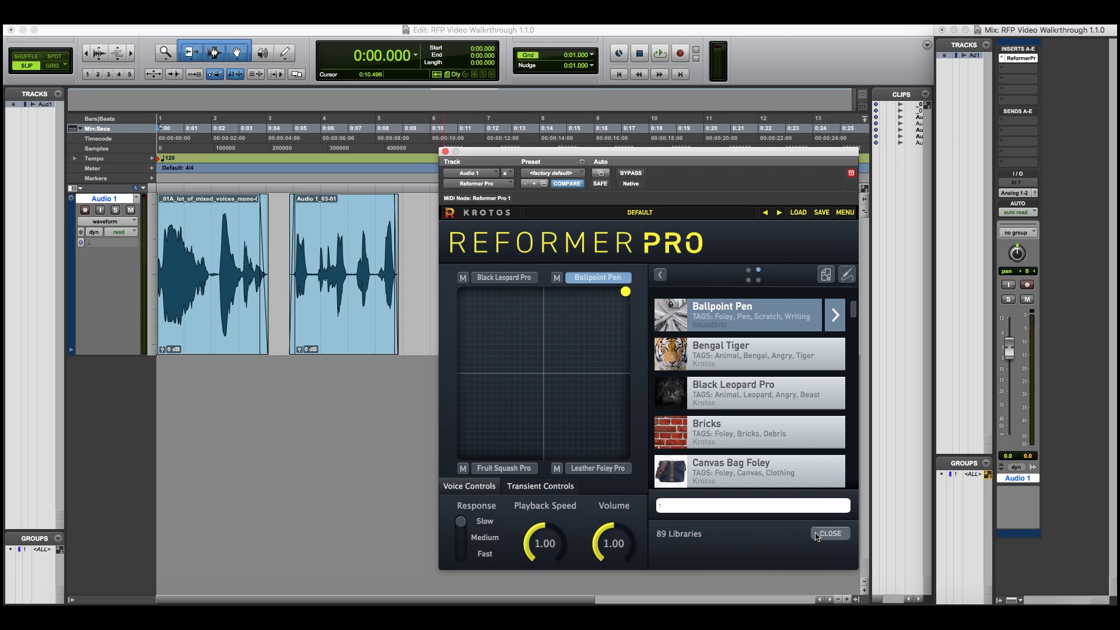
text(sy)
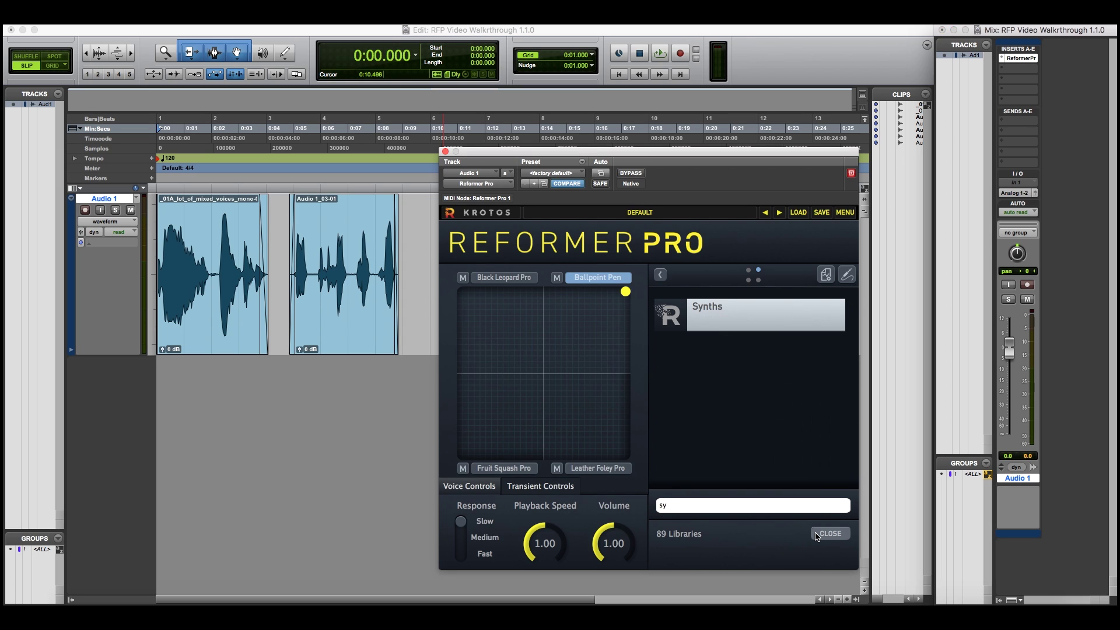
click(738, 313)
Step: Play the voice through the Synths blend and close the library list
key(space)
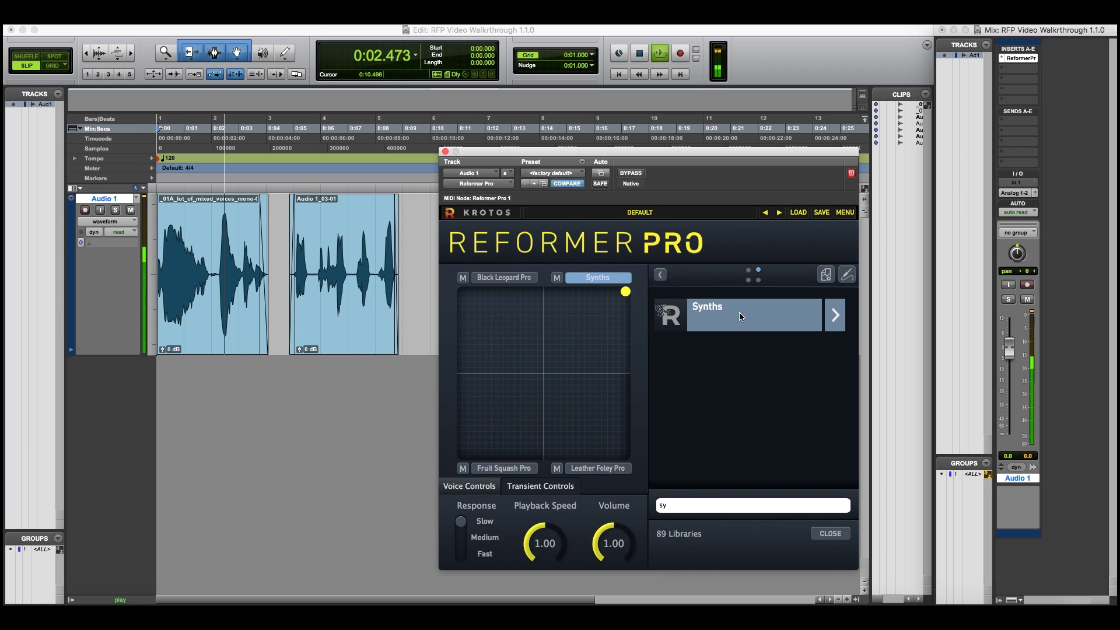
key(space)
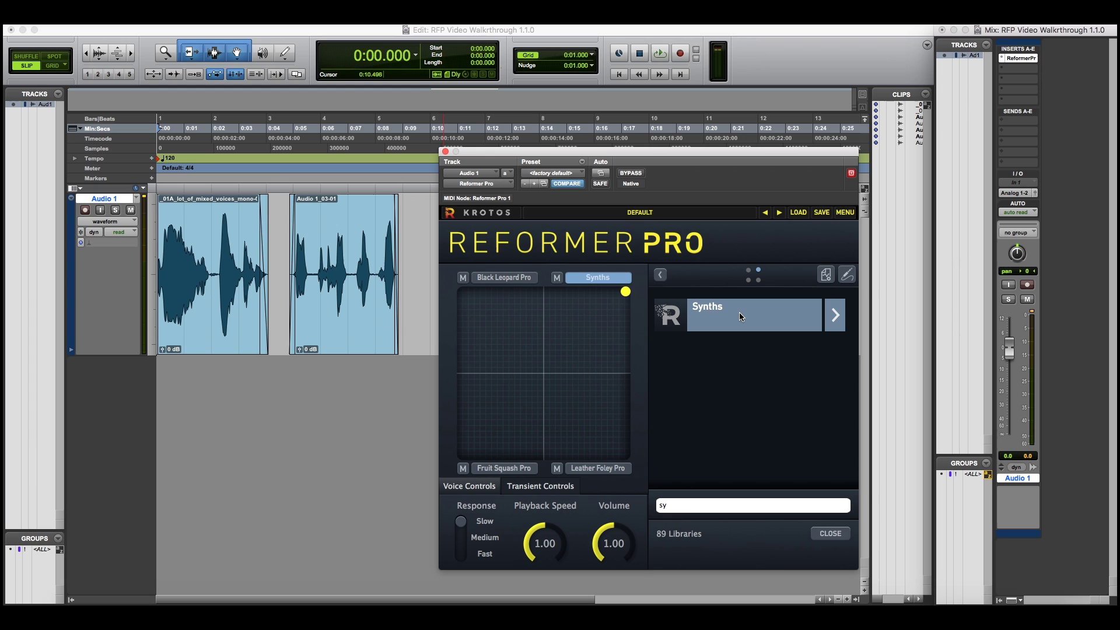
click(660, 274)
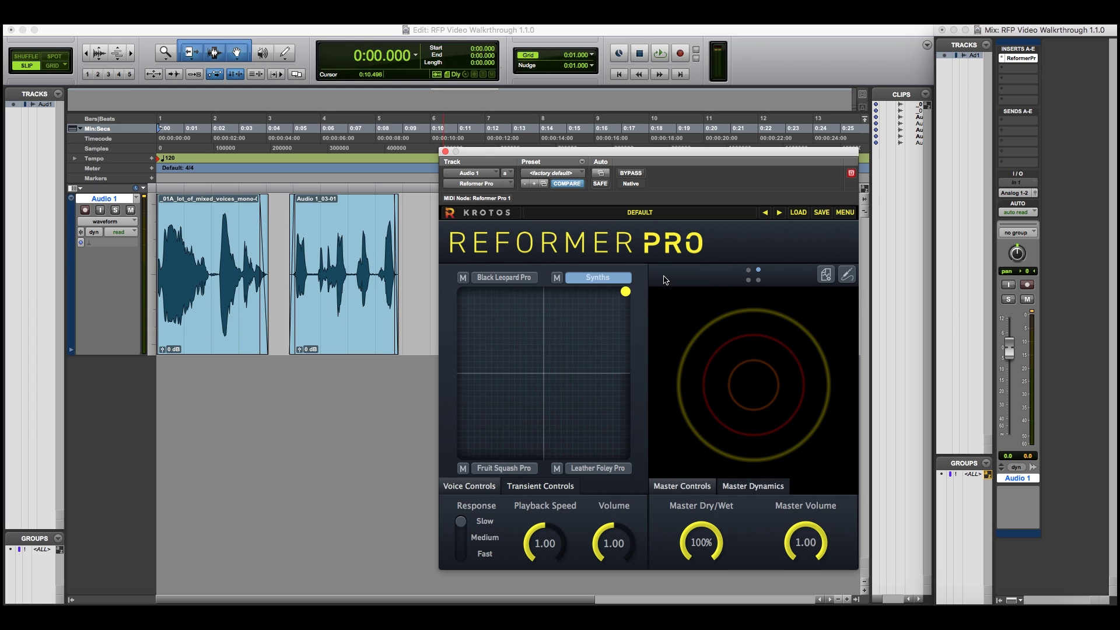
Step: Turn the Playback Speed knob while the voice plays
click(517, 278)
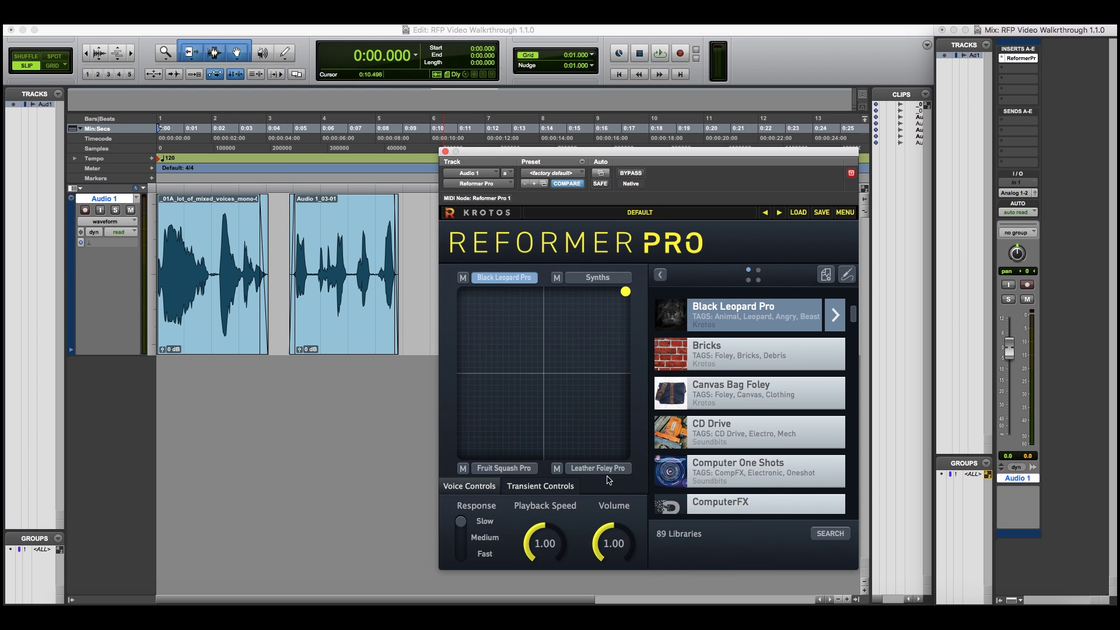
click(659, 274)
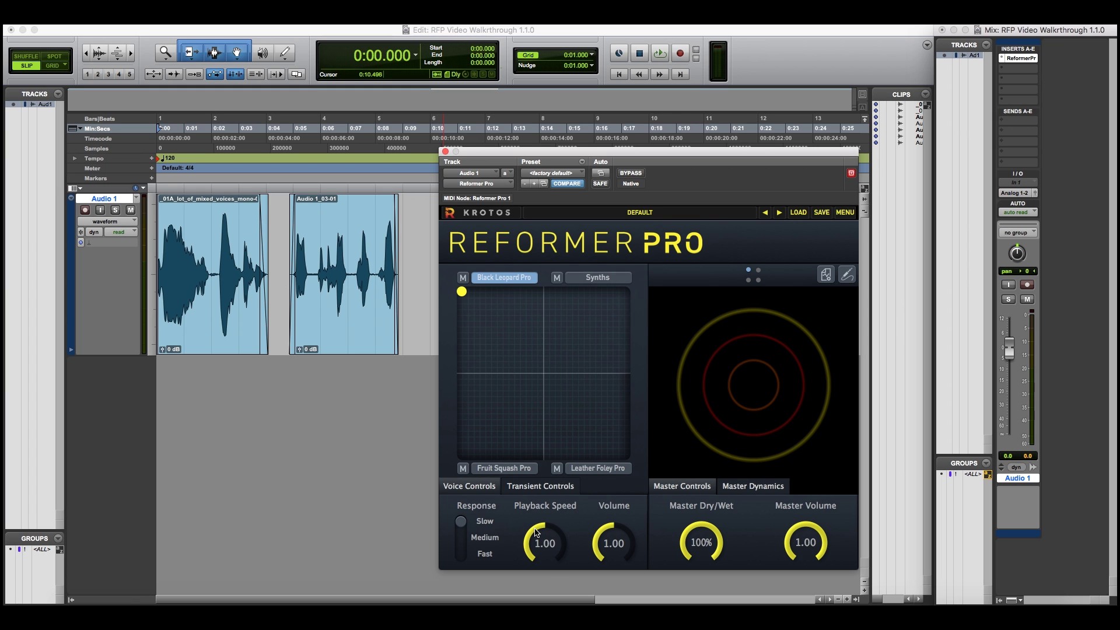
key(space)
drag(536, 531, 547, 493)
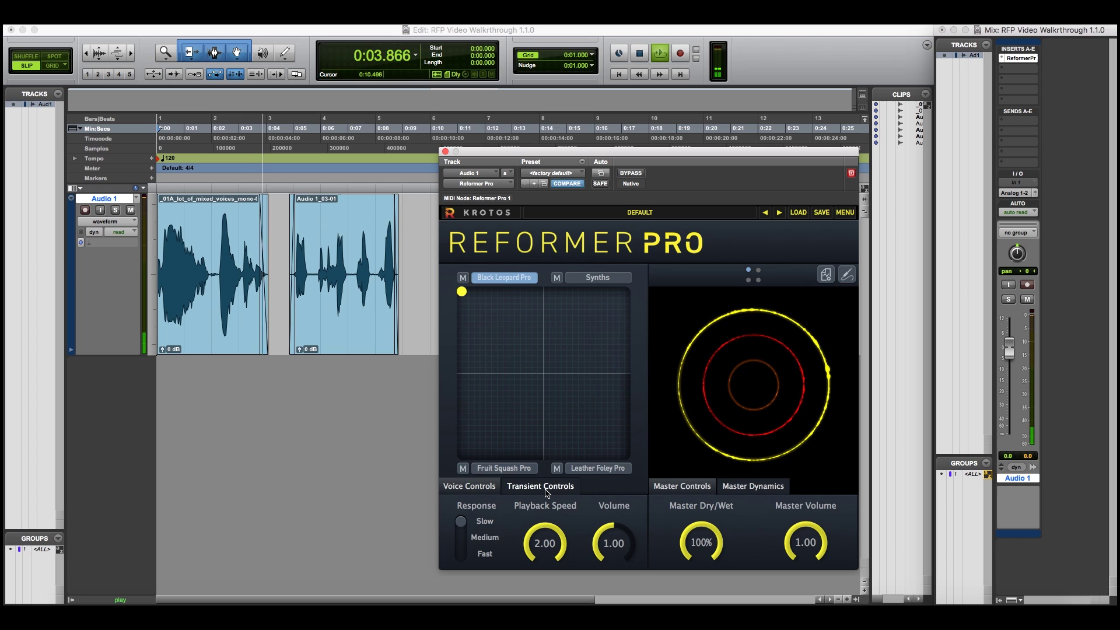
key(space)
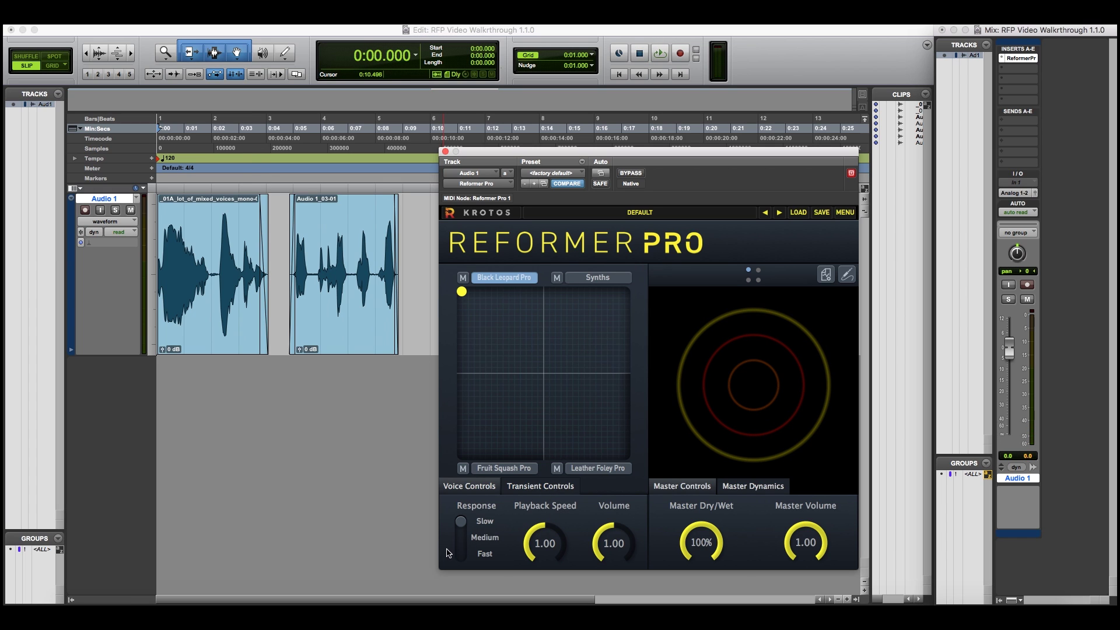
Step: Audition Medium, Slow and Fast response settings, then open the Synths slot's library list
click(464, 536)
key(space)
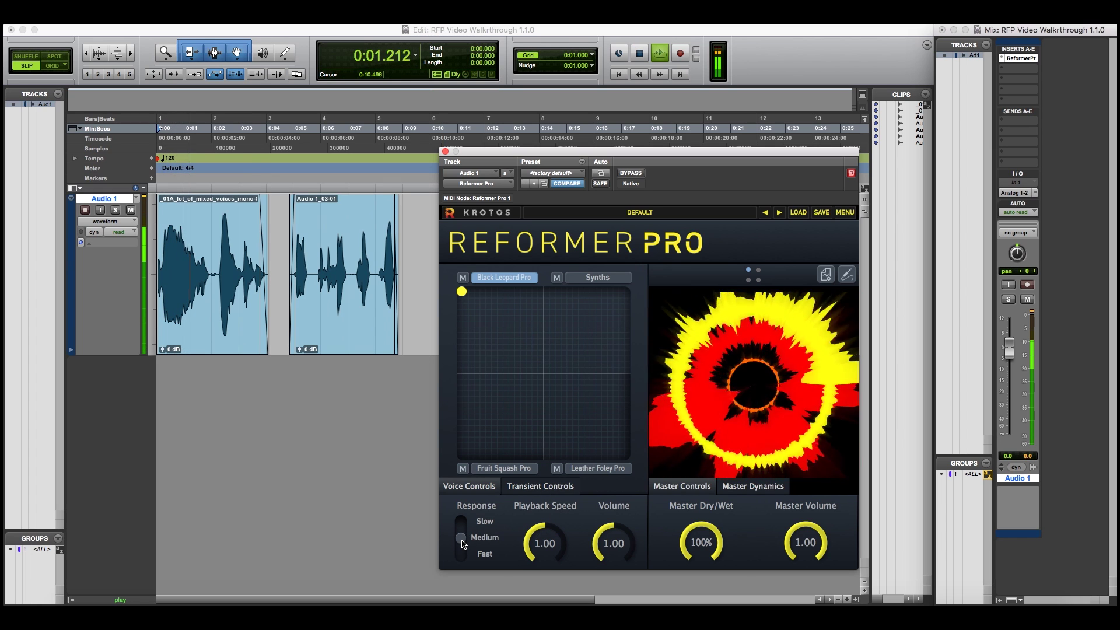
key(space)
click(460, 521)
key(space)
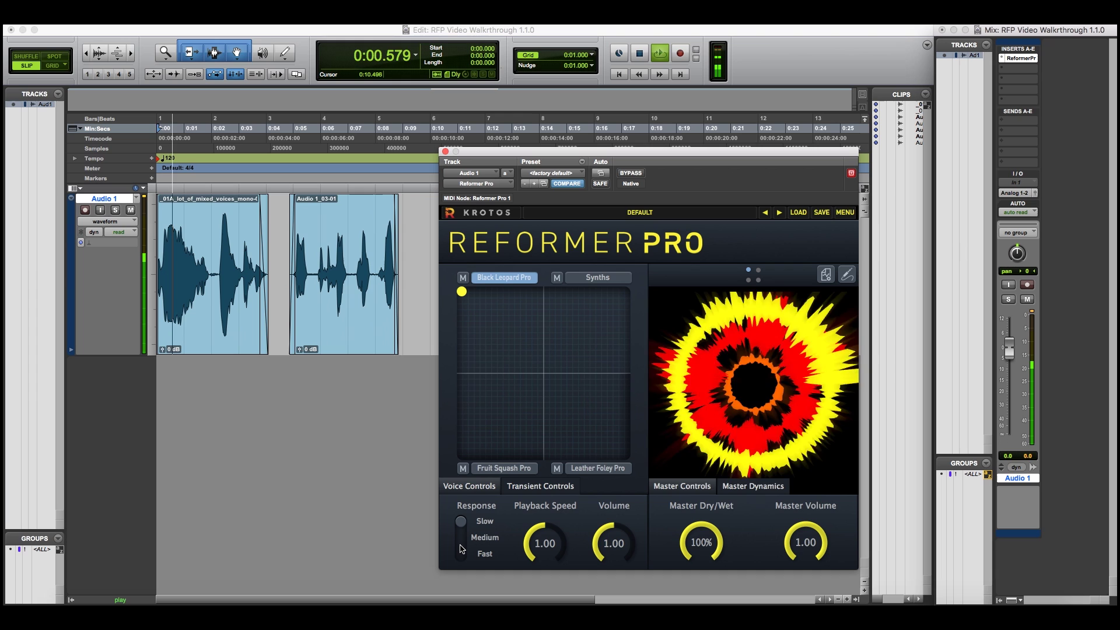
key(space)
click(461, 554)
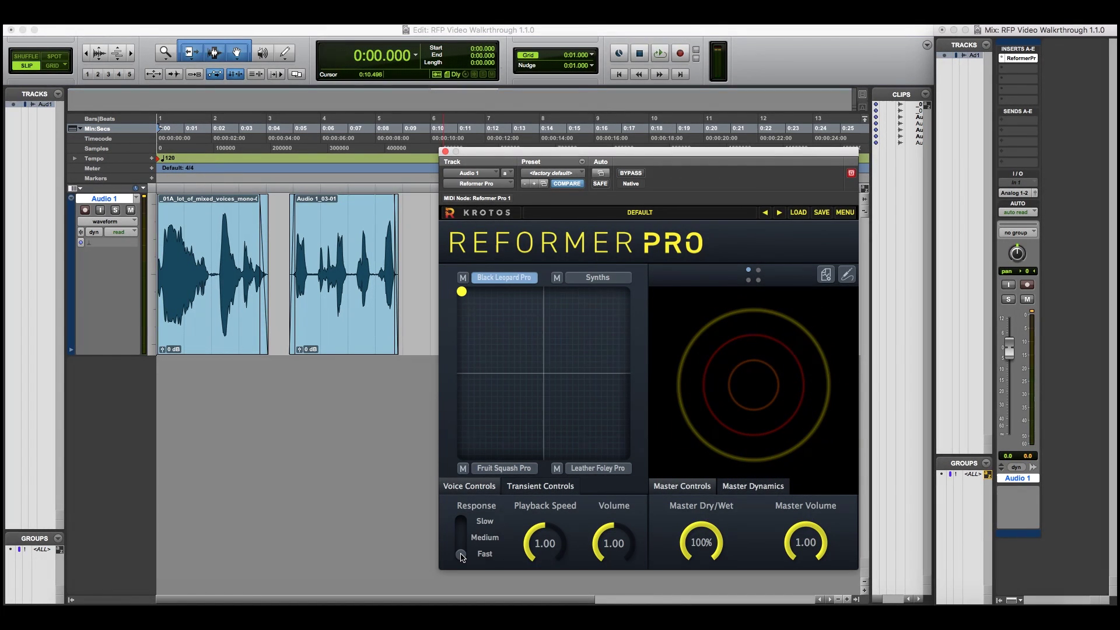
key(space)
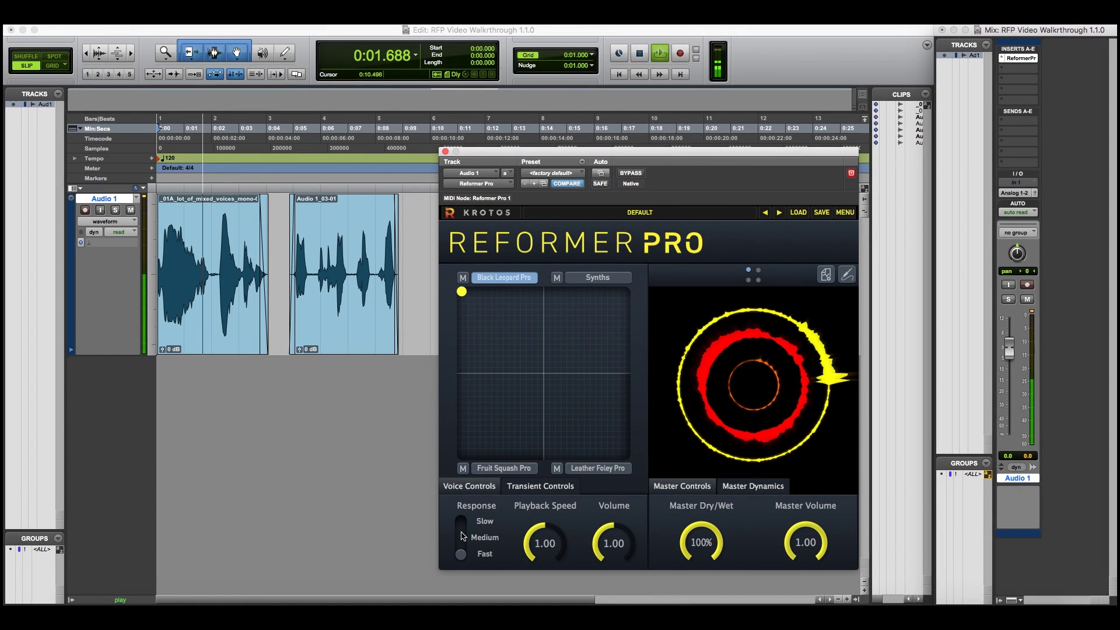
key(space)
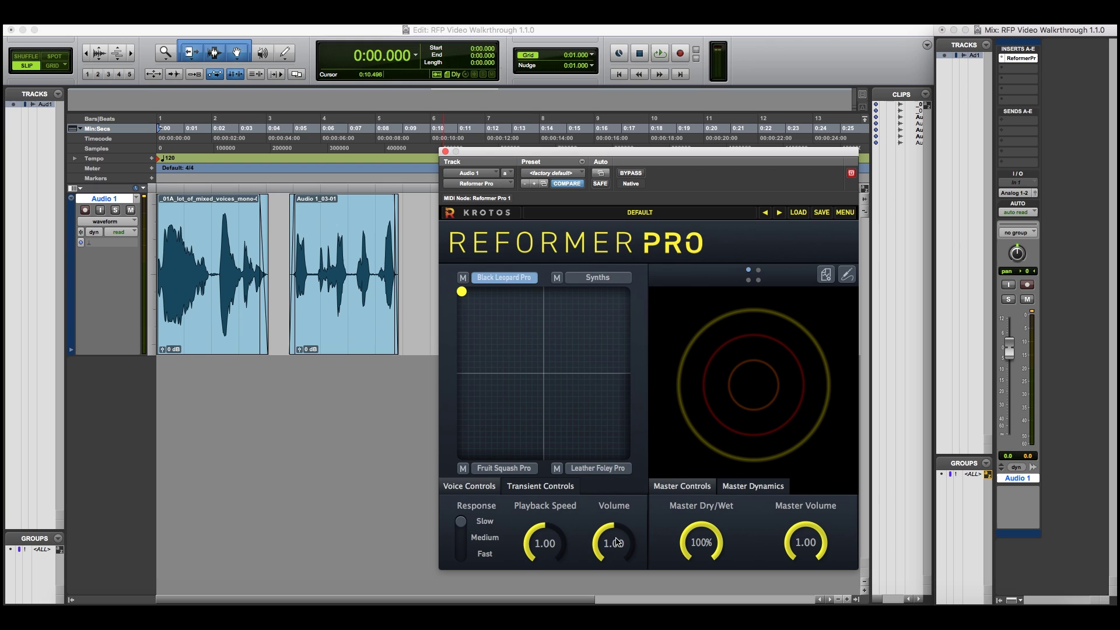
double_click(597, 277)
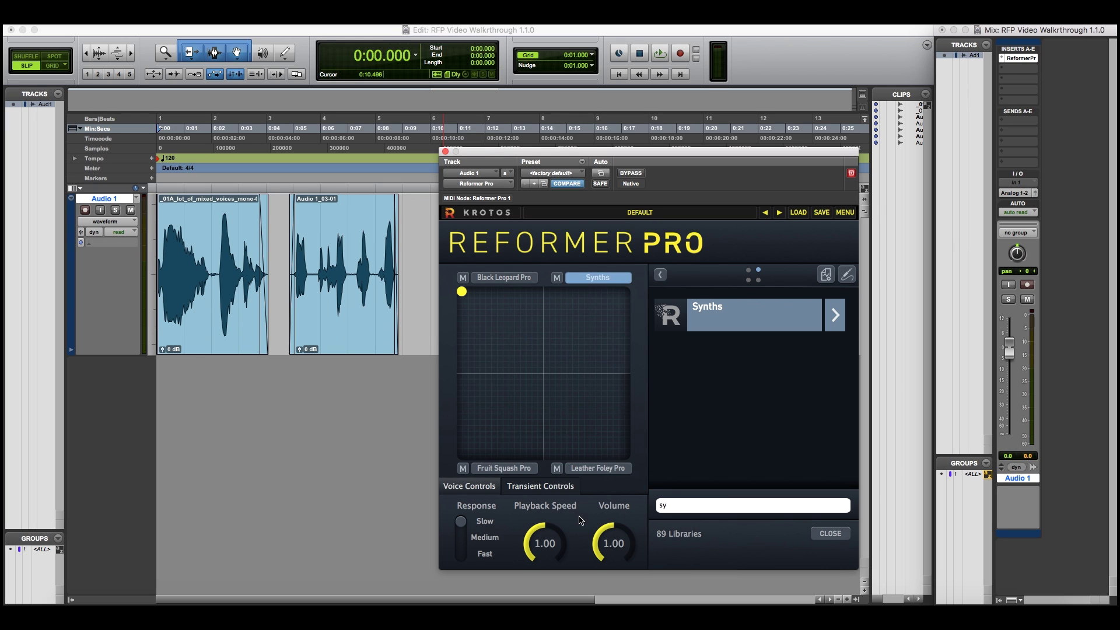
Step: View the Fruit Squash Pro and Leather Foley Pro library slots, then close the list
click(503, 468)
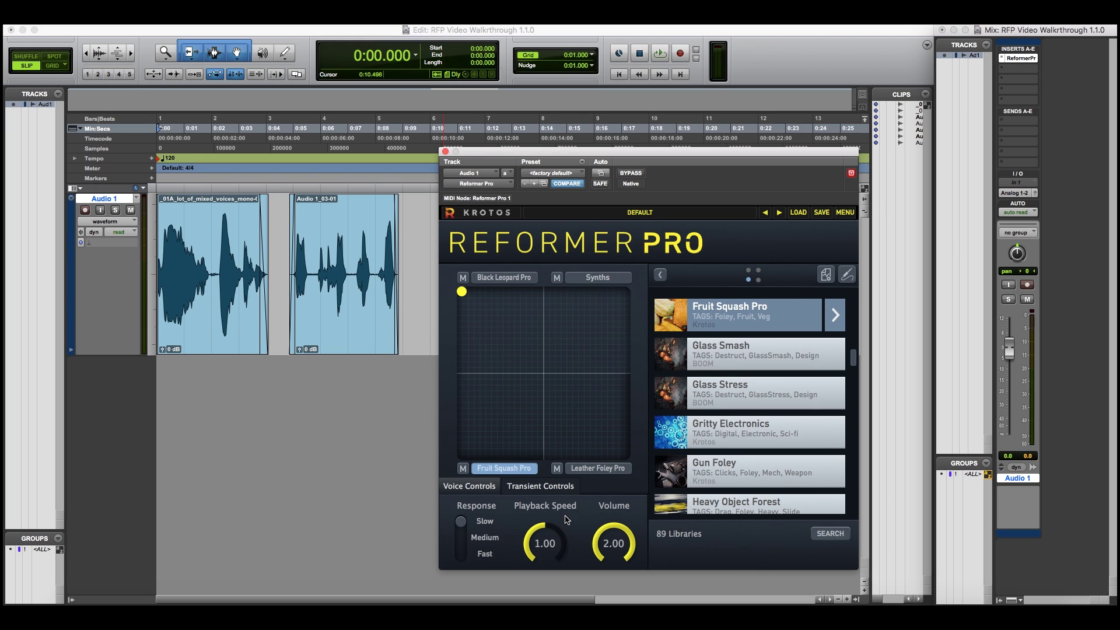
click(598, 468)
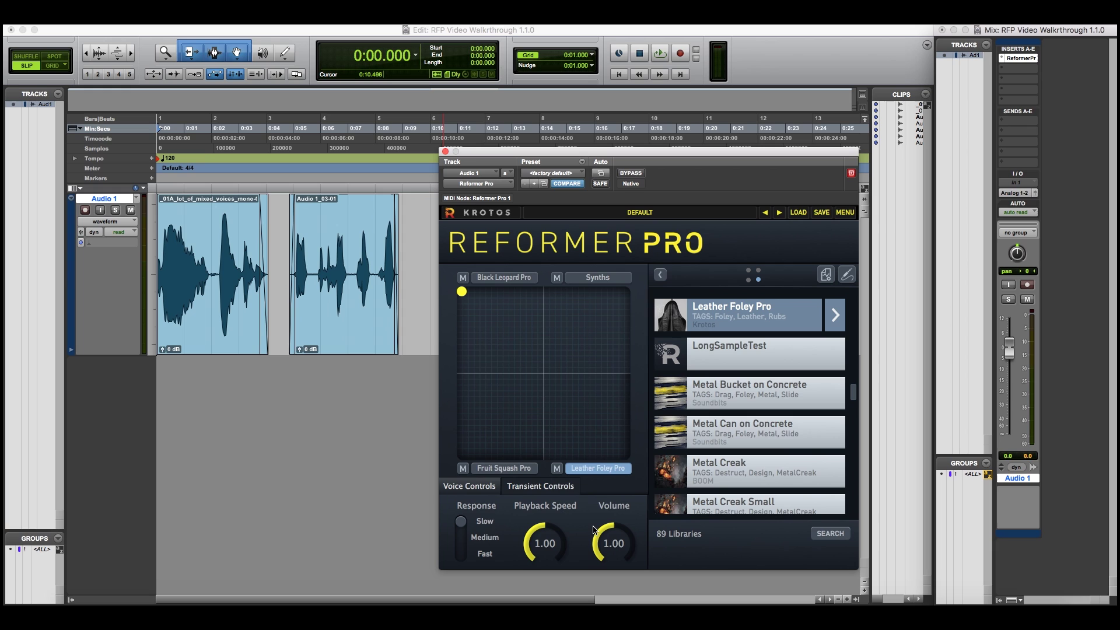
click(661, 275)
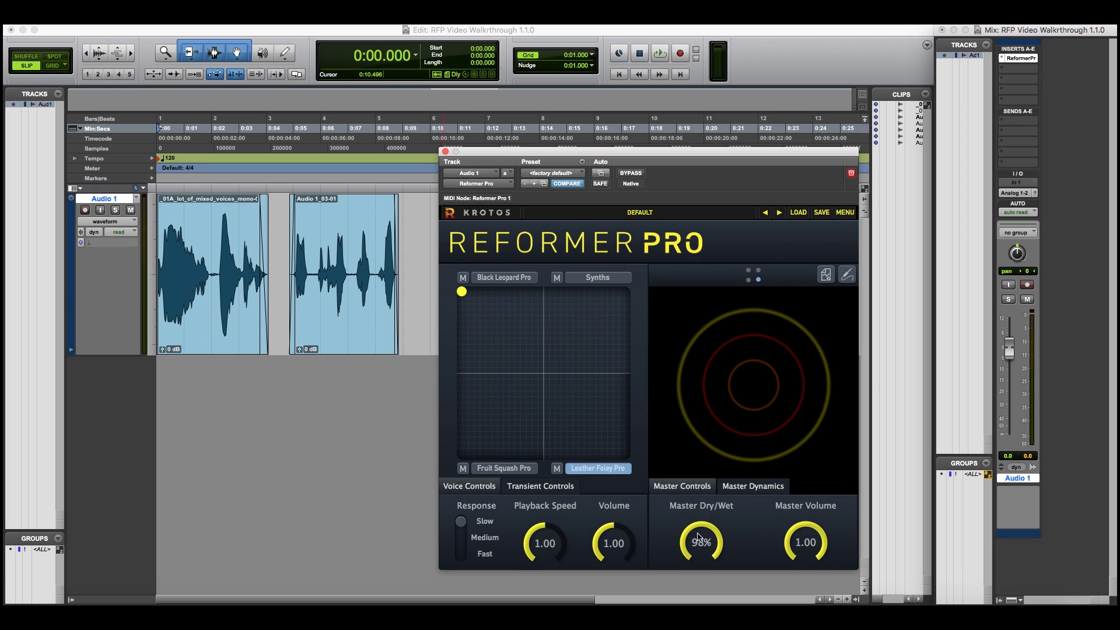
Step: Lower the Master Dry/Wet mix and check the Master Dynamics and Master Controls pages
drag(699, 537, 679, 568)
click(770, 490)
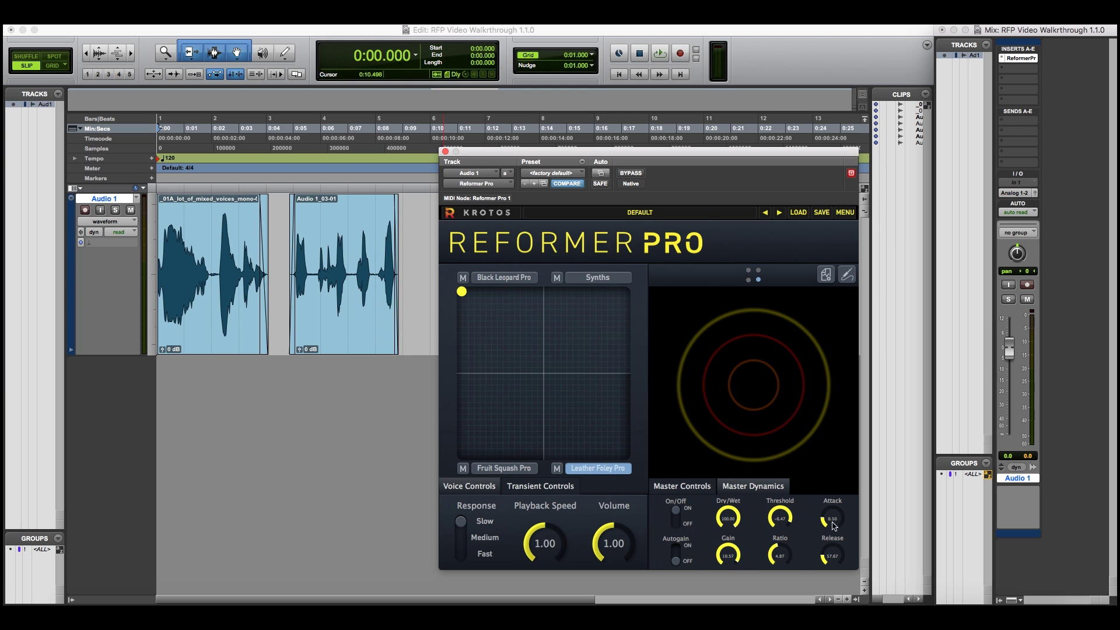
click(705, 491)
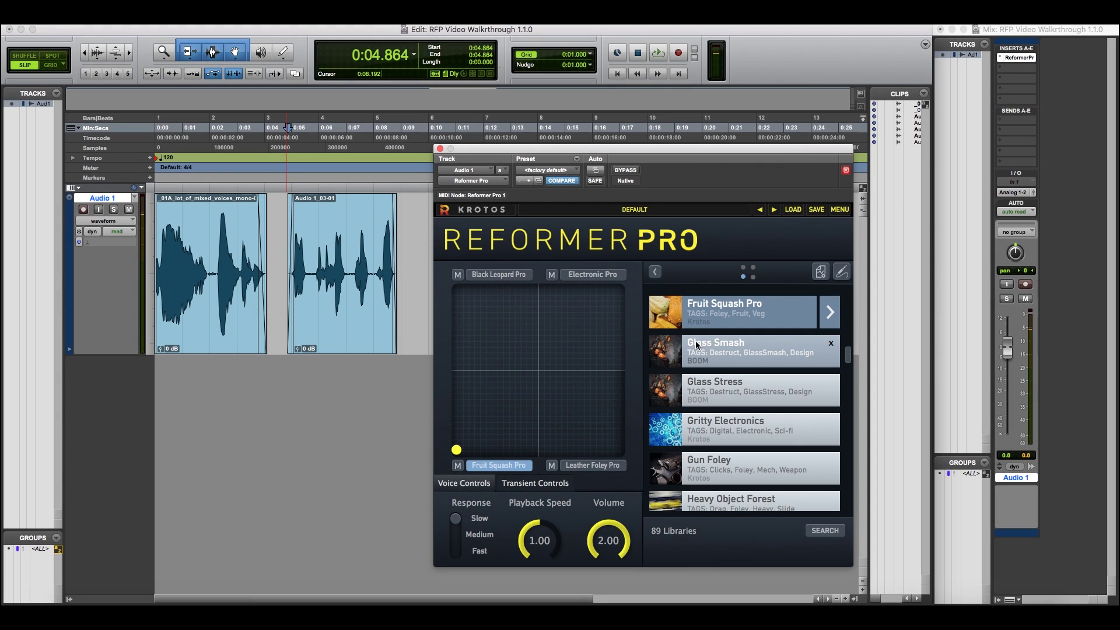
Step: Open Fruit Squash Pro's sample file list and preview Apple_Smush_02
click(831, 315)
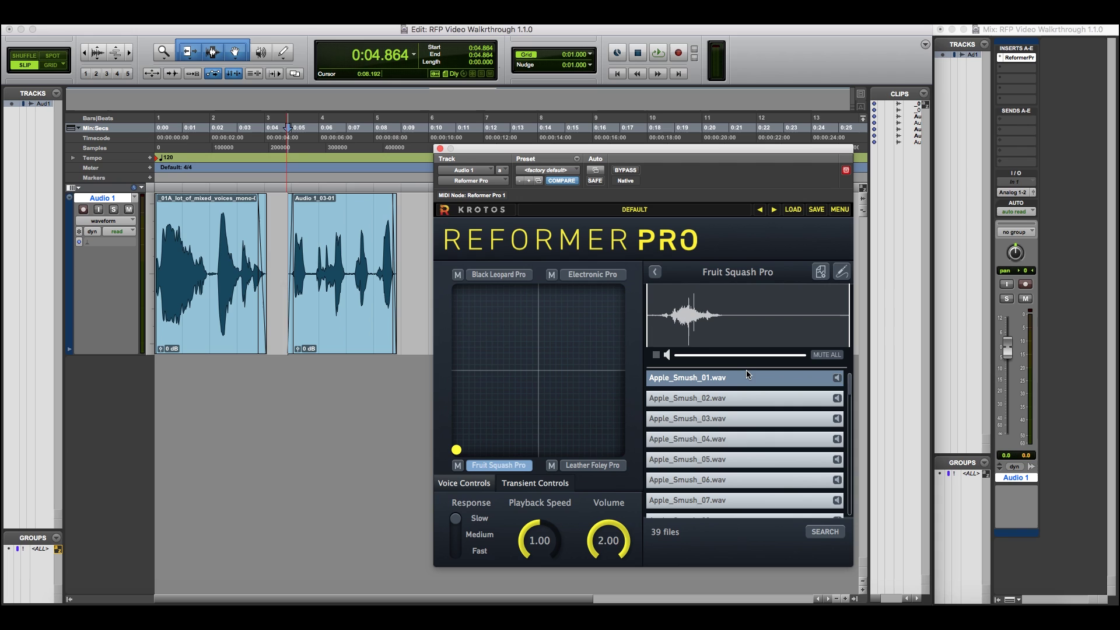
click(752, 399)
scroll(753, 402, down, 1)
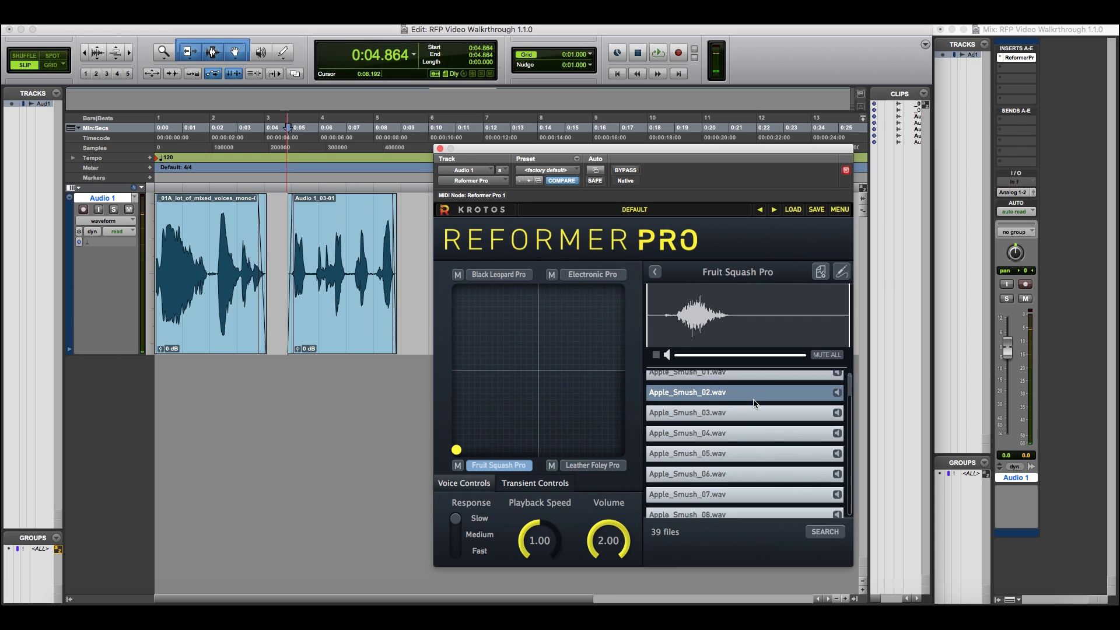
scroll(754, 402, down, 15)
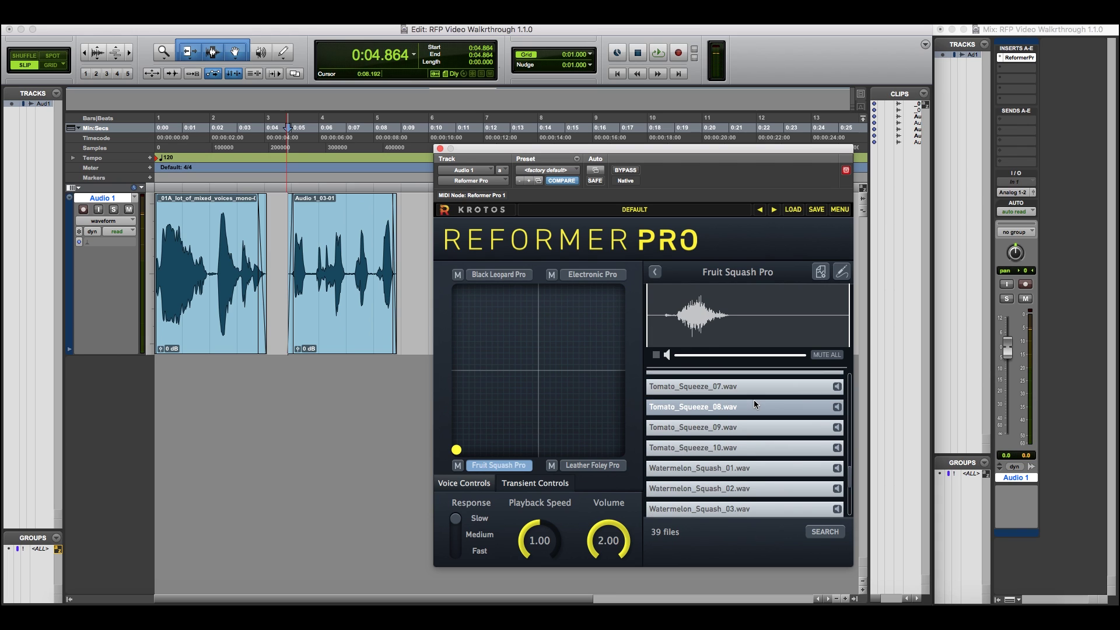
scroll(754, 400, down, 3)
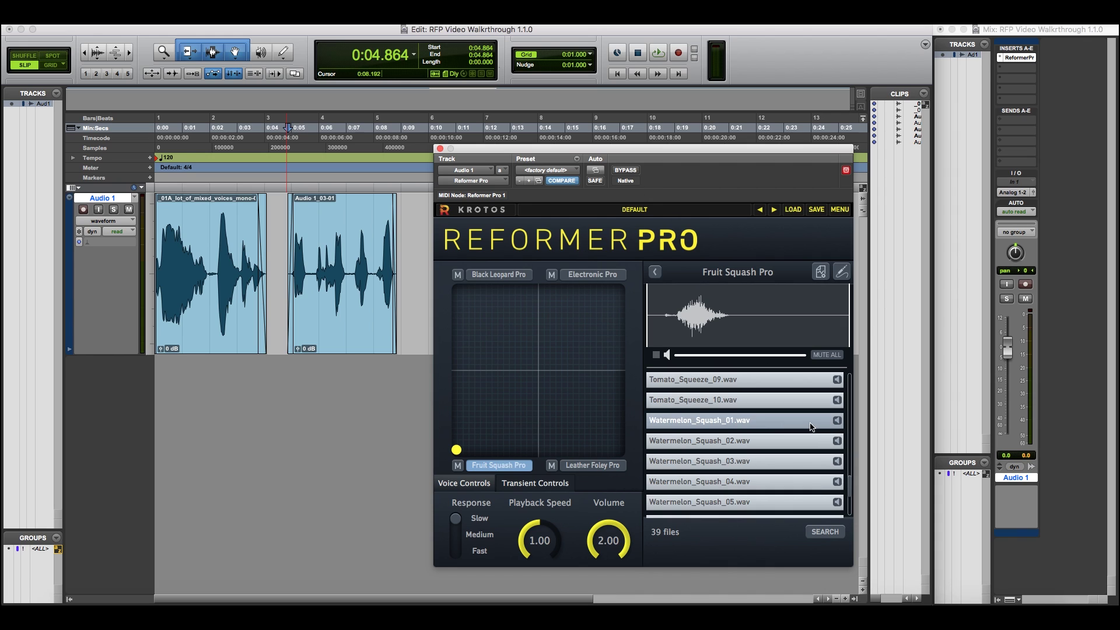
scroll(837, 431, down, 1)
Step: Toggle the mute on Watermelon_Squash_01 through 05
click(837, 429)
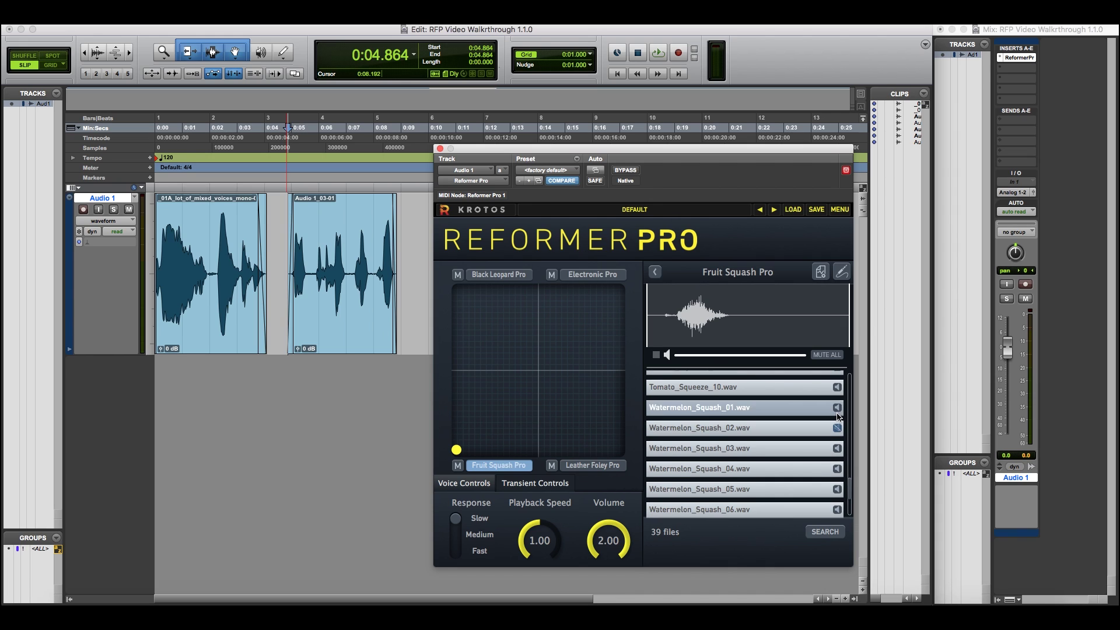
scroll(837, 429, up, 1)
click(836, 430)
scroll(839, 437, down, 1)
click(838, 448)
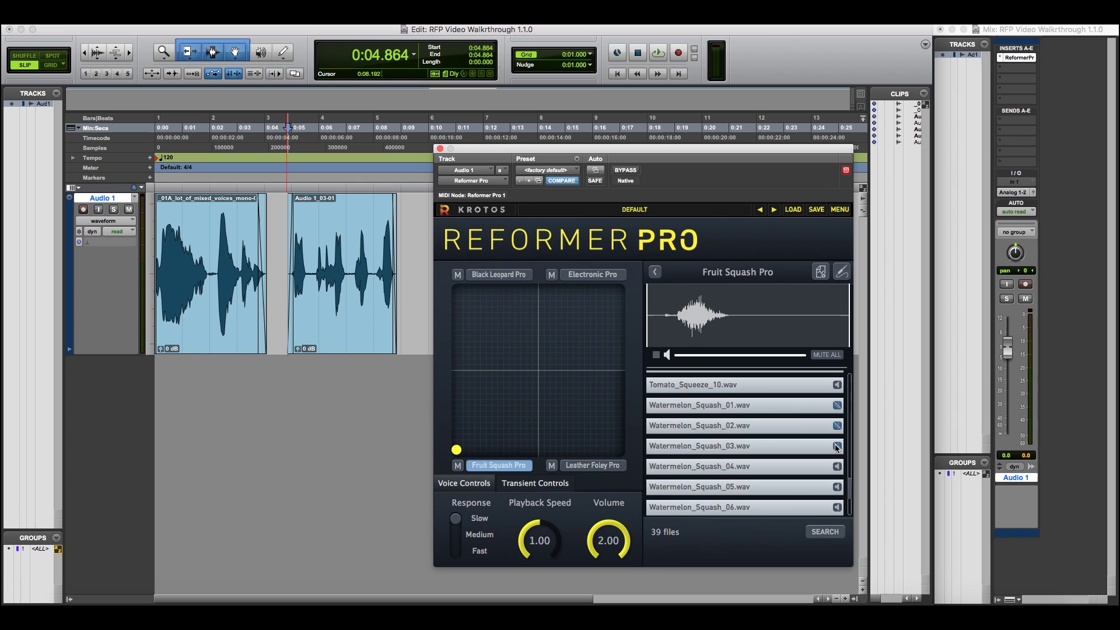
click(836, 467)
click(835, 487)
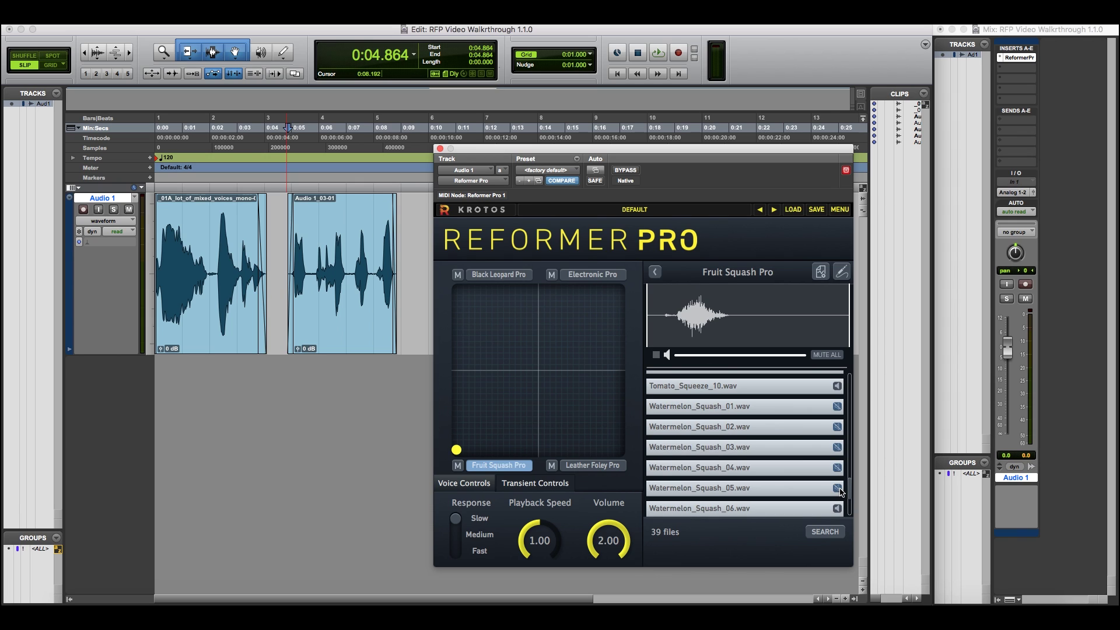
scroll(775, 446, up, 4)
scroll(775, 446, down, 3)
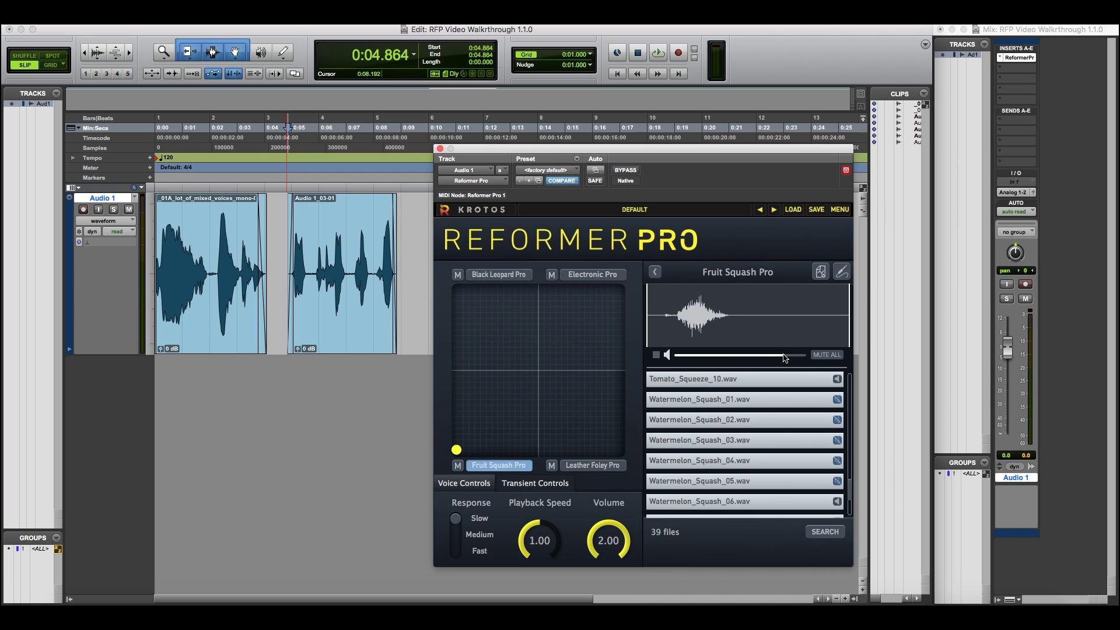
Step: Mute all samples, unmute the Watermelon_Squash files, and bypass Reformer Pro
click(833, 356)
scroll(796, 415, up, 1)
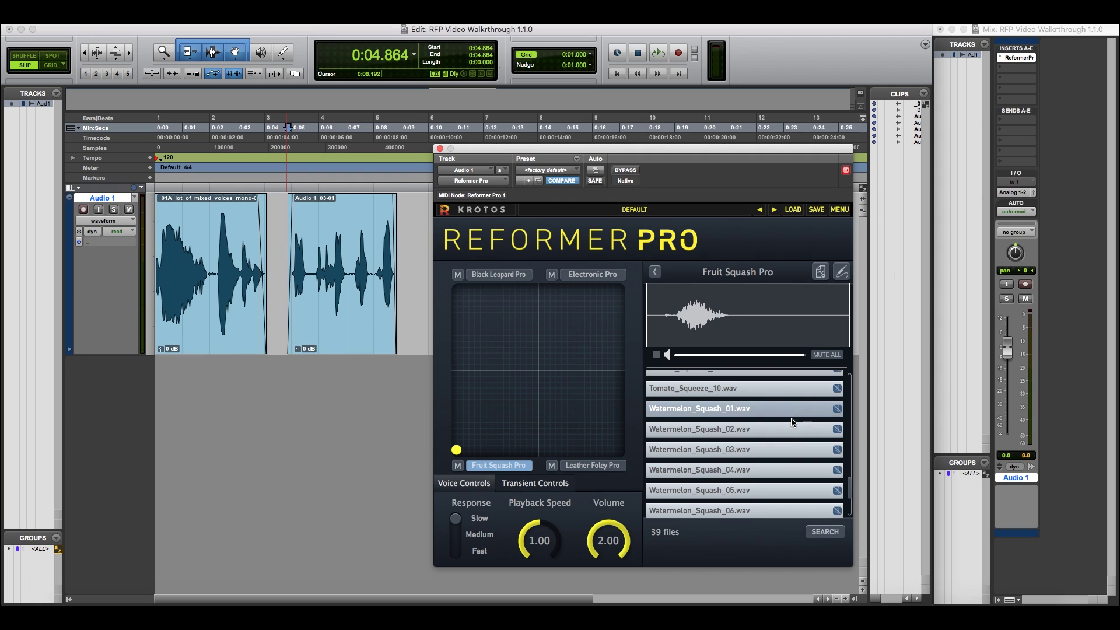
click(837, 429)
click(837, 451)
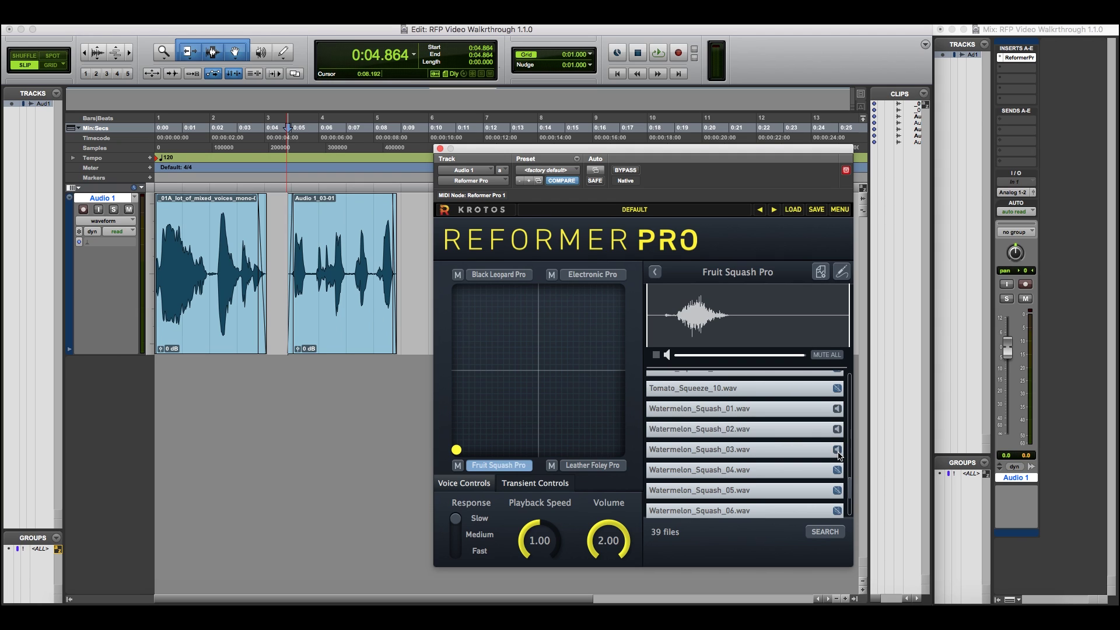
click(837, 491)
click(625, 171)
Step: Play the clips from about 4.8 s bypassed, then re-enable Reformer Pro and play again
click(287, 186)
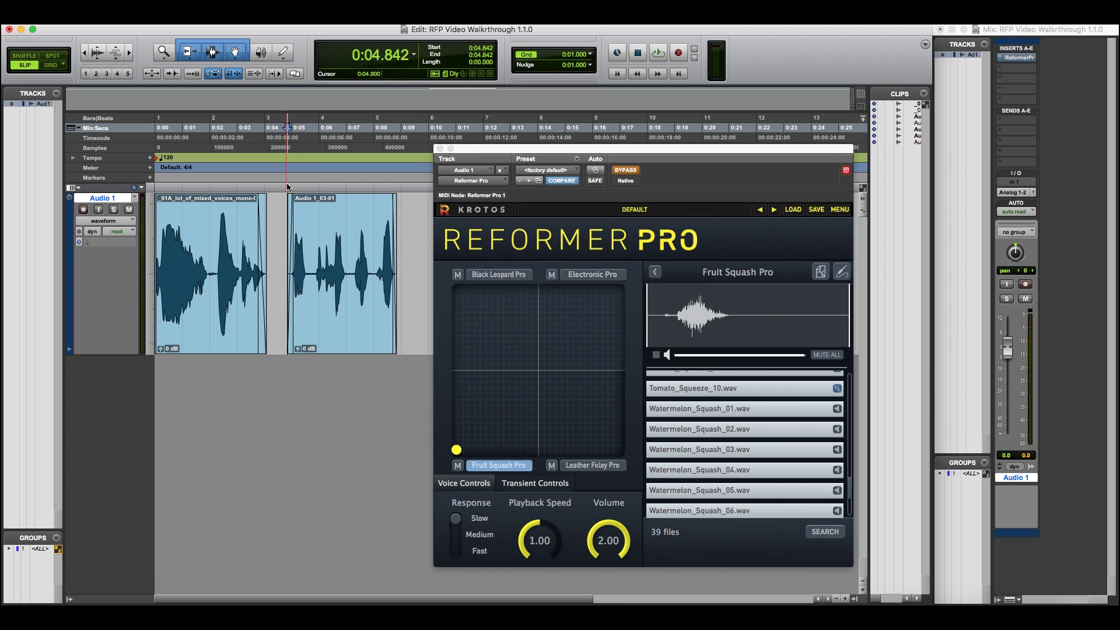
key(space)
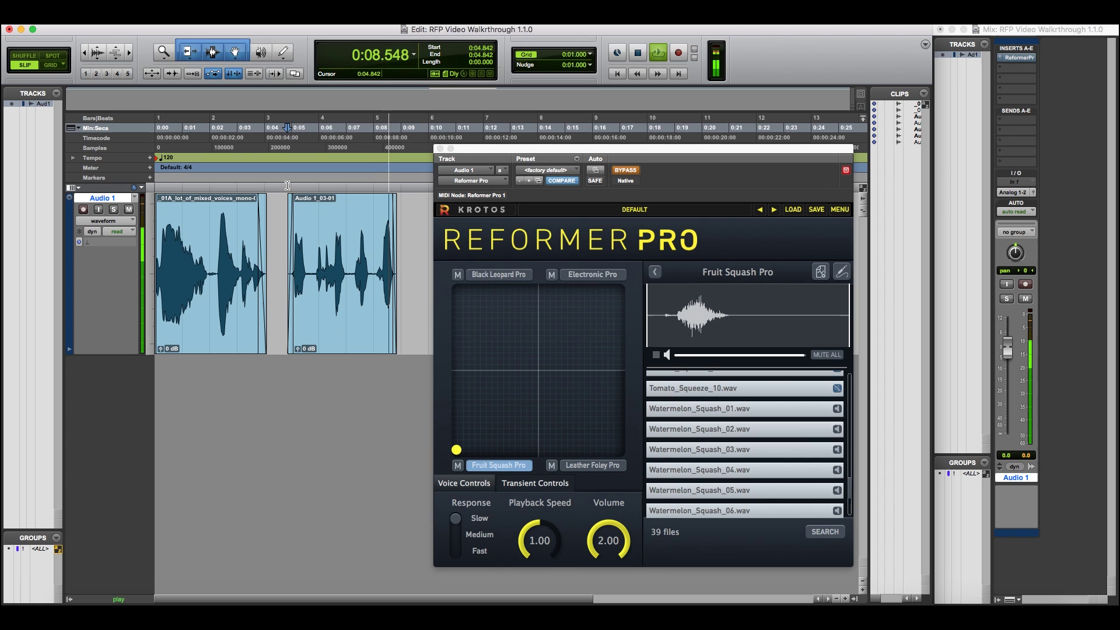
key(space)
click(631, 174)
click(631, 173)
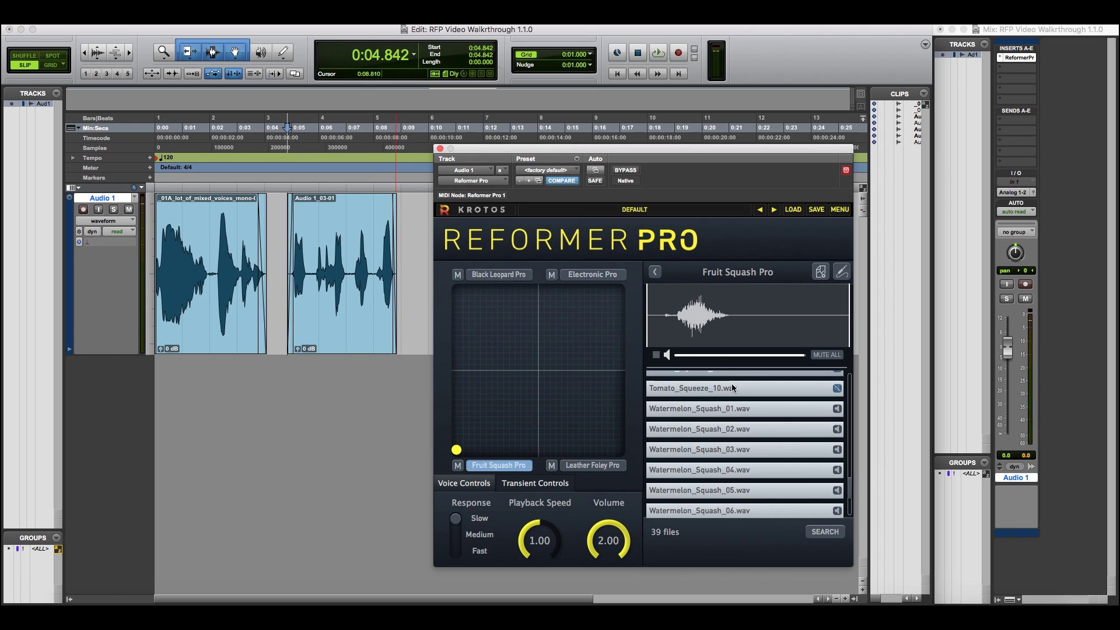
scroll(784, 425, up, 3)
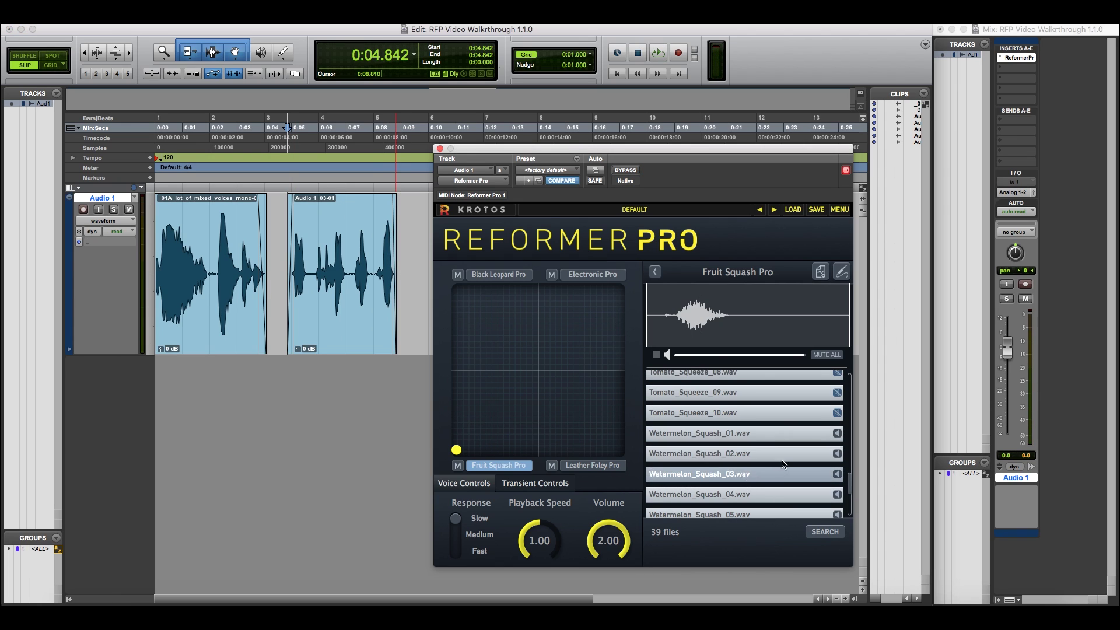
key(space)
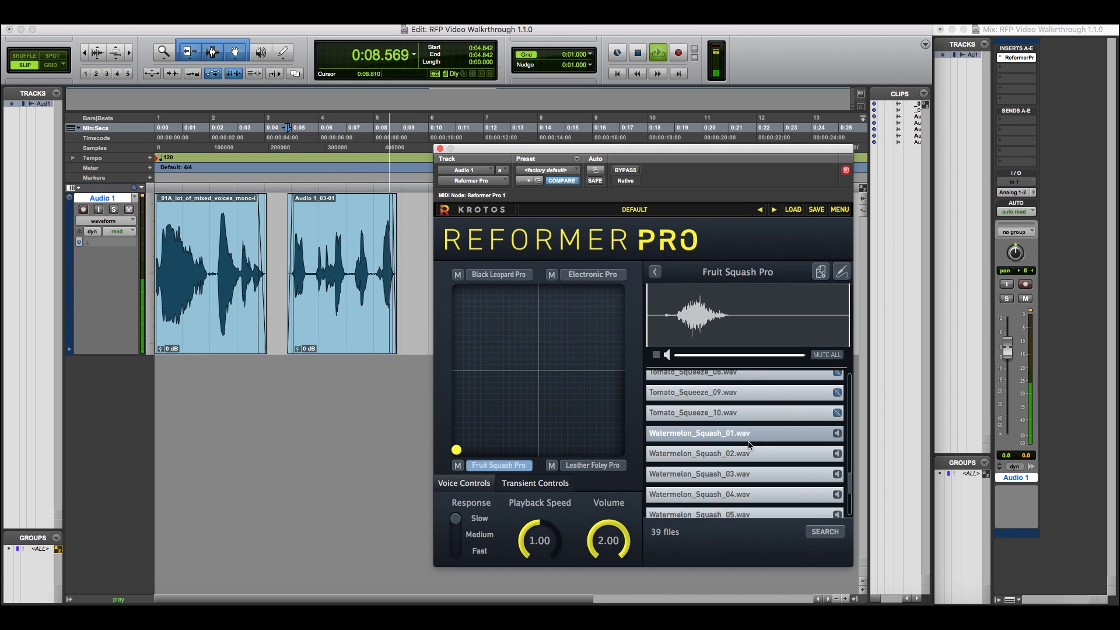
key(space)
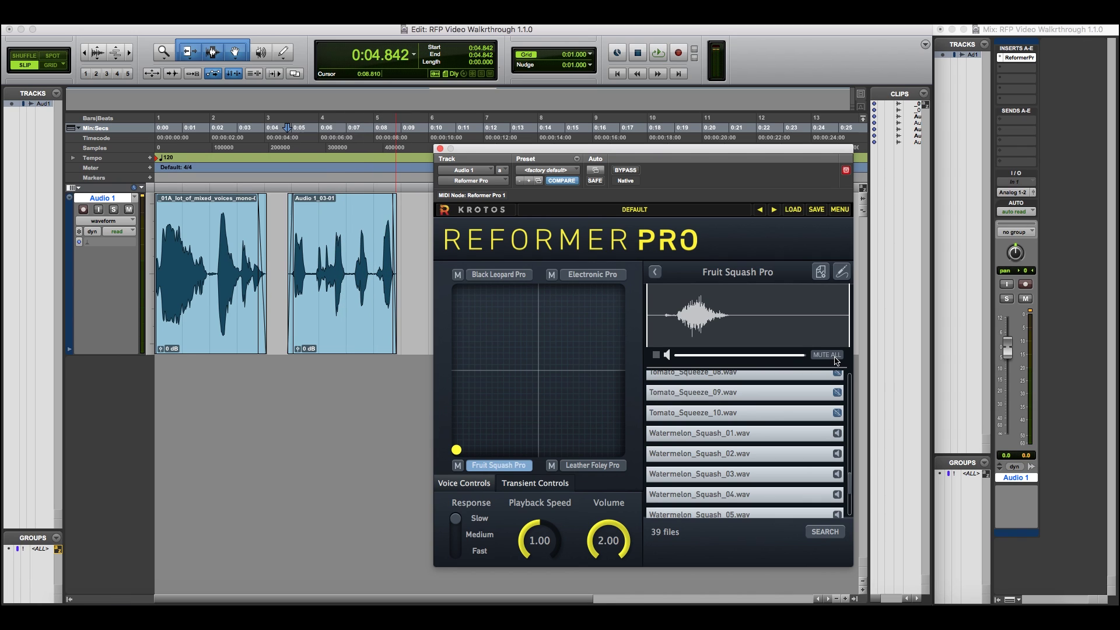
Step: Search files for 'or', unmute Orange_Squeeze_01, and audition it from about 4.7 s
click(828, 531)
text(ora)
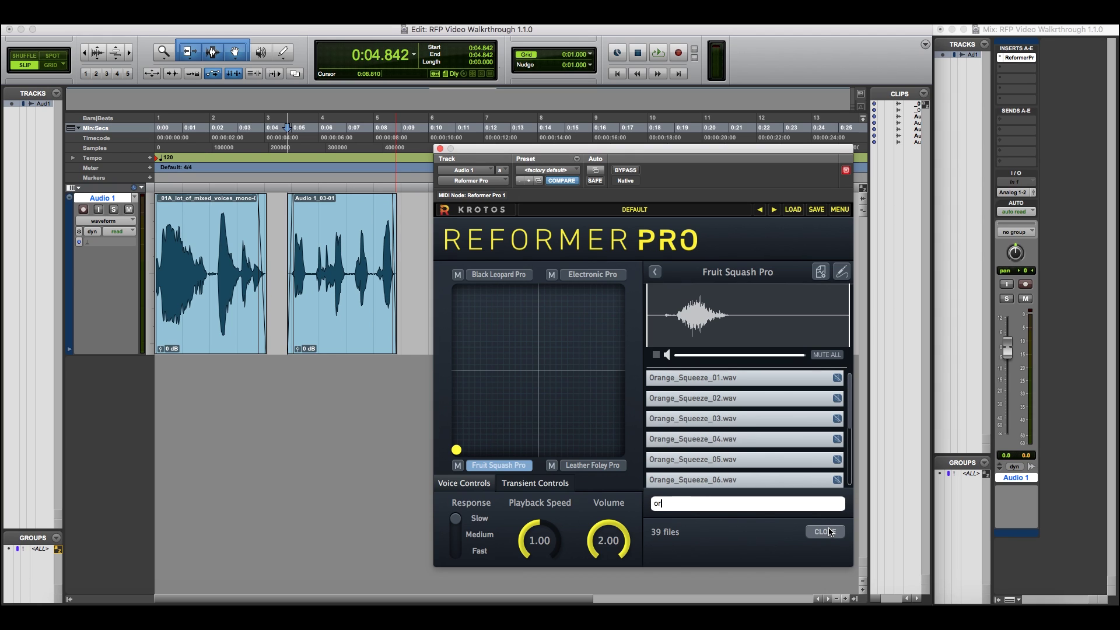
click(837, 379)
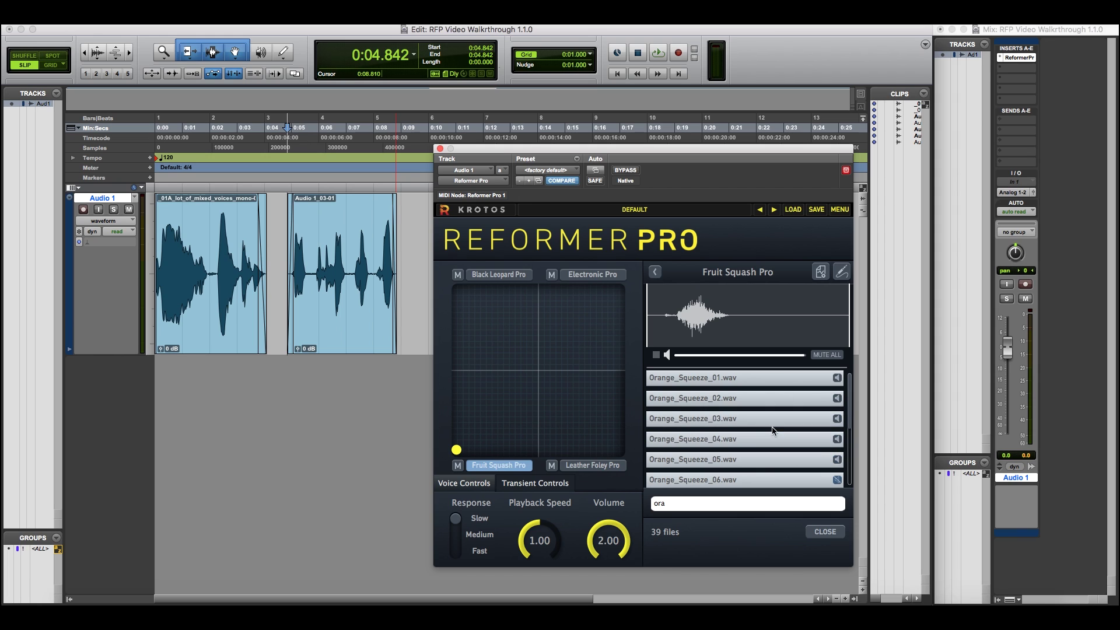
click(283, 189)
key(space)
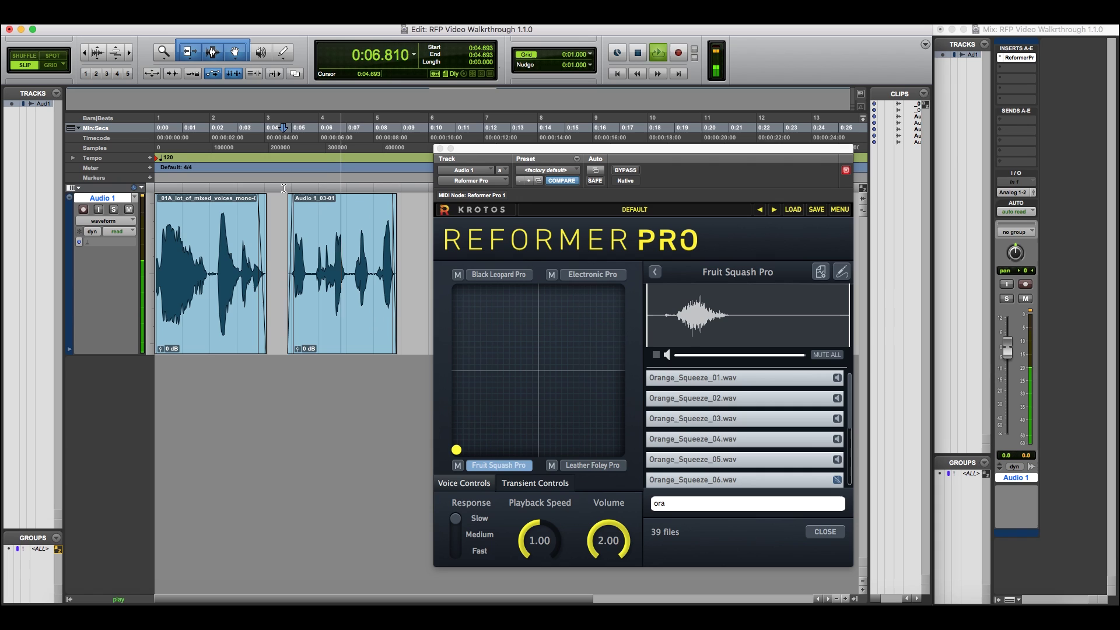
key(space)
click(824, 531)
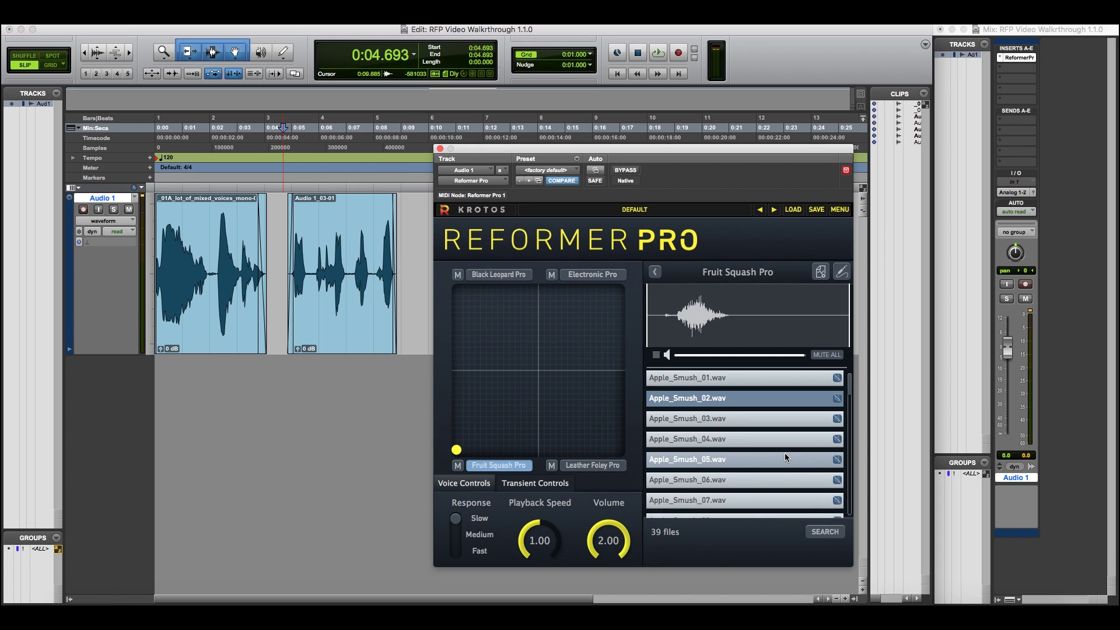
scroll(785, 454, down, 5)
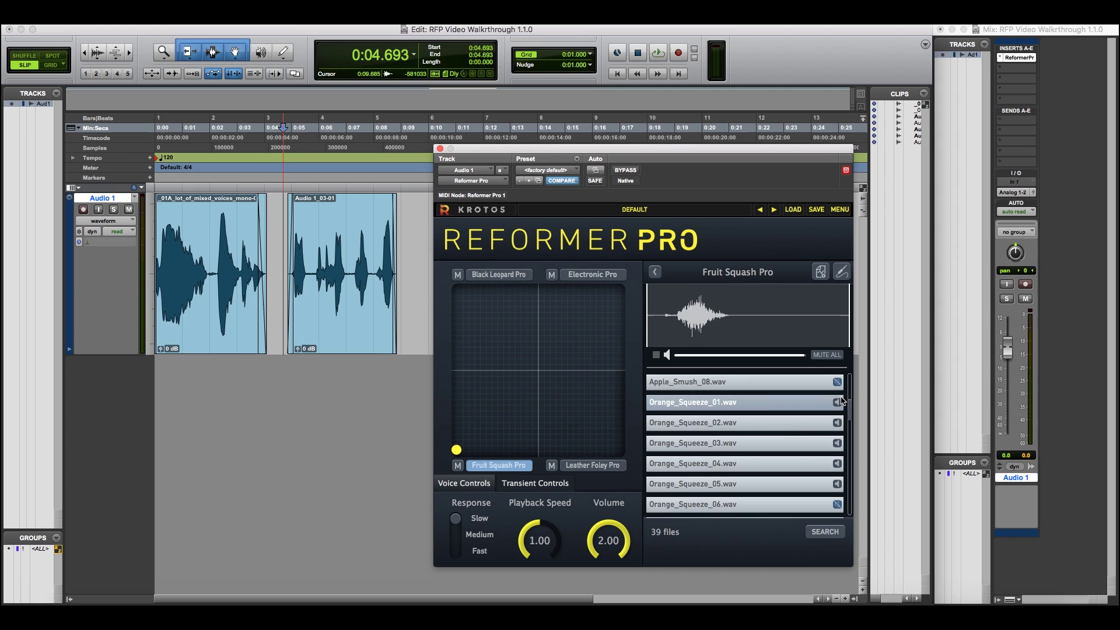
Step: Replace the Default preset name with 'Gore Foley 1' and confirm overwriting the existing preset
click(818, 210)
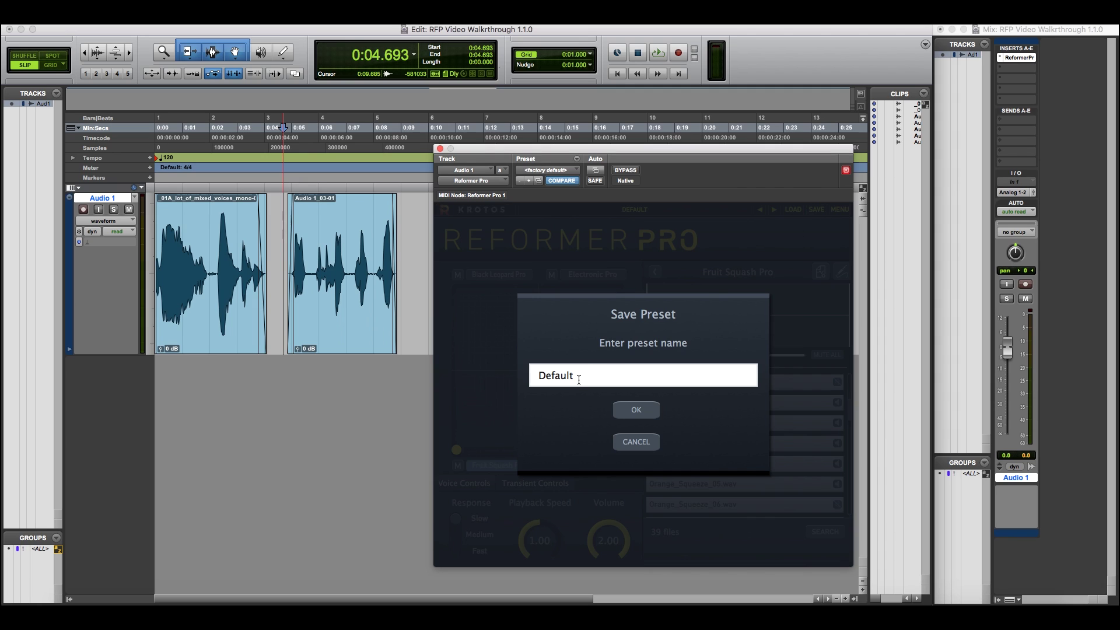
key(BackSpace)
key(BackSpace)
key(BackSpace)
key(BackSpace)
key(BackSpace)
key(BackSpace)
key(BackSpace)
click(636, 409)
click(635, 387)
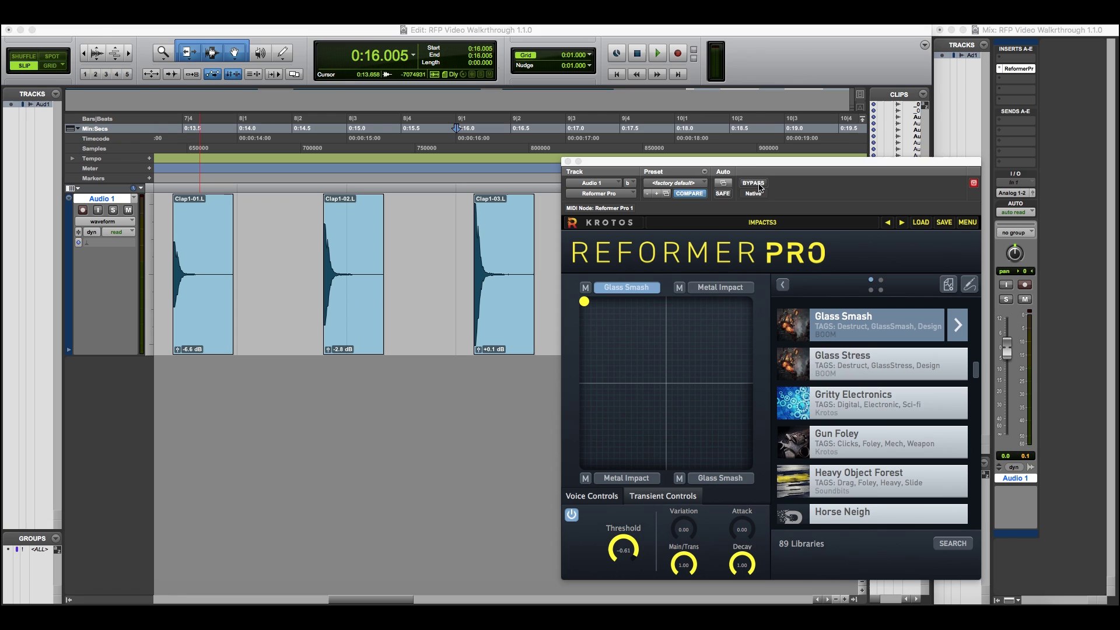
click(758, 185)
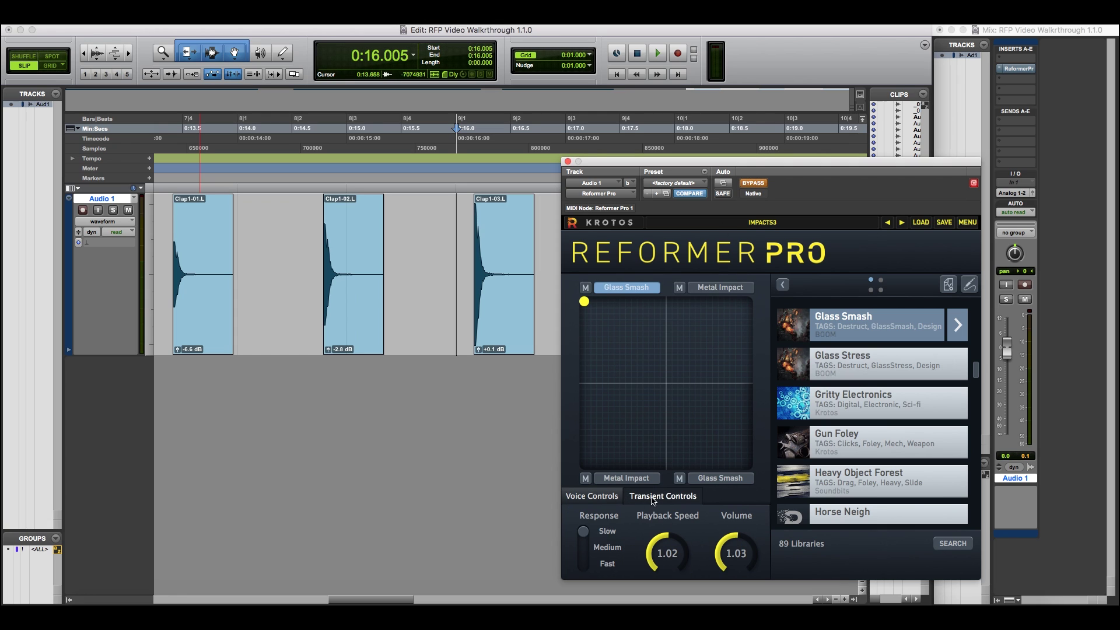
click(601, 497)
key(space)
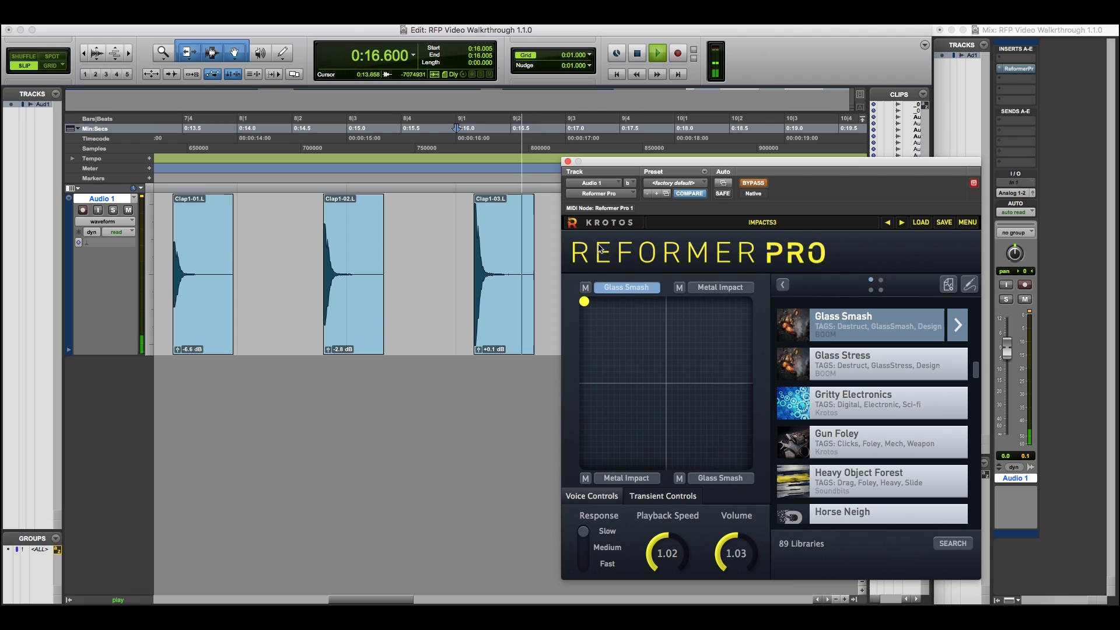
key(space)
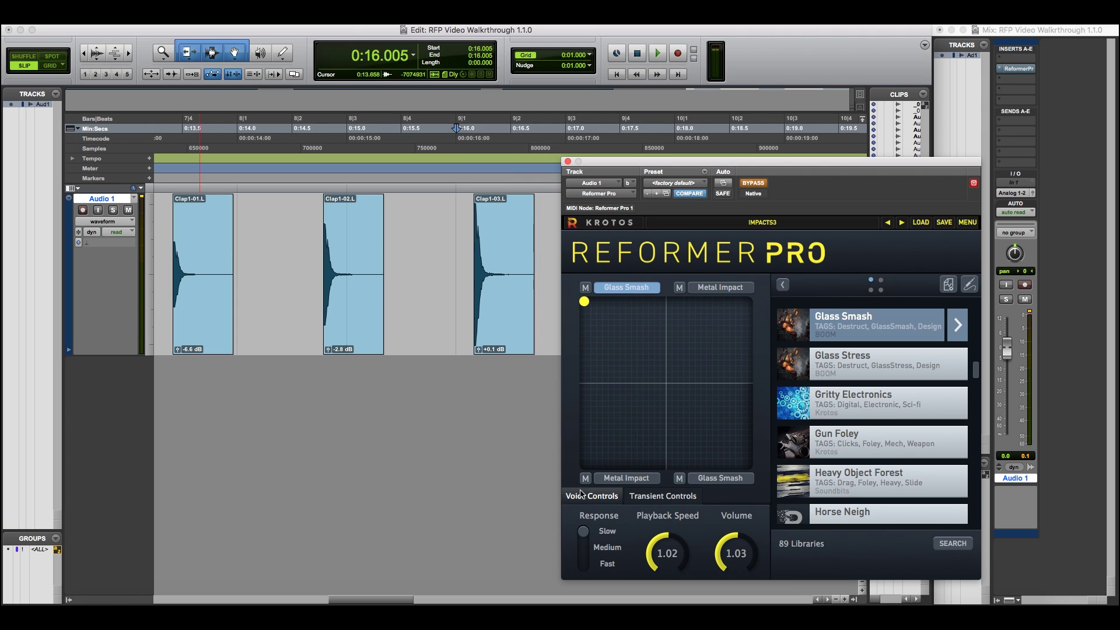
click(663, 499)
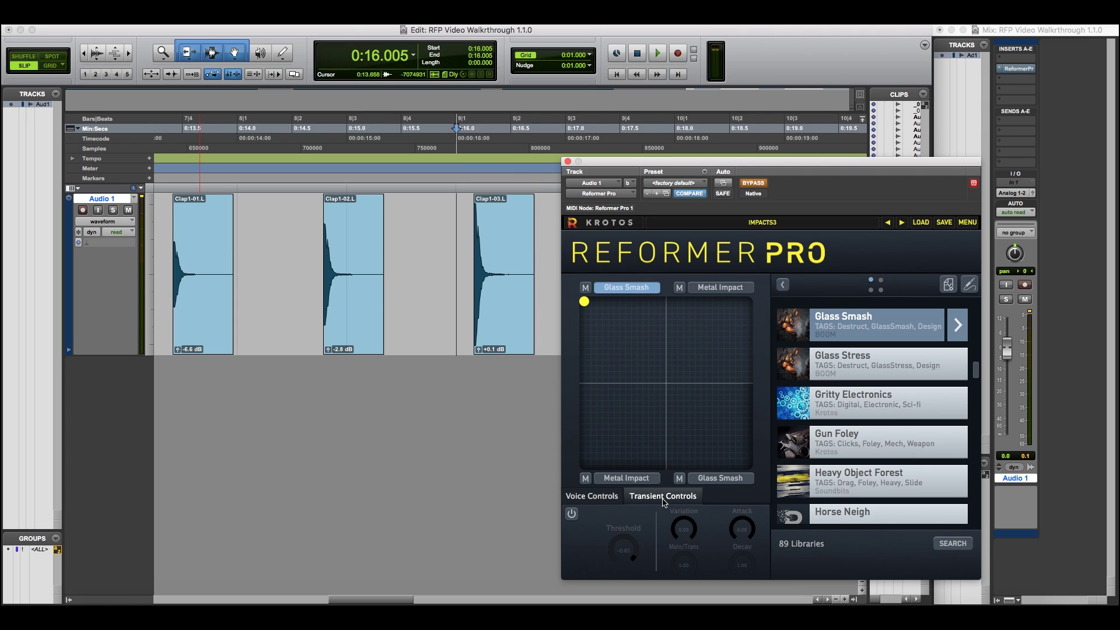
click(572, 514)
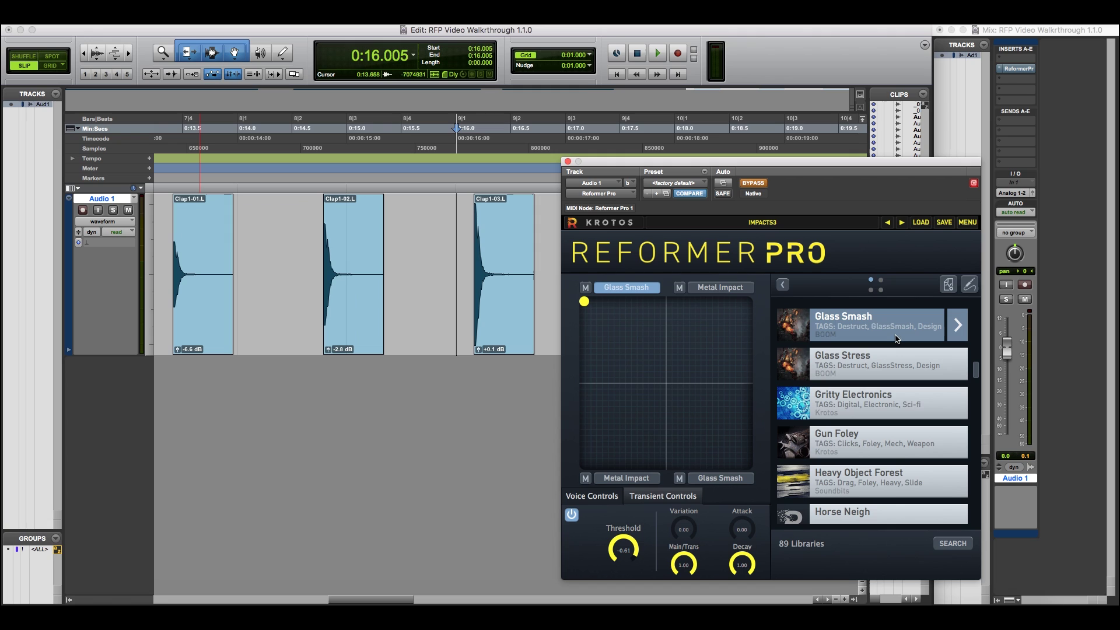
click(755, 184)
key(space)
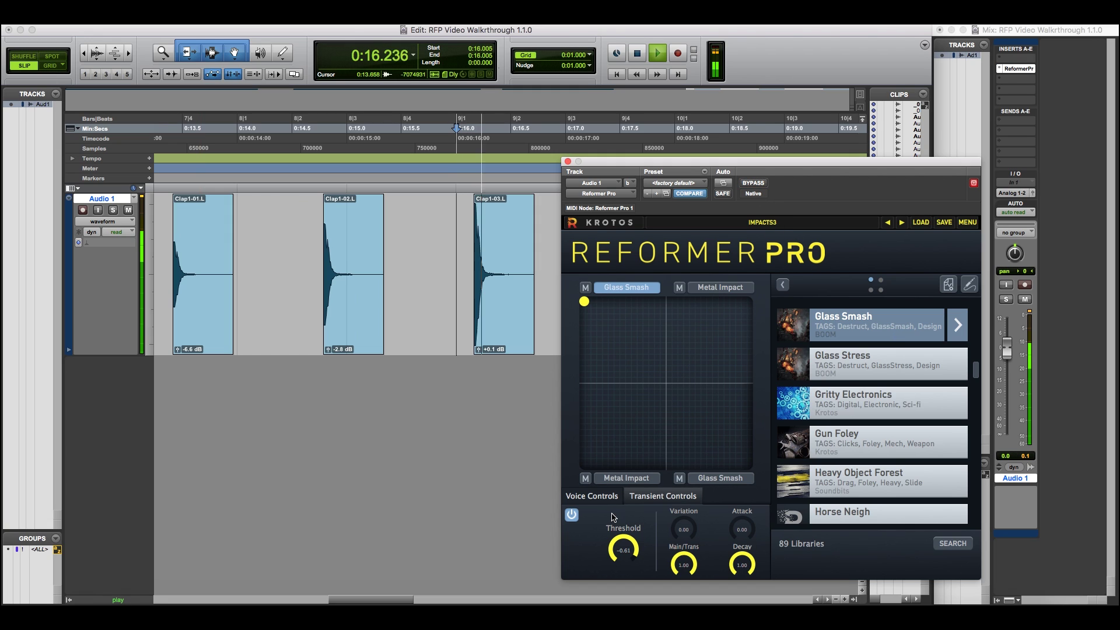
key(space)
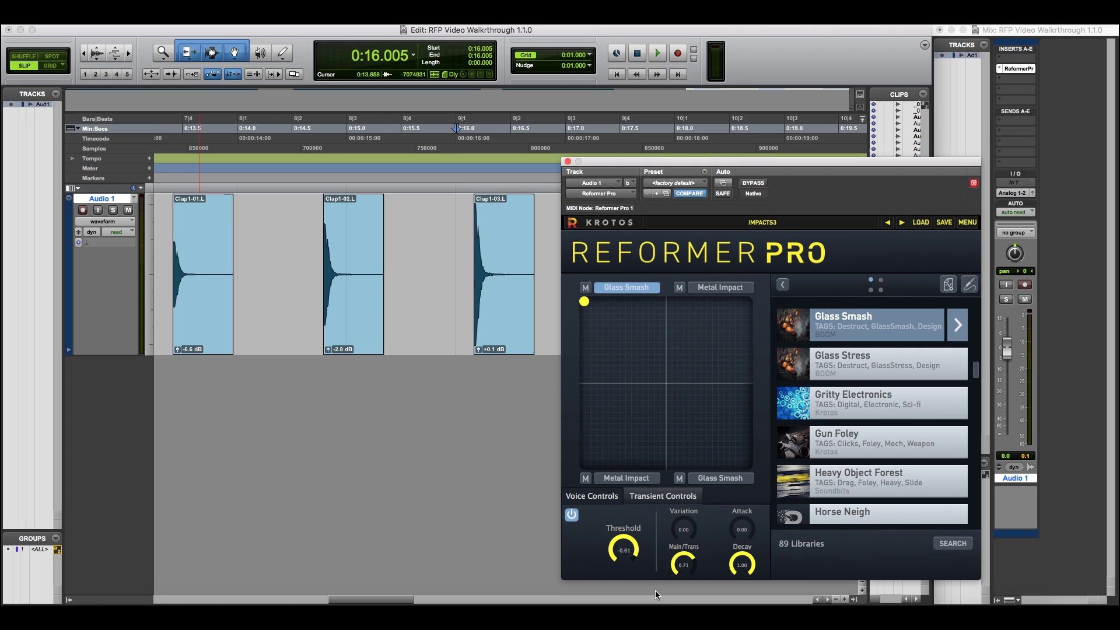
drag(738, 554, 735, 565)
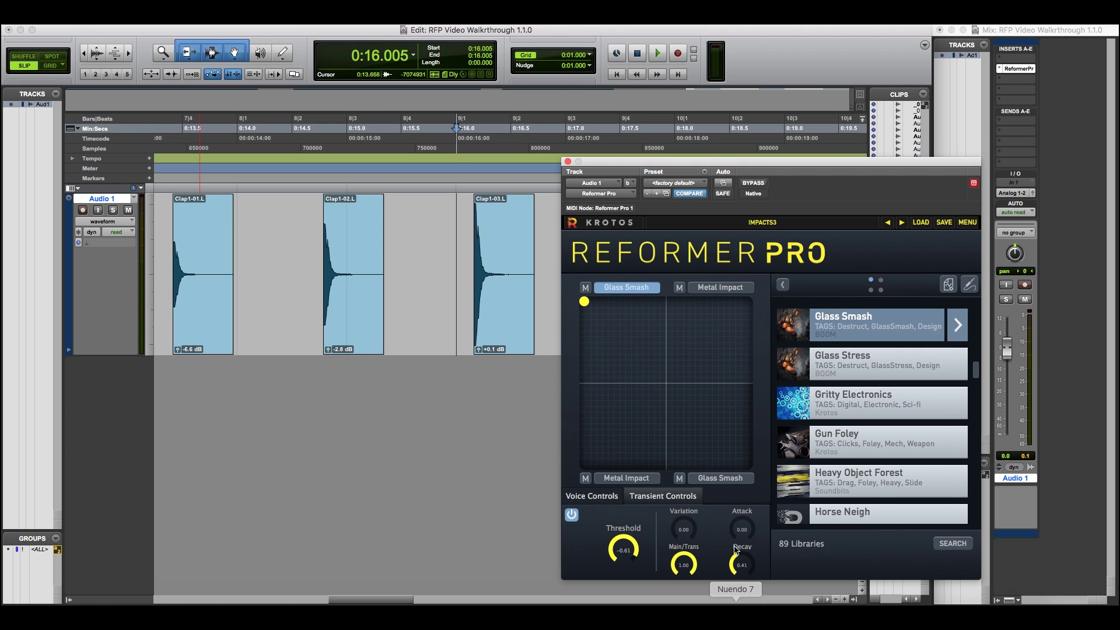
key(space)
key(space)
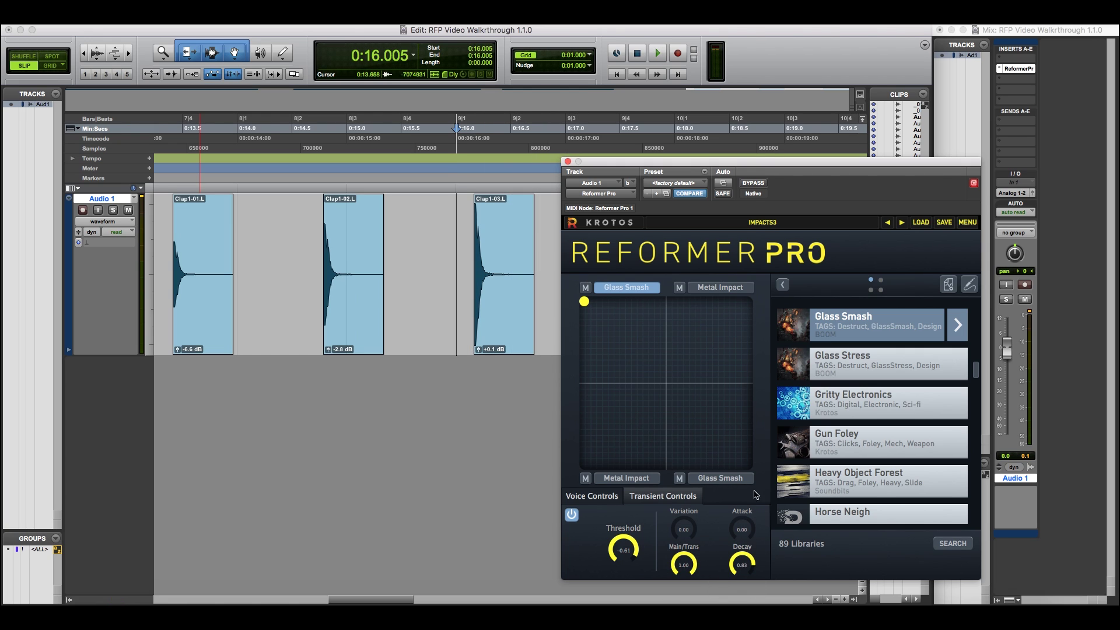
key(space)
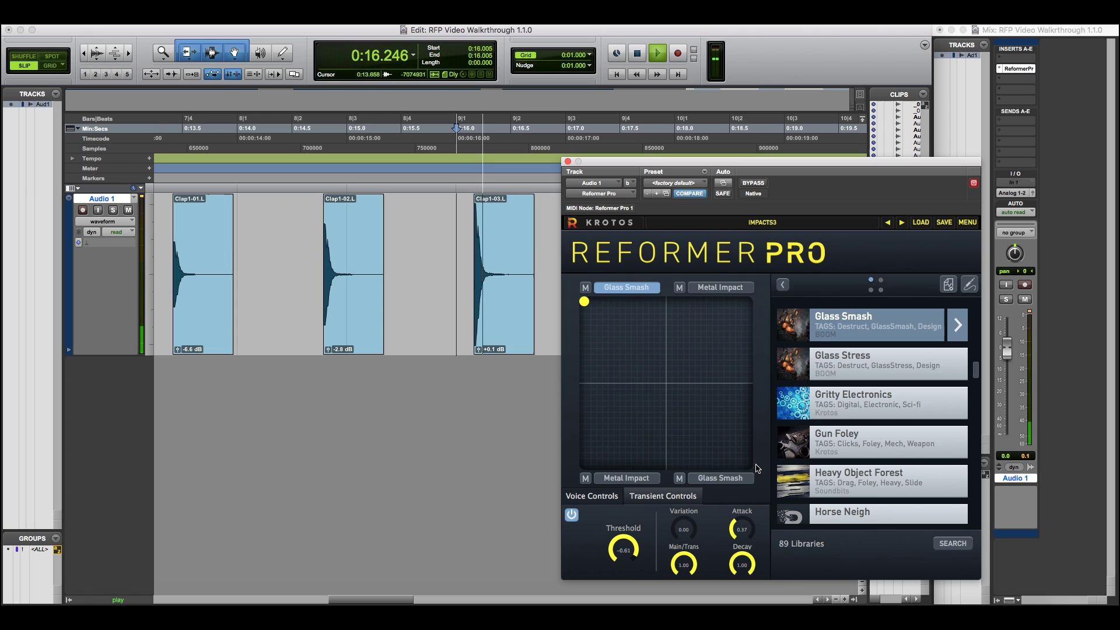
key(space)
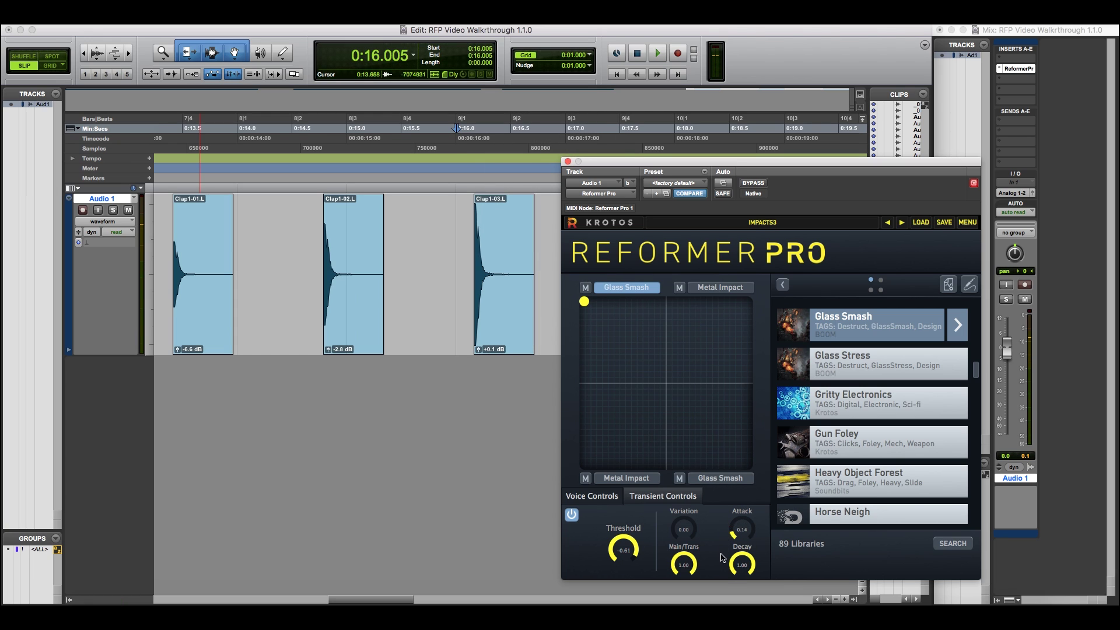
Step: Audition the Glass Smash clap hits, unmuting Bulb Ground and previewing Big Drop and Smash
click(956, 326)
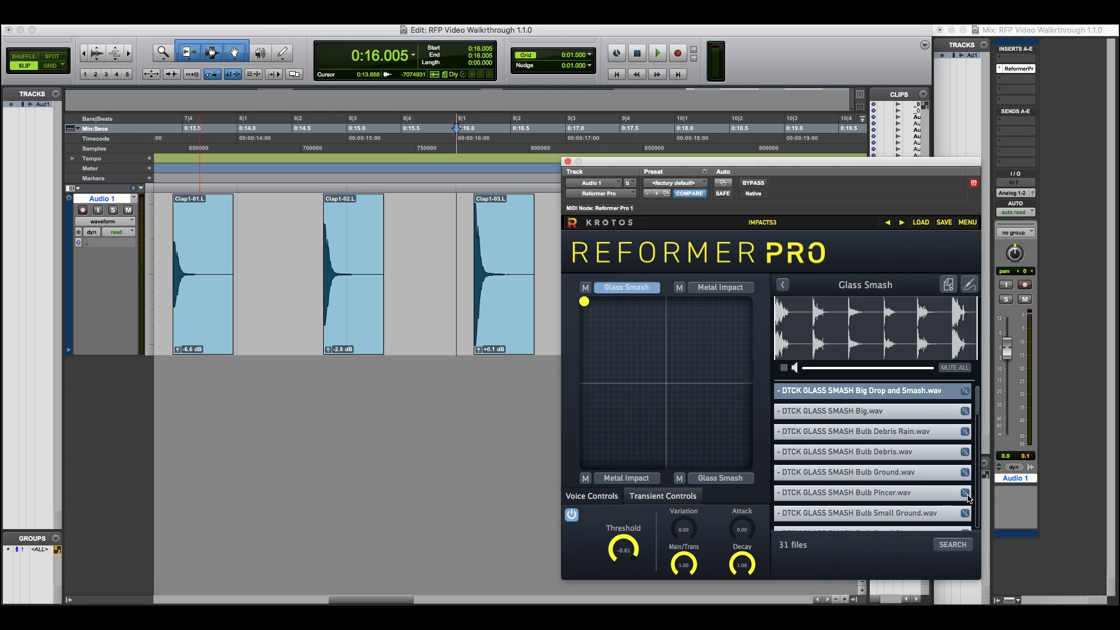
click(459, 274)
key(space)
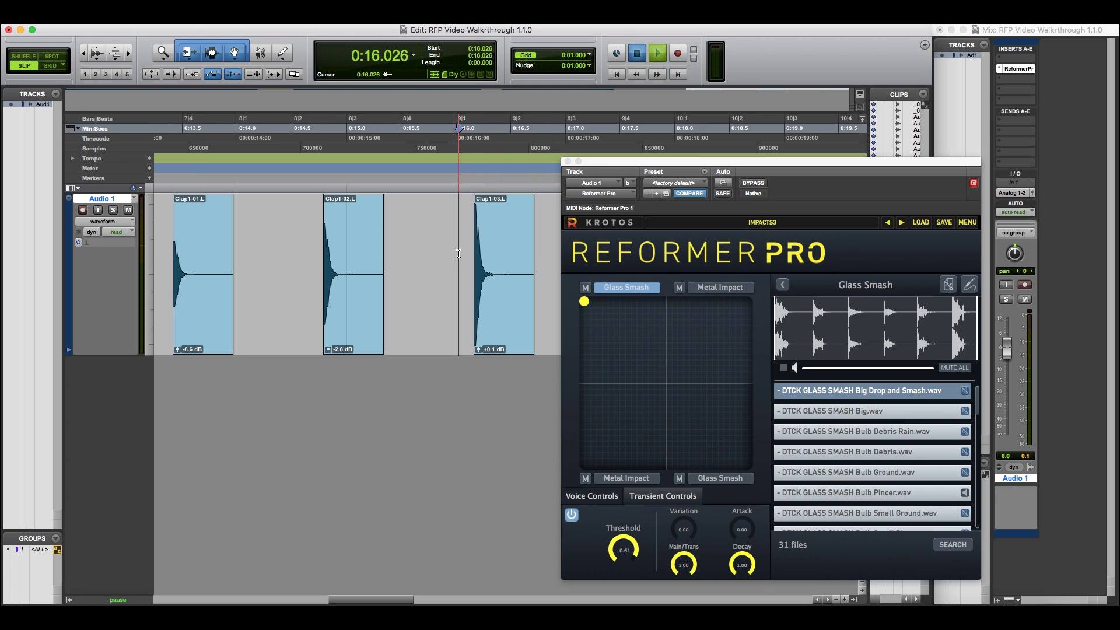
key(space)
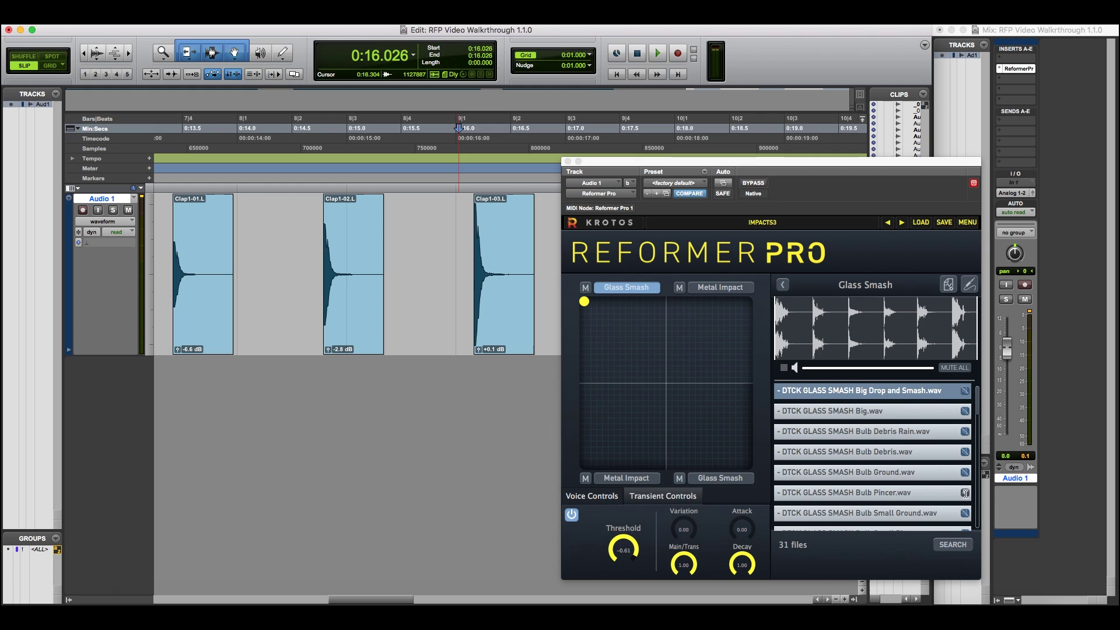
click(846, 406)
key(space)
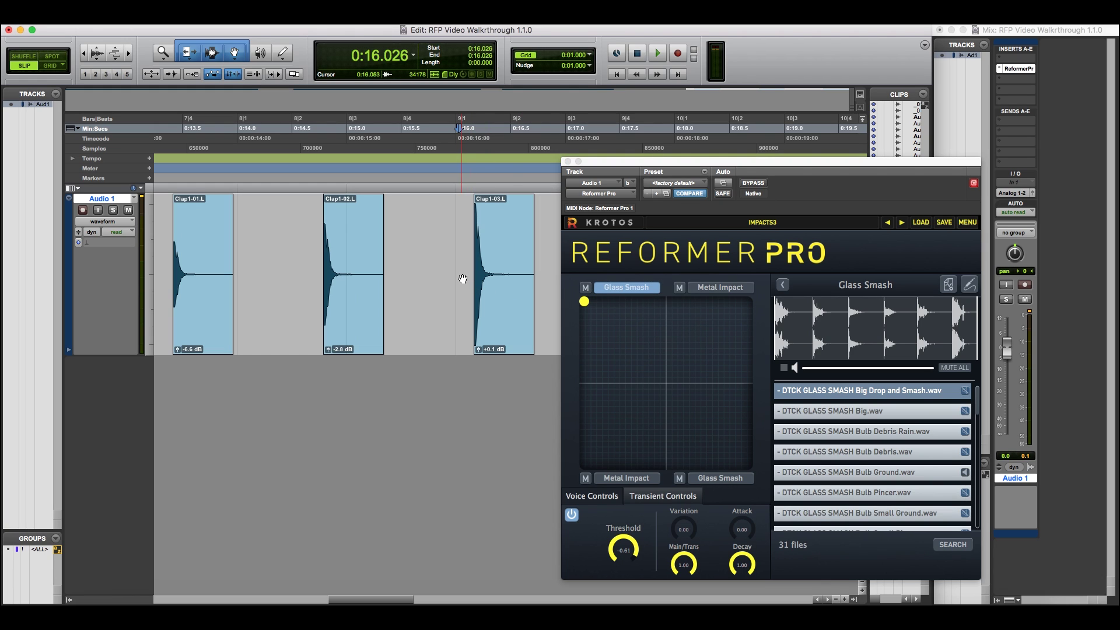
key(space)
click(963, 472)
click(966, 396)
Step: Replay the claps from 0:16.042, 0:14.746 and 0:14.533 to compare the sound
click(468, 350)
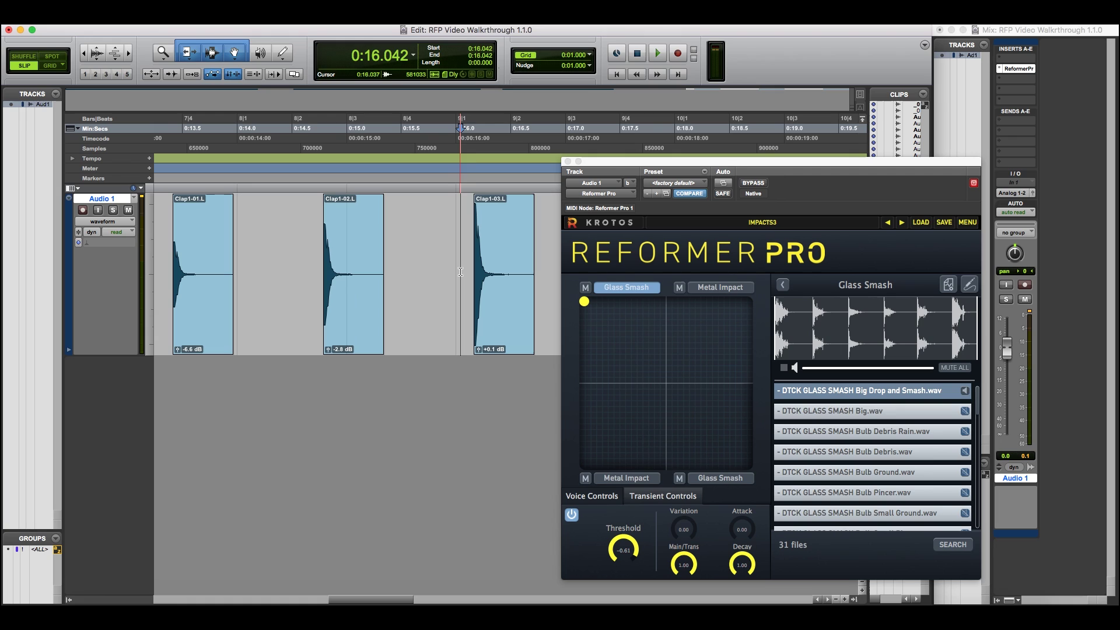
key(space)
key(space)
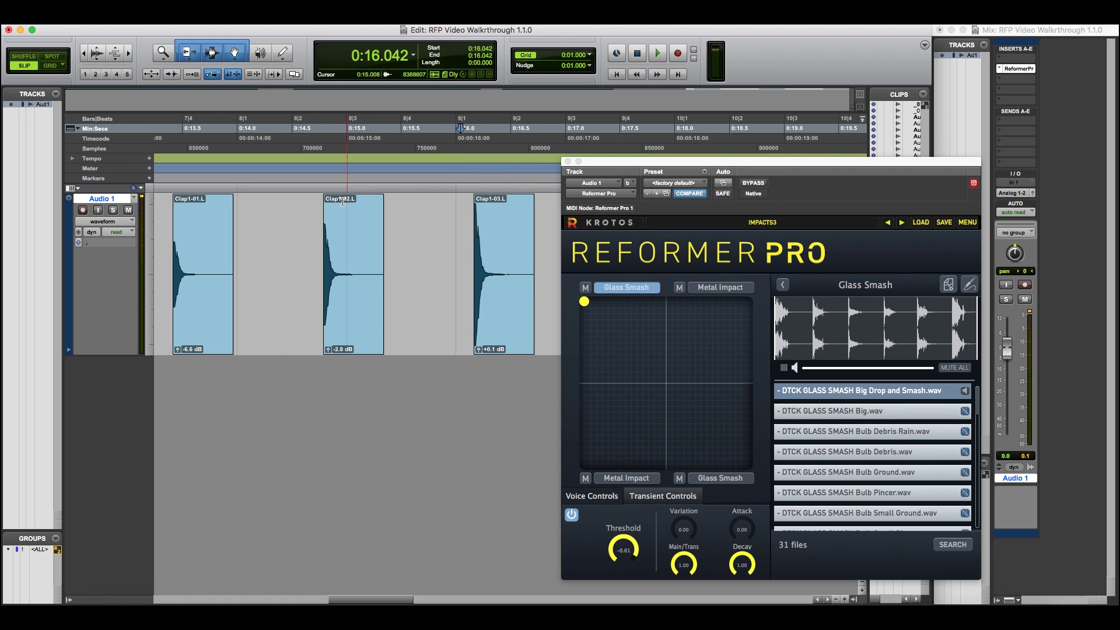
click(319, 190)
key(space)
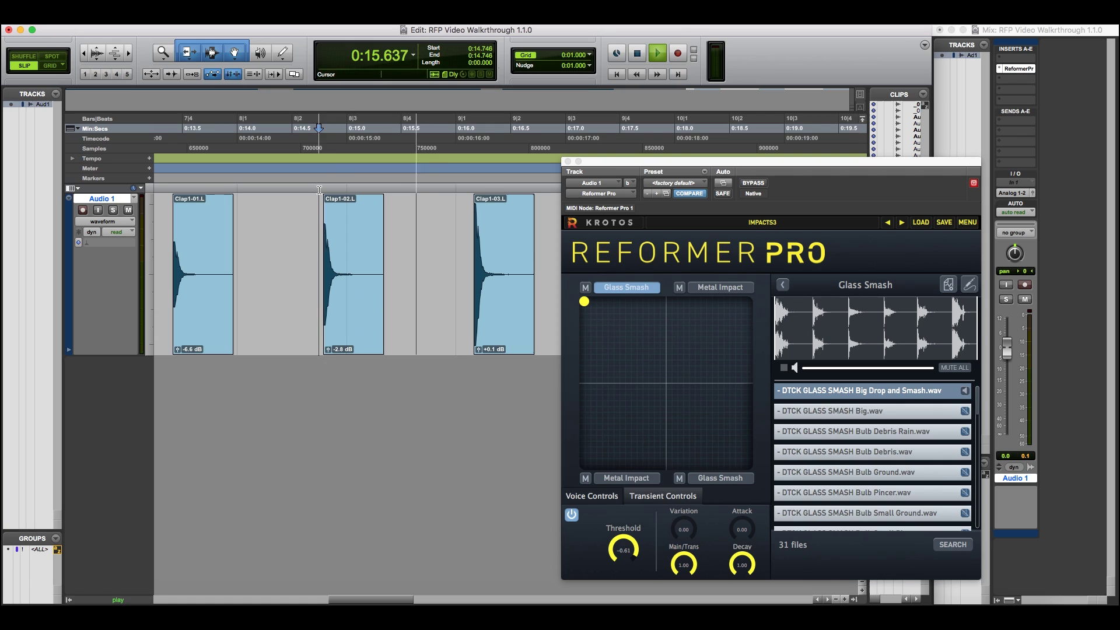
key(space)
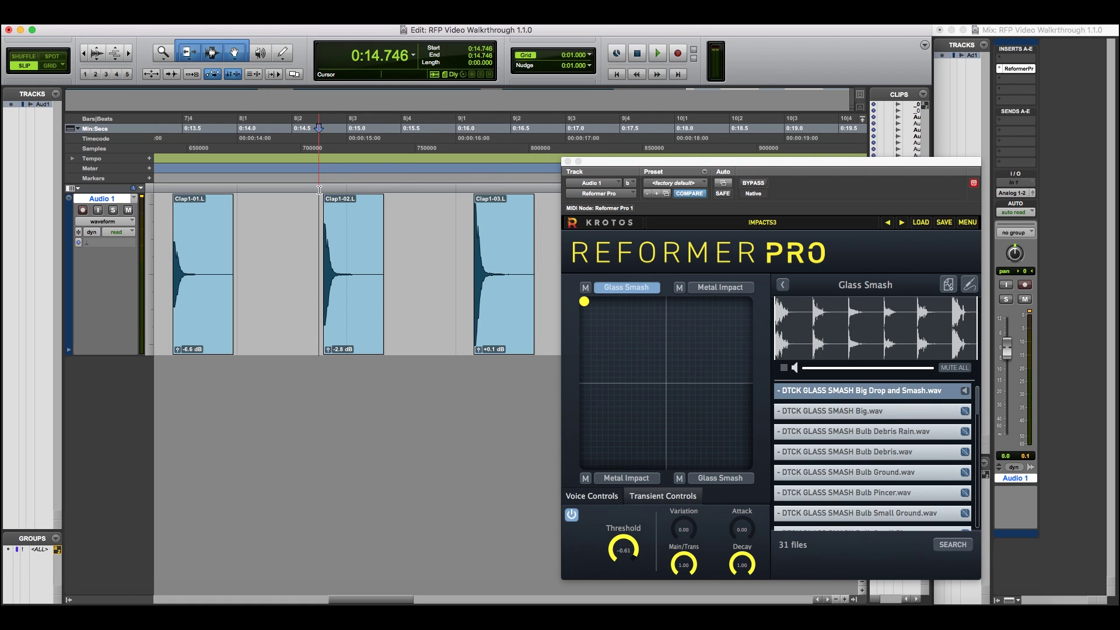
click(606, 547)
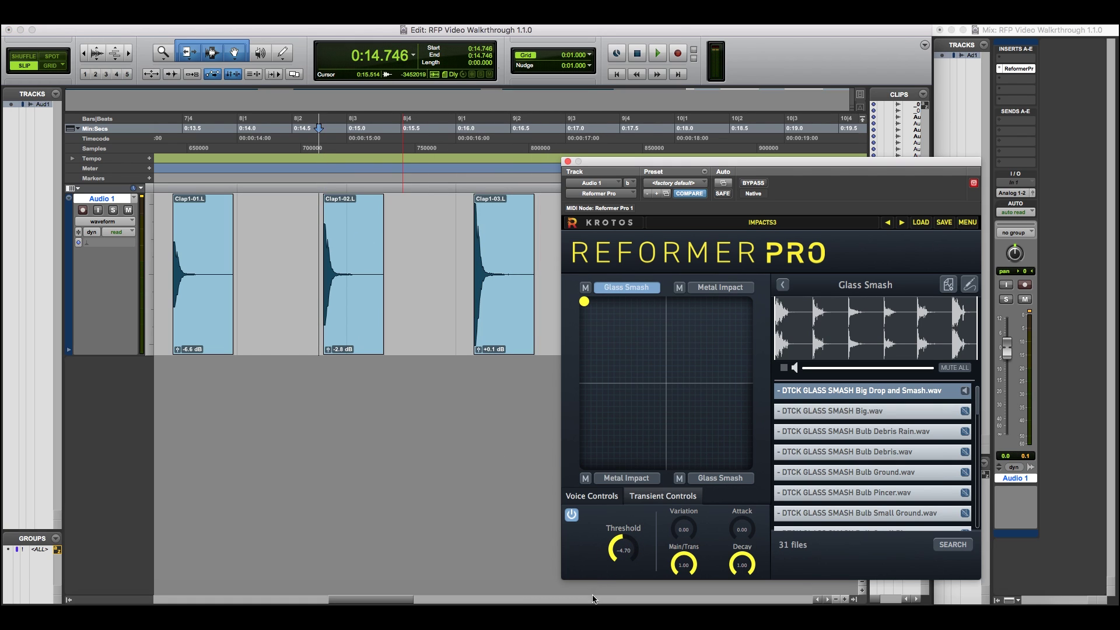
click(295, 188)
key(space)
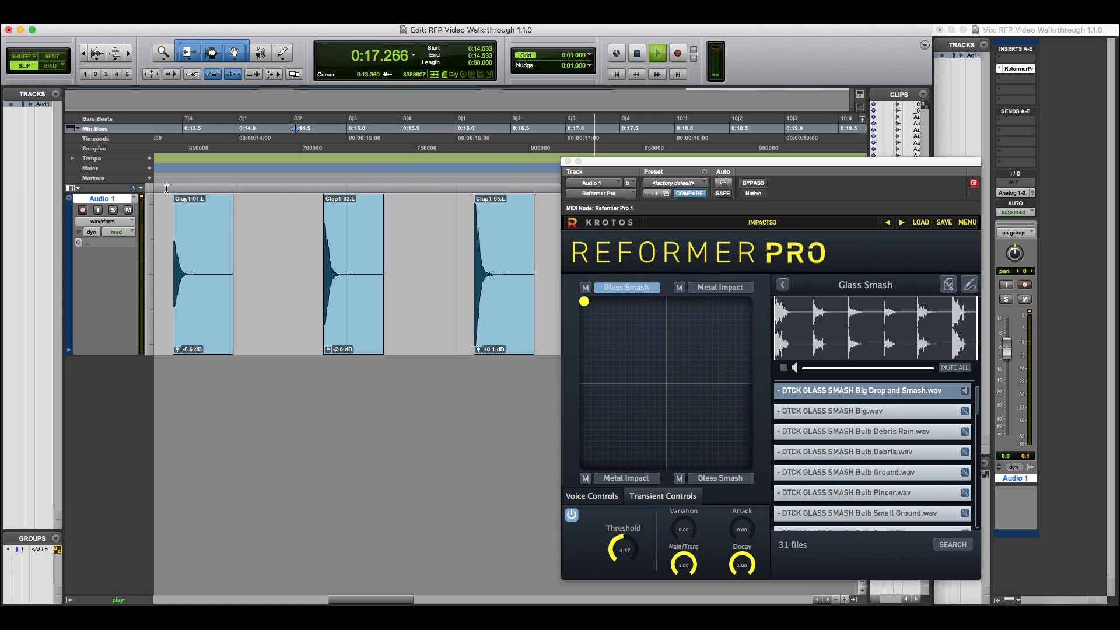
key(space)
Step: Lower the transient Threshold to about -9.7 and play from 0:13.360 to hear it
click(167, 188)
drag(624, 542, 594, 587)
key(space)
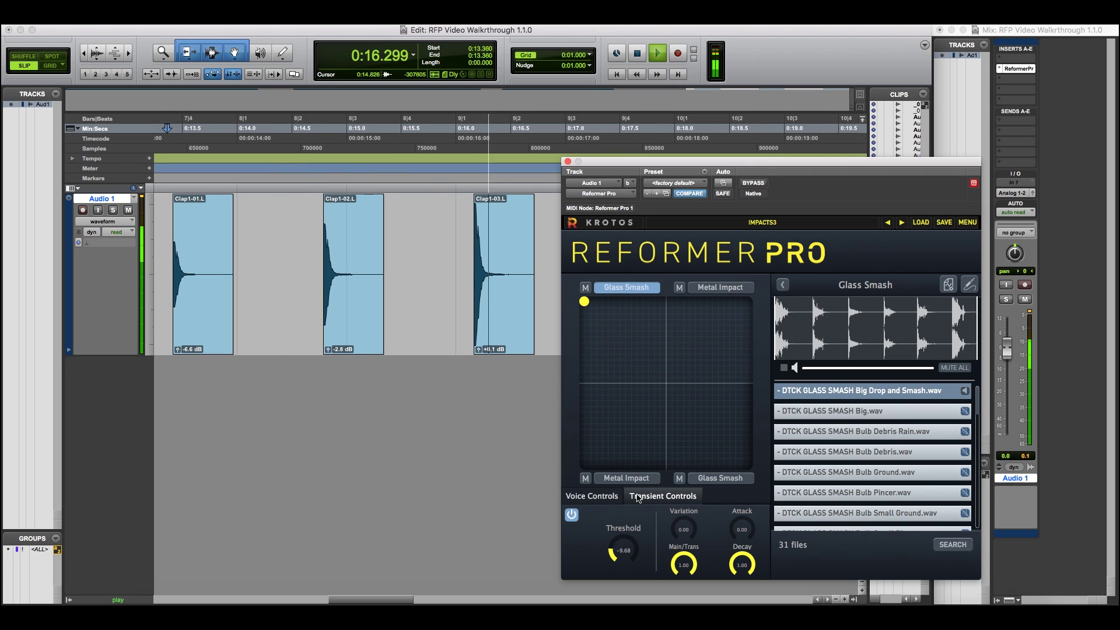
click(455, 212)
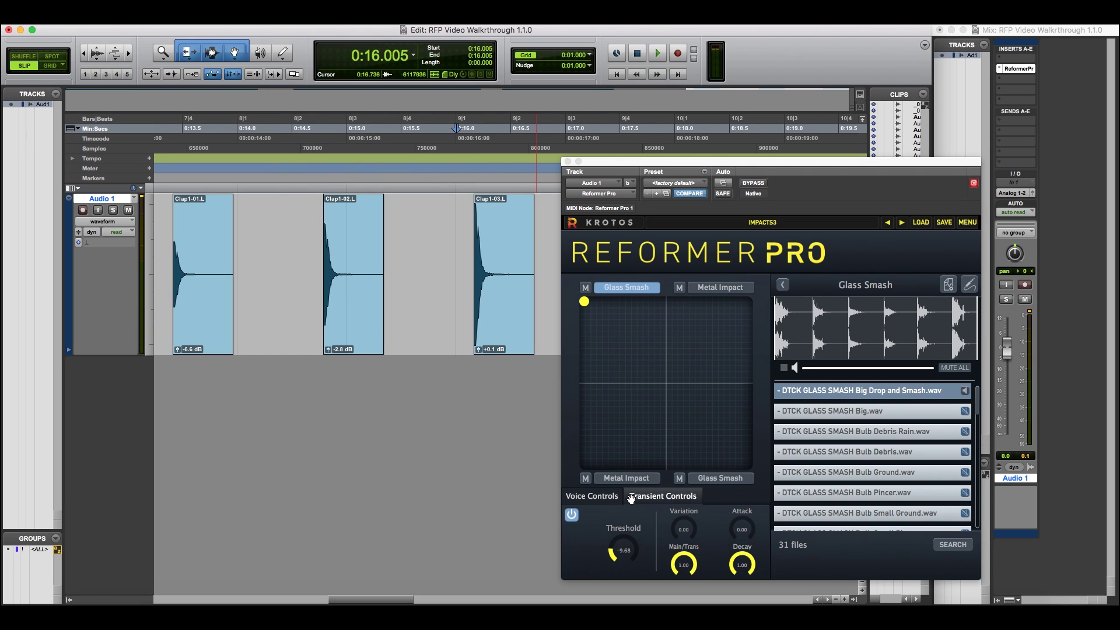
Step: In Voice Controls, lower Playback Speed to about 0.72 and audition the change
click(613, 496)
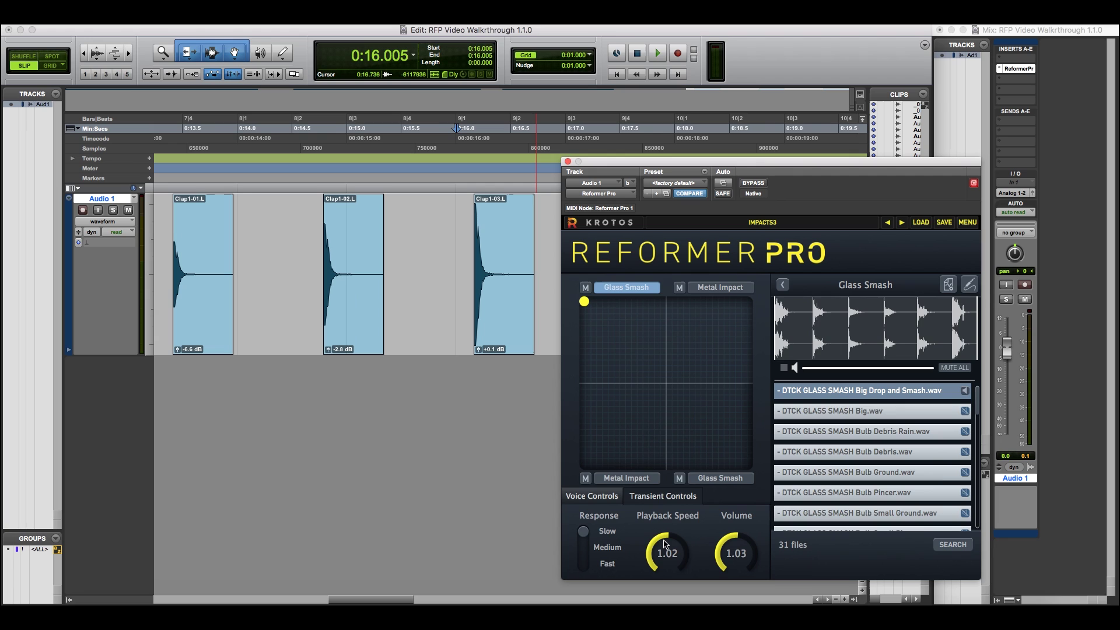
drag(662, 544, 670, 514)
key(space)
key(space)
key(space)
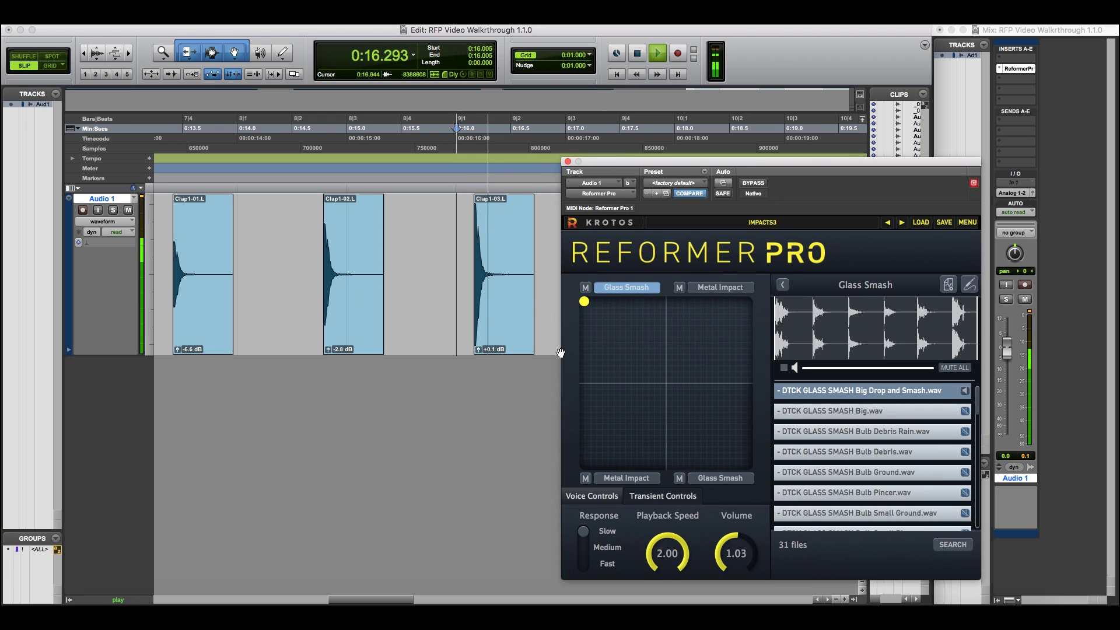
key(space)
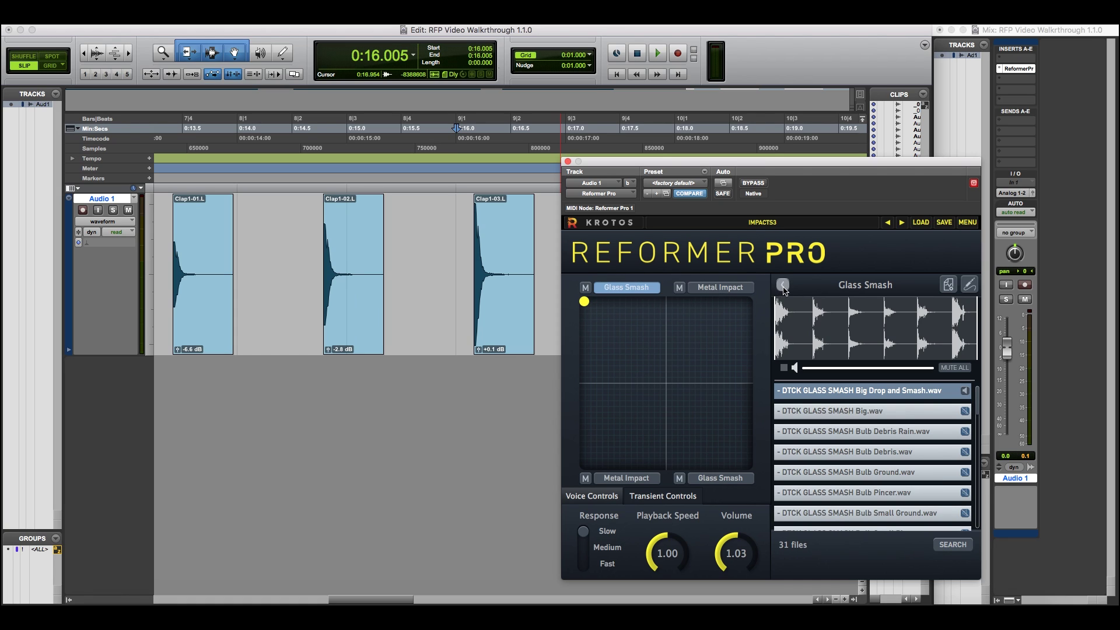
Step: Sweep the XY blend point toward Metal Impact and around, auditioning from 0:13.322
drag(584, 306, 706, 307)
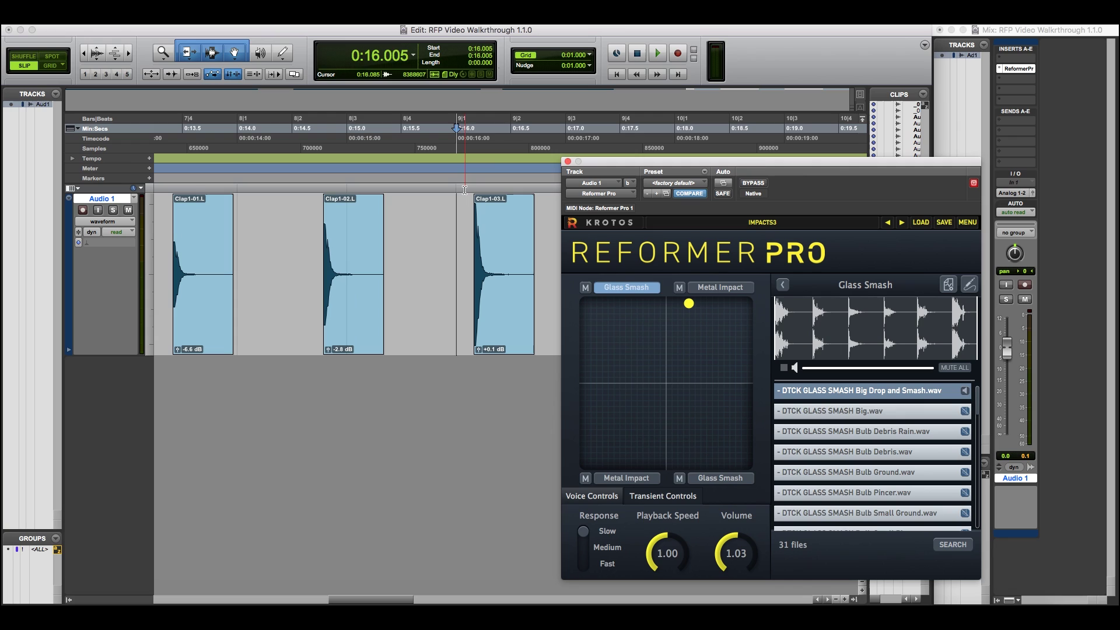
key(space)
key(space)
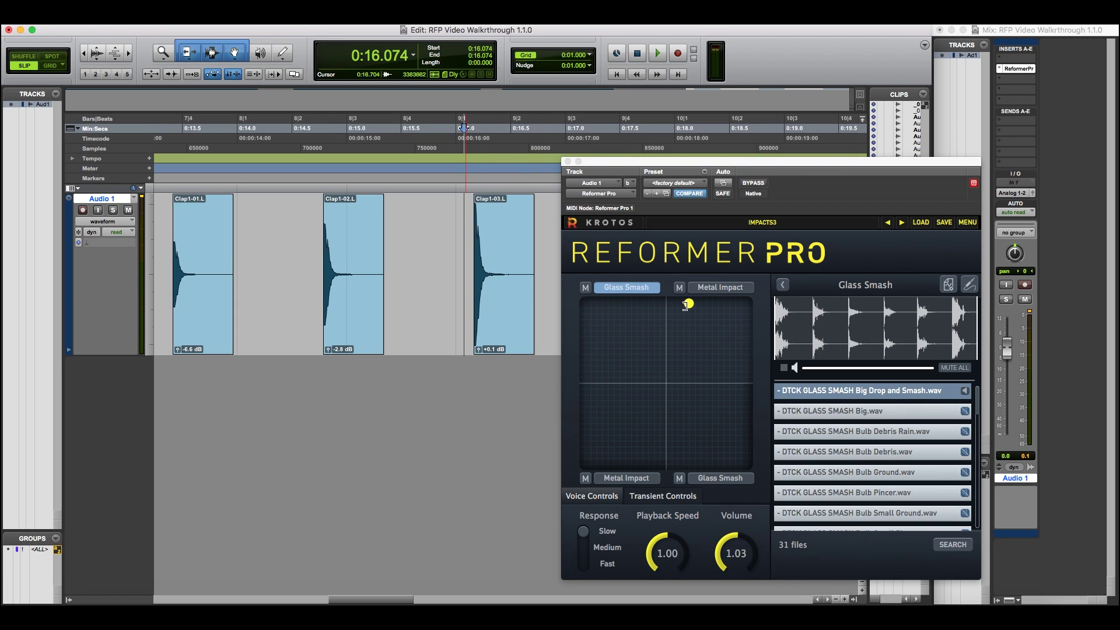
drag(688, 305, 697, 322)
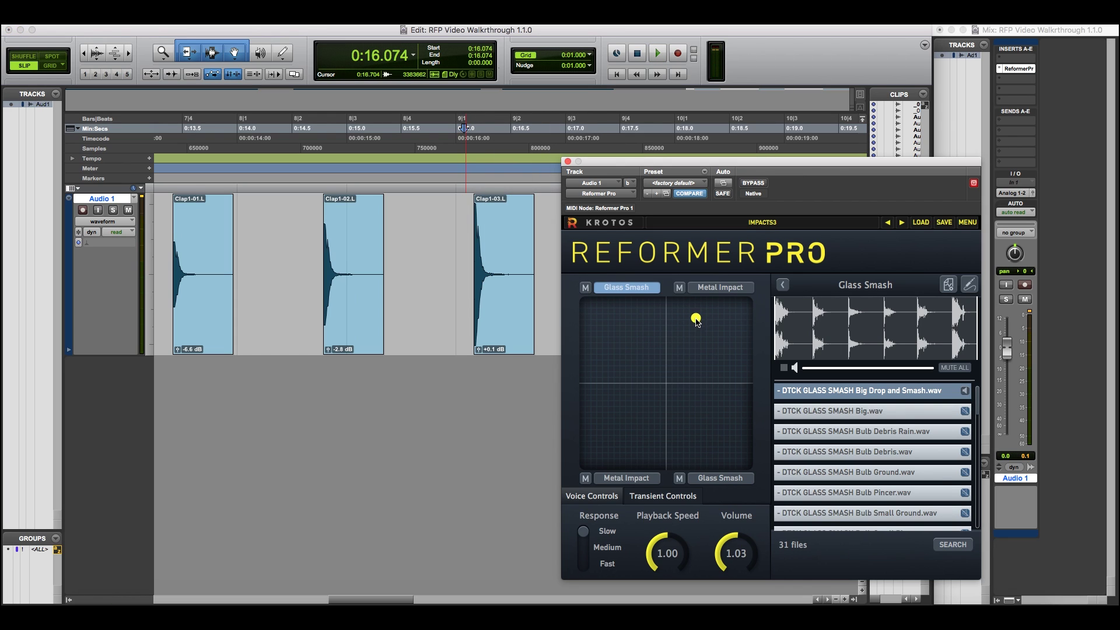
drag(691, 379, 706, 355)
click(163, 193)
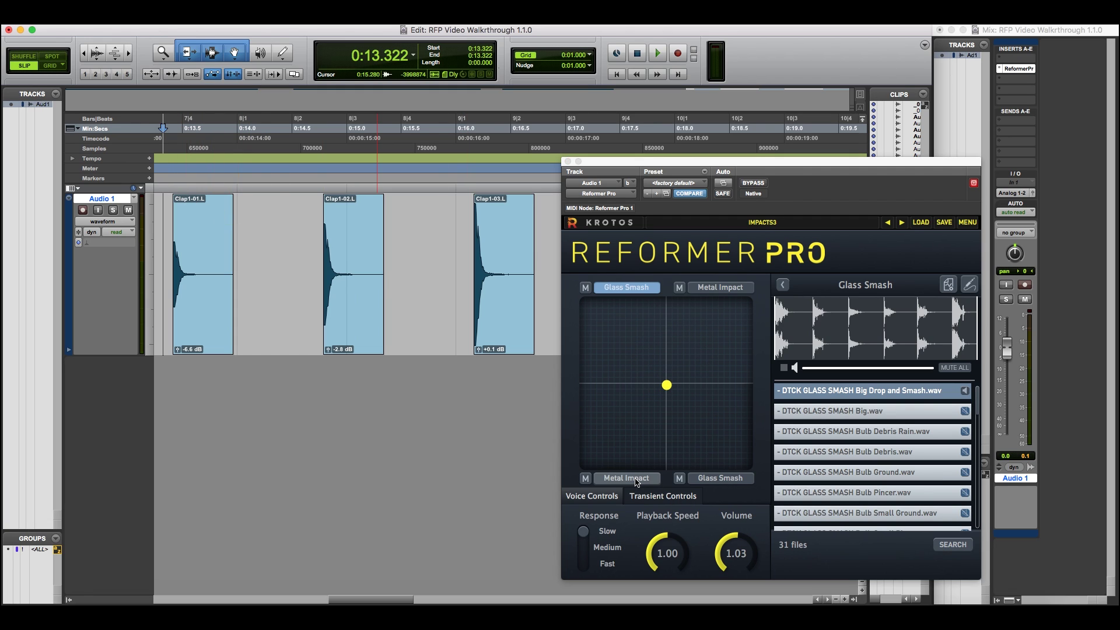
key(space)
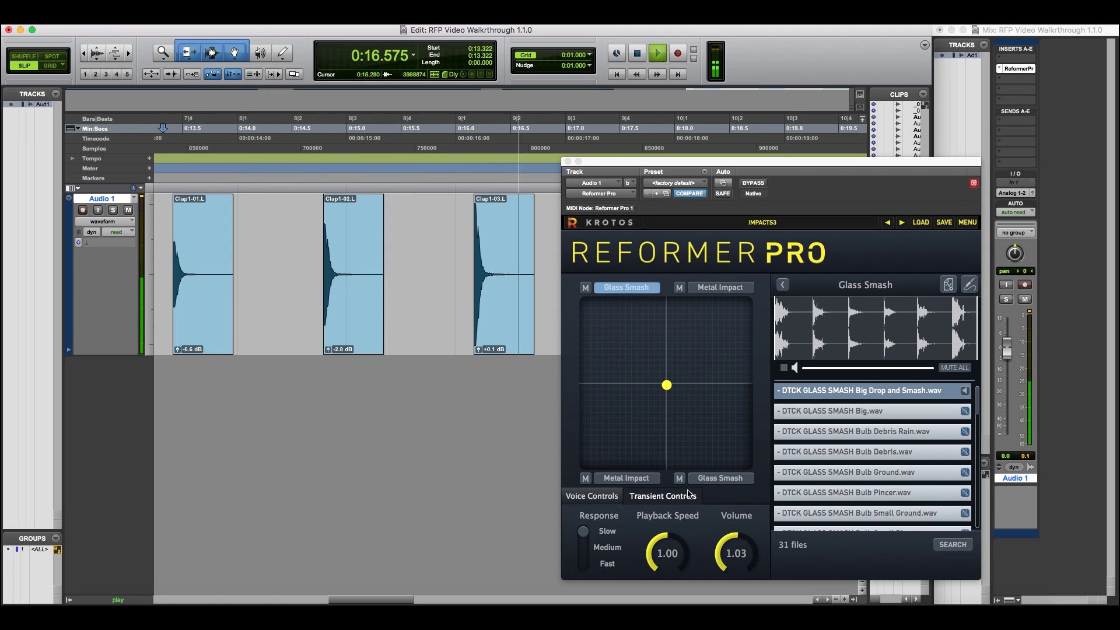
key(space)
Step: Shift the blend point higher and right, then centre it and play from 0:16.026
click(666, 376)
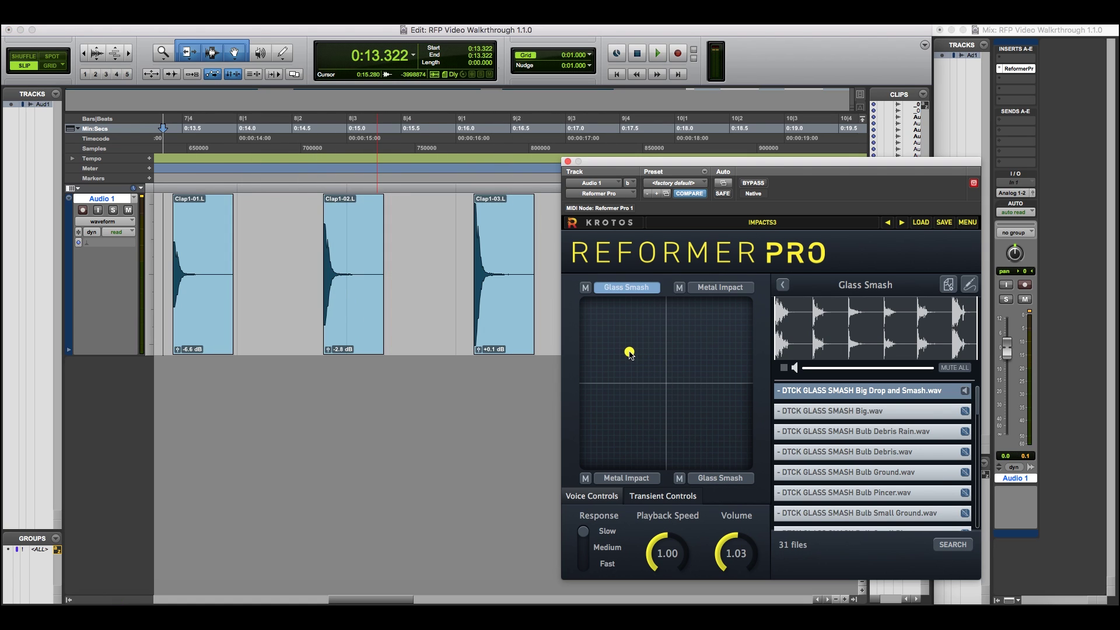
drag(629, 353, 716, 354)
key(space)
key(space)
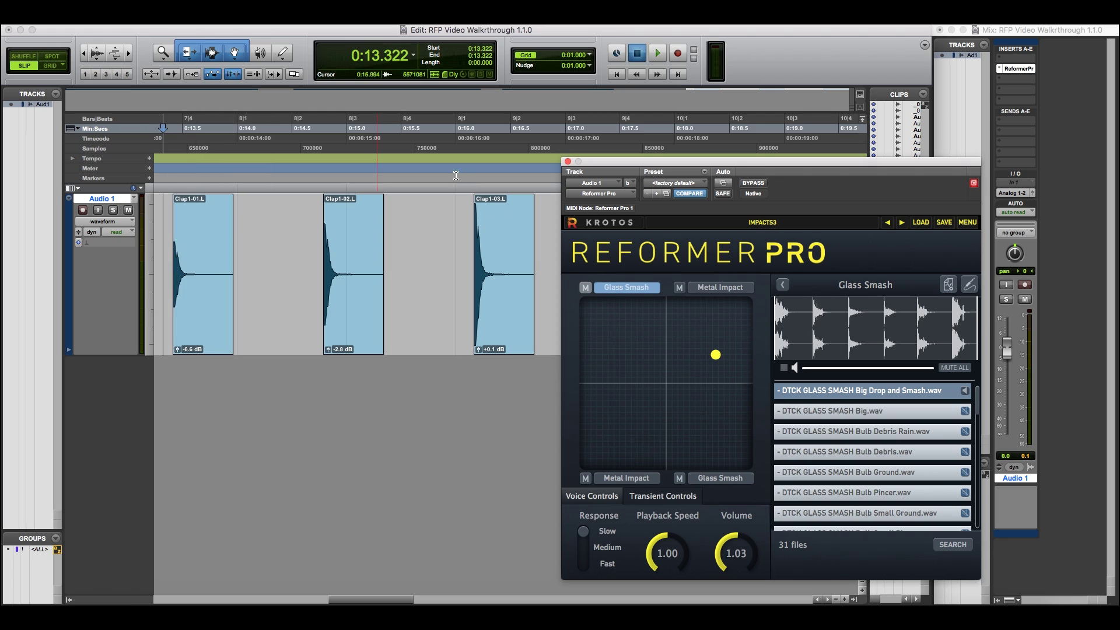
click(457, 176)
key(space)
key(space)
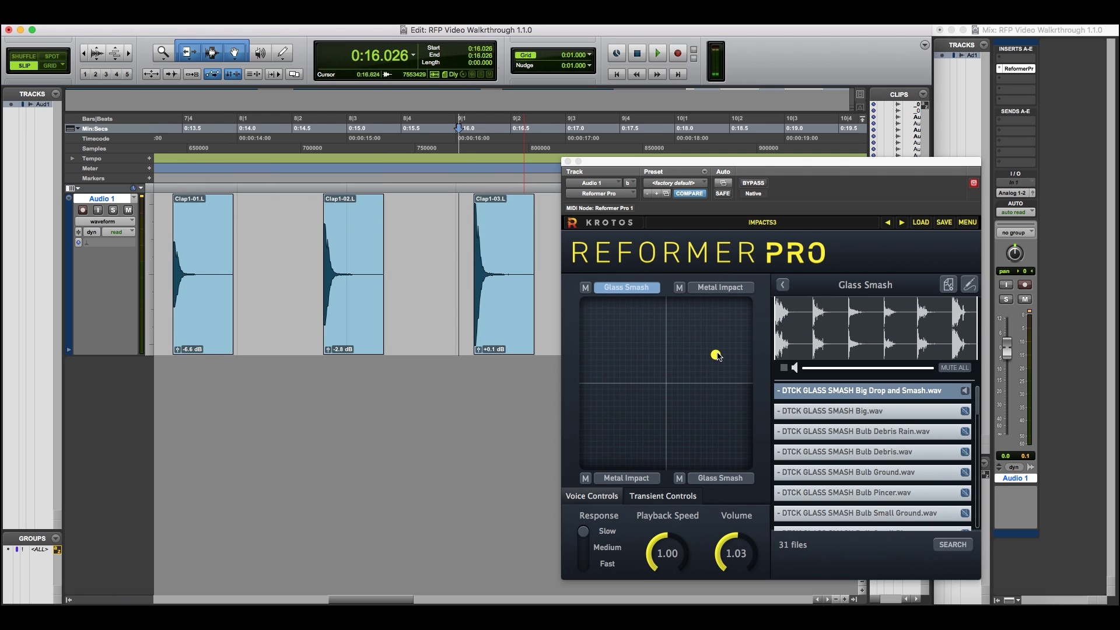
drag(717, 355, 699, 410)
key(space)
key(space)
key(space)
key(space)
key(space)
key(space)
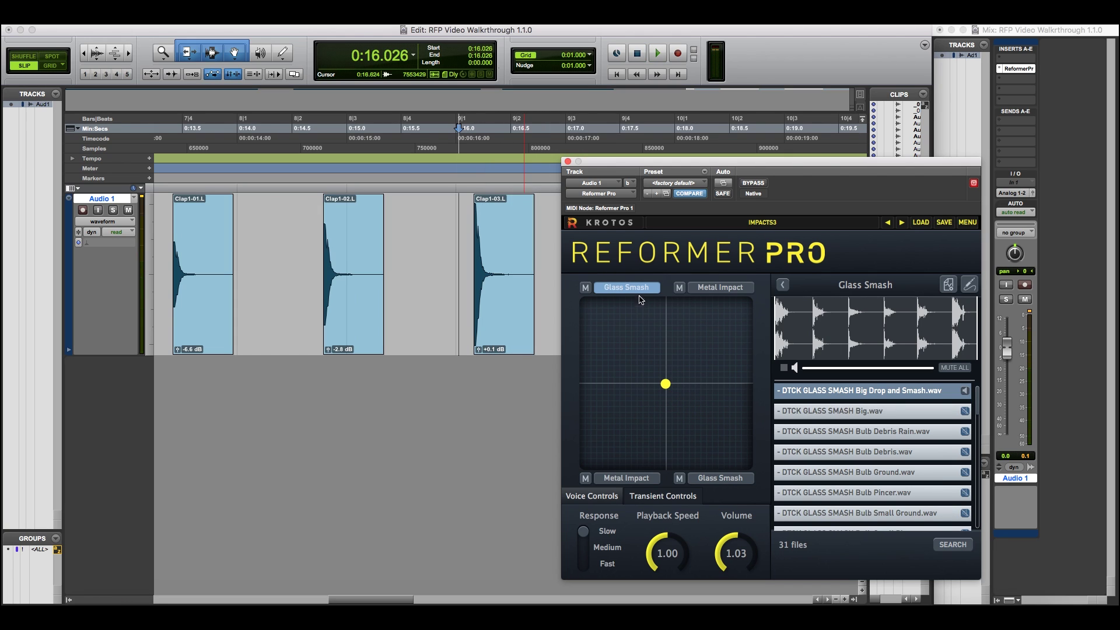
Step: Show the Transient Controls and replay the claps from 0:16.026
click(671, 497)
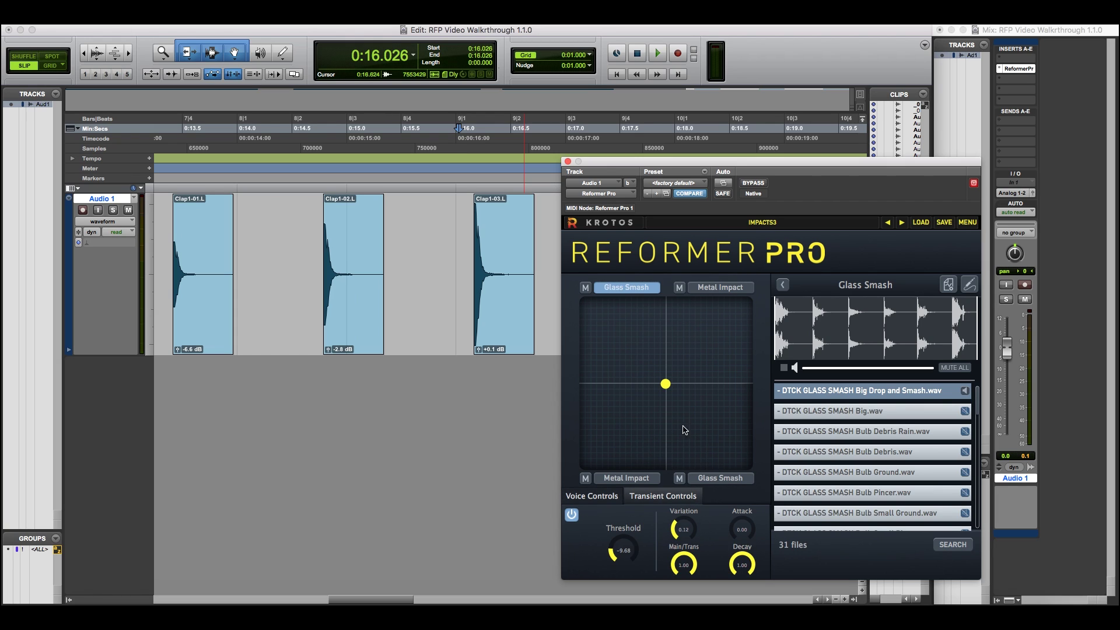
key(space)
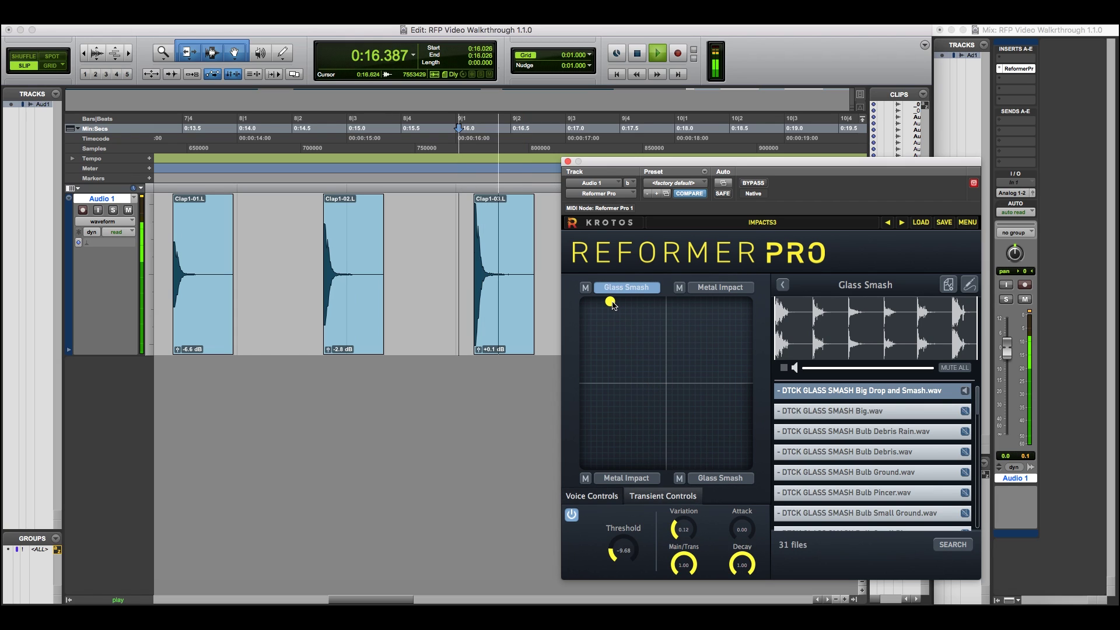
key(space)
key(space)
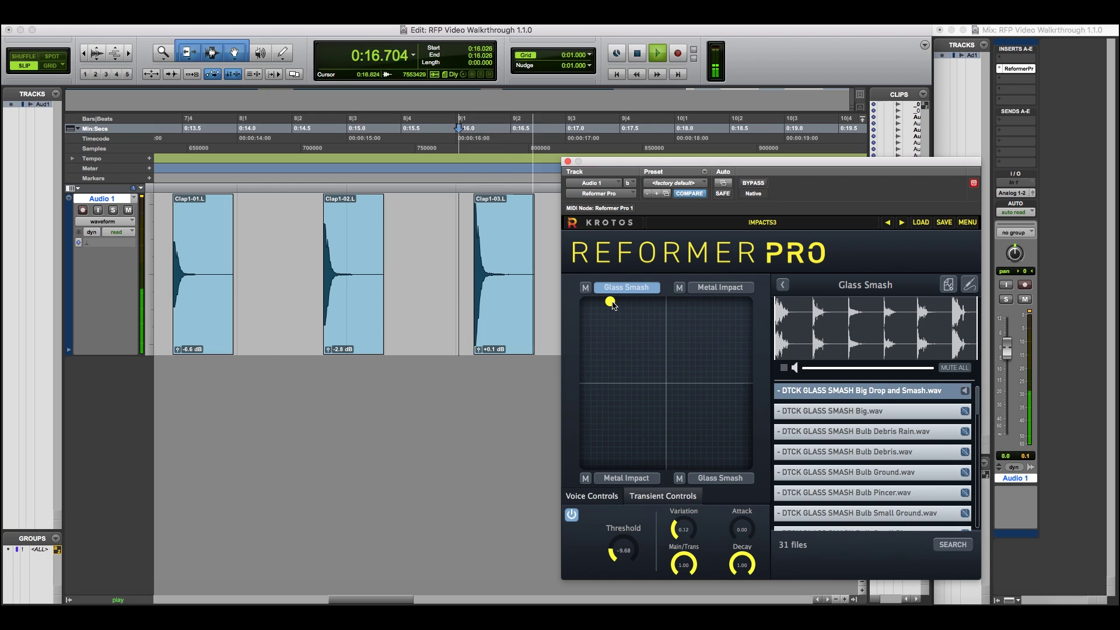
key(space)
key(space)
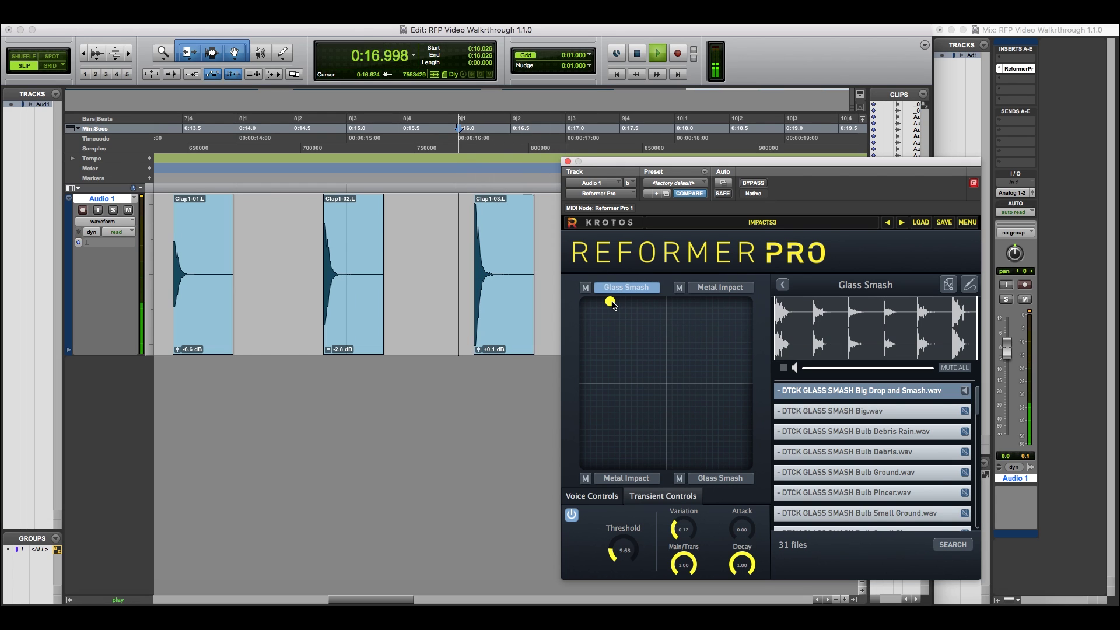
key(space)
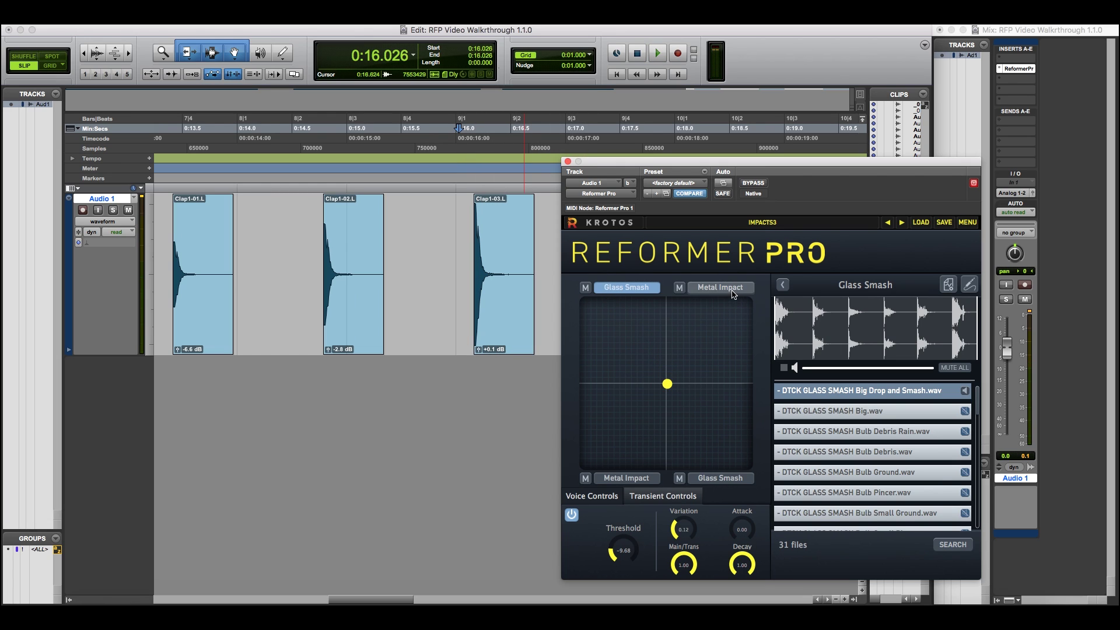
Step: Inspect the first Metal Impact, second Metal Impact and second Glass Smash slots during playback
click(720, 287)
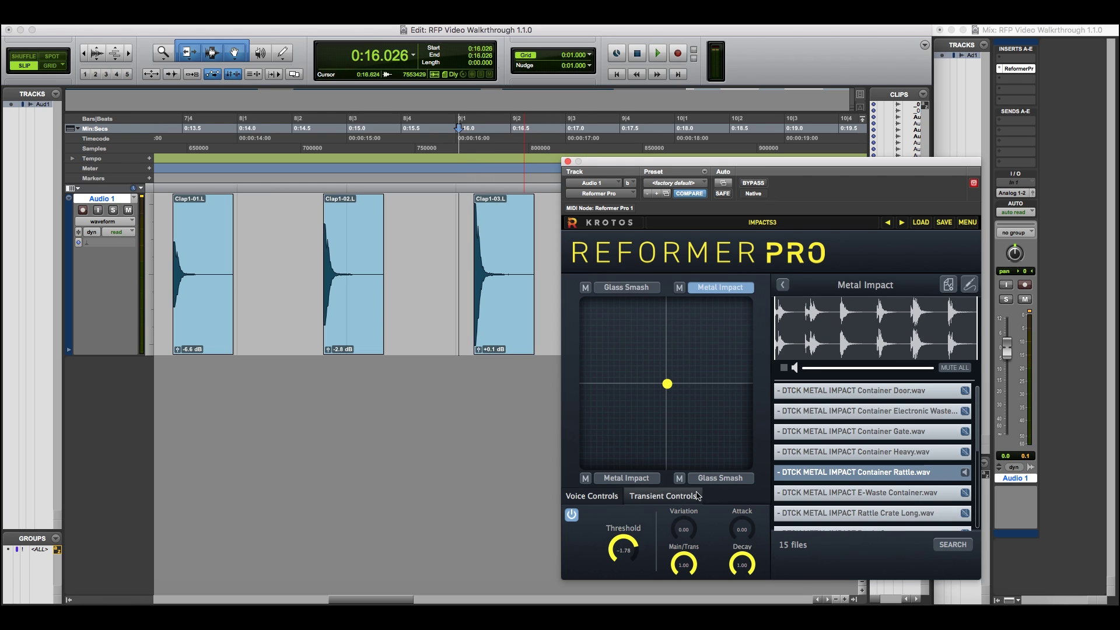
click(631, 479)
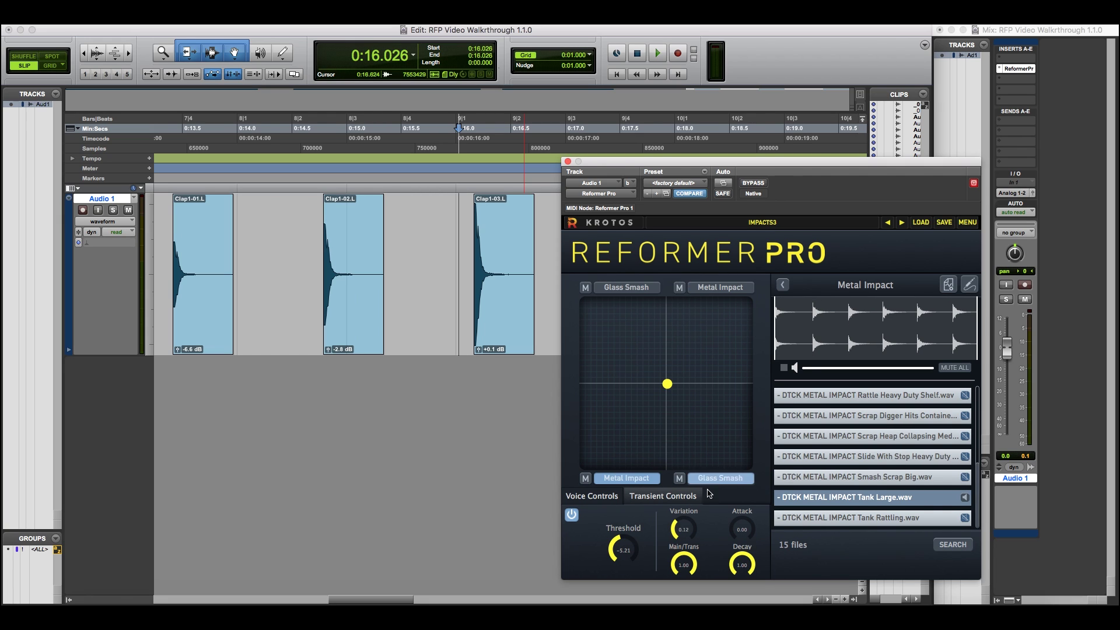
click(692, 479)
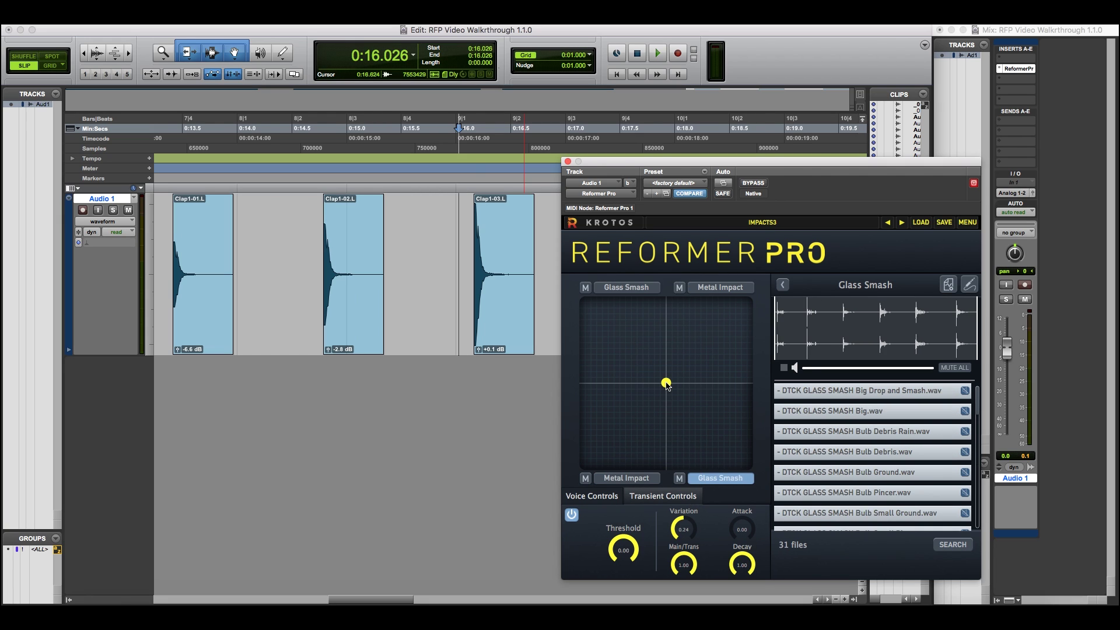
key(space)
key(space)
key(space)
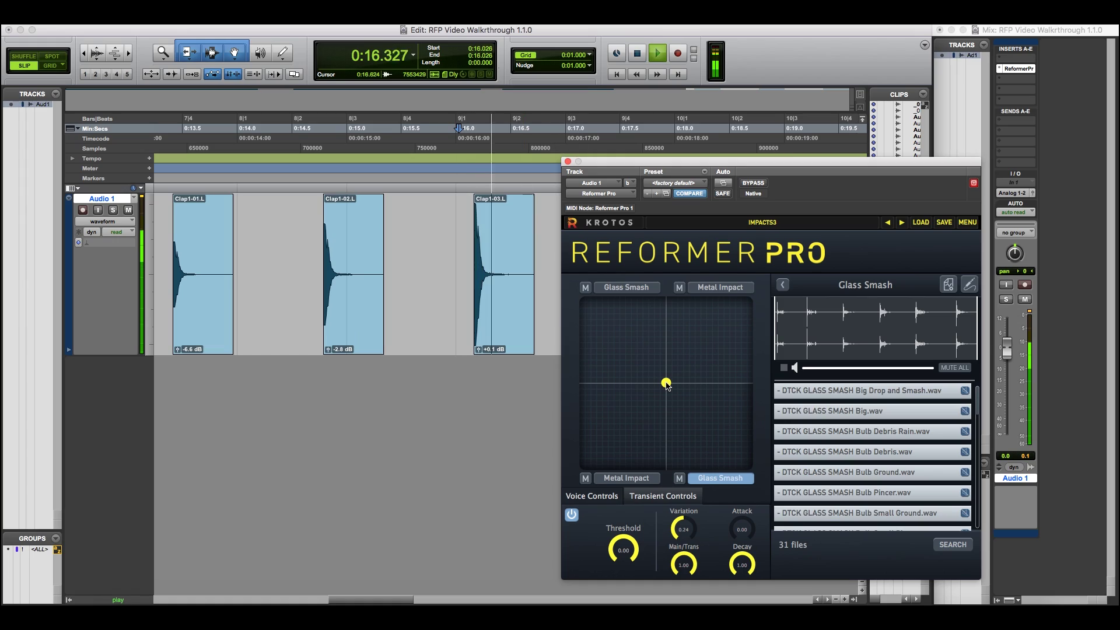
key(space)
key(space)
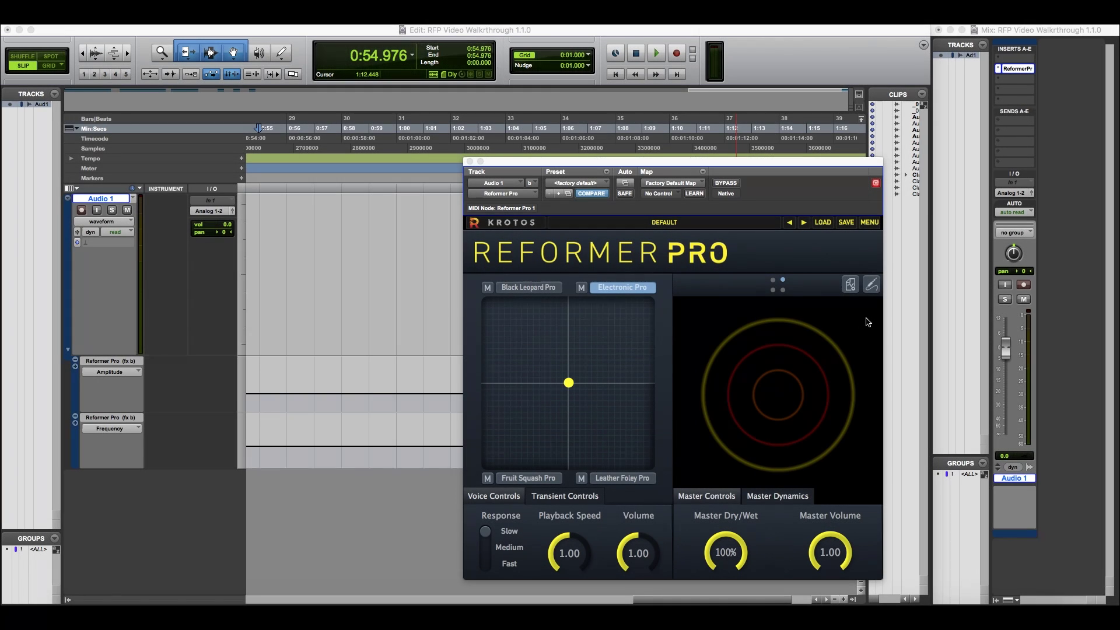
Step: Show the Dynamic Input controls and ride the Amplitude slider up and down
click(871, 286)
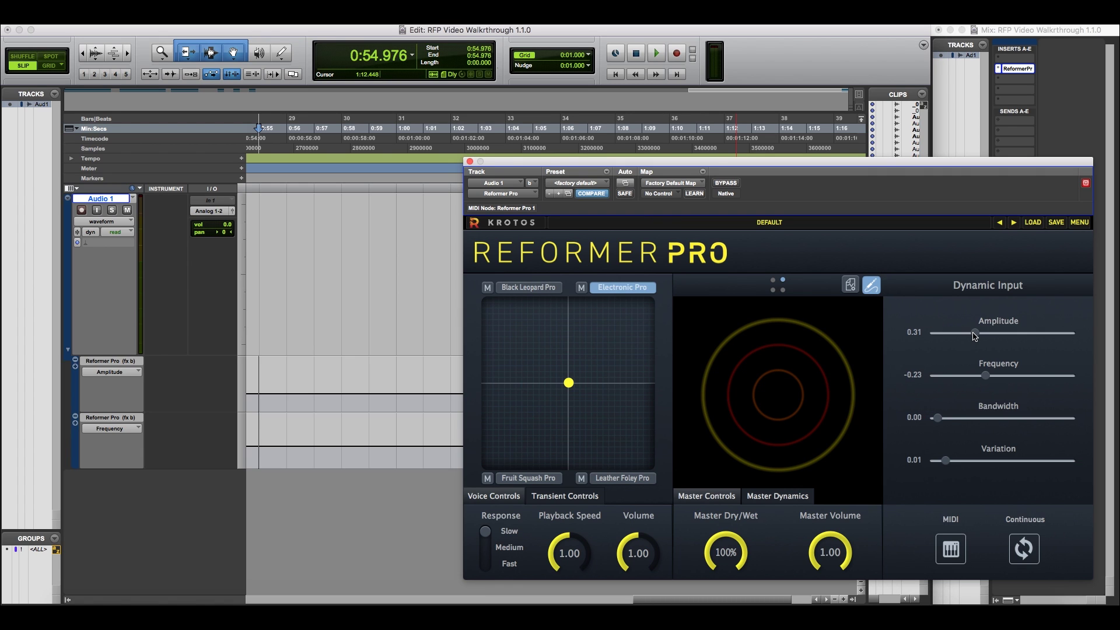
drag(974, 336, 927, 346)
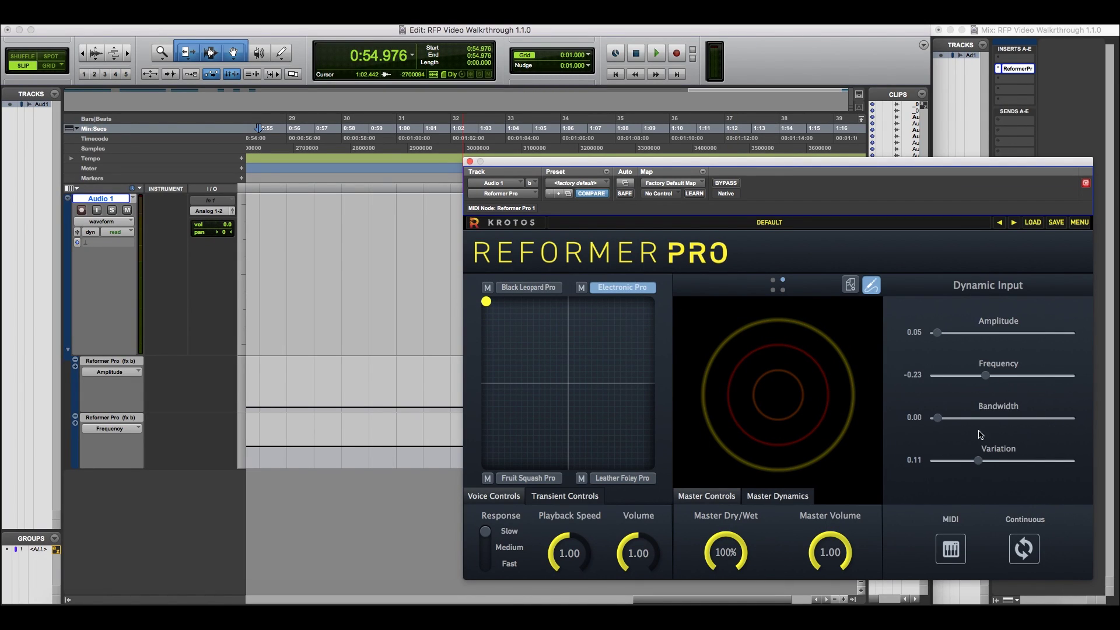
drag(939, 337, 805, 337)
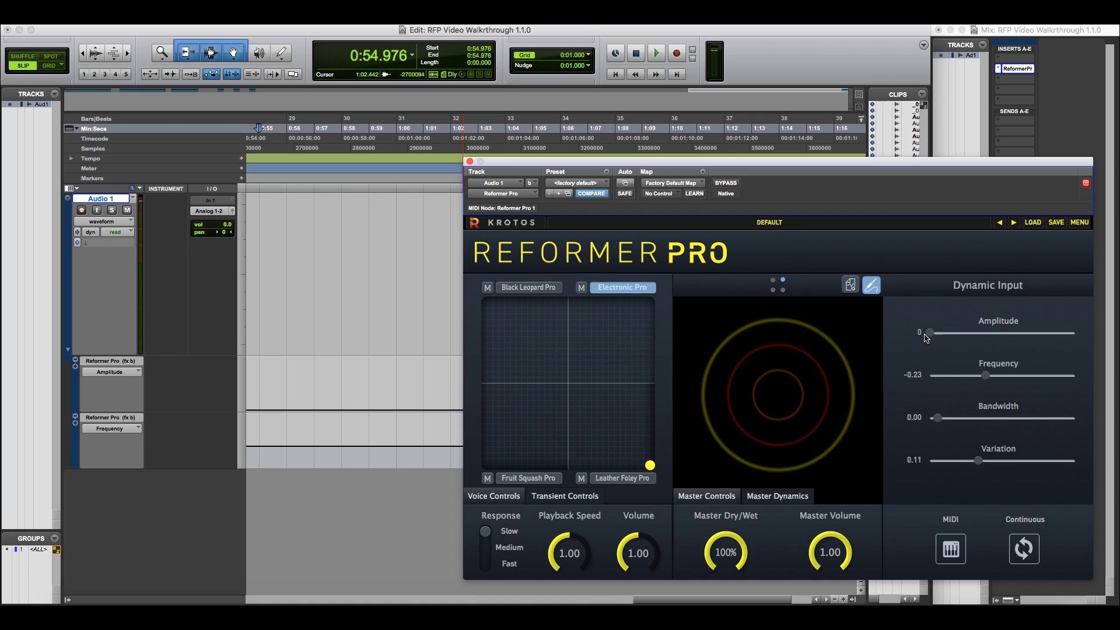
drag(925, 338, 953, 340)
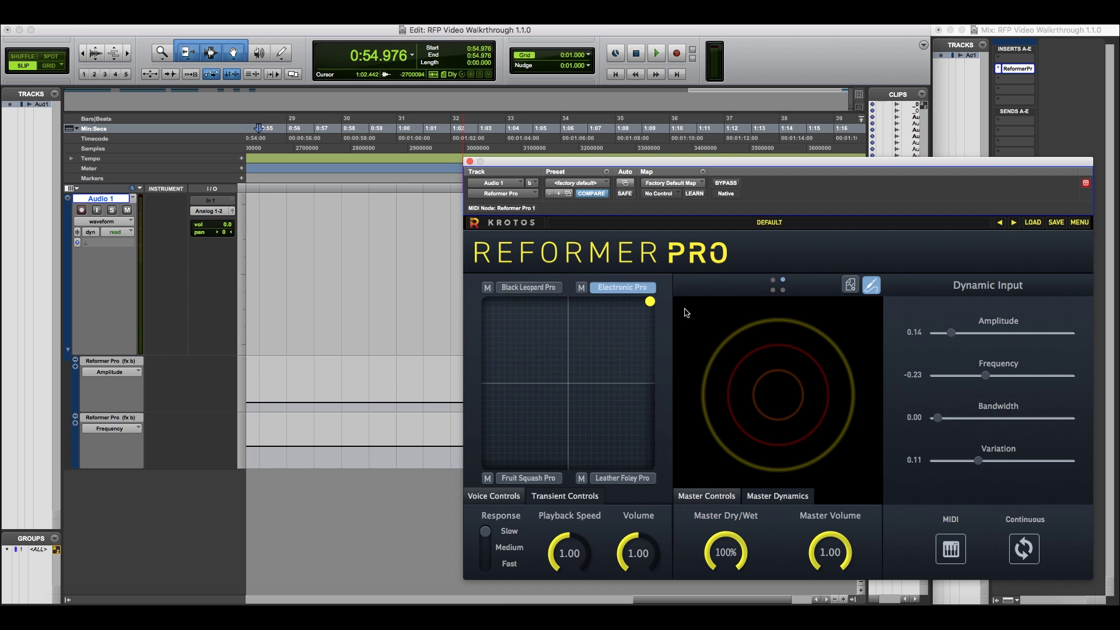
Step: Push Frequency to its maximum of 1, settle Amplitude, and blend fully to Leather Foley Pro
drag(990, 380, 934, 382)
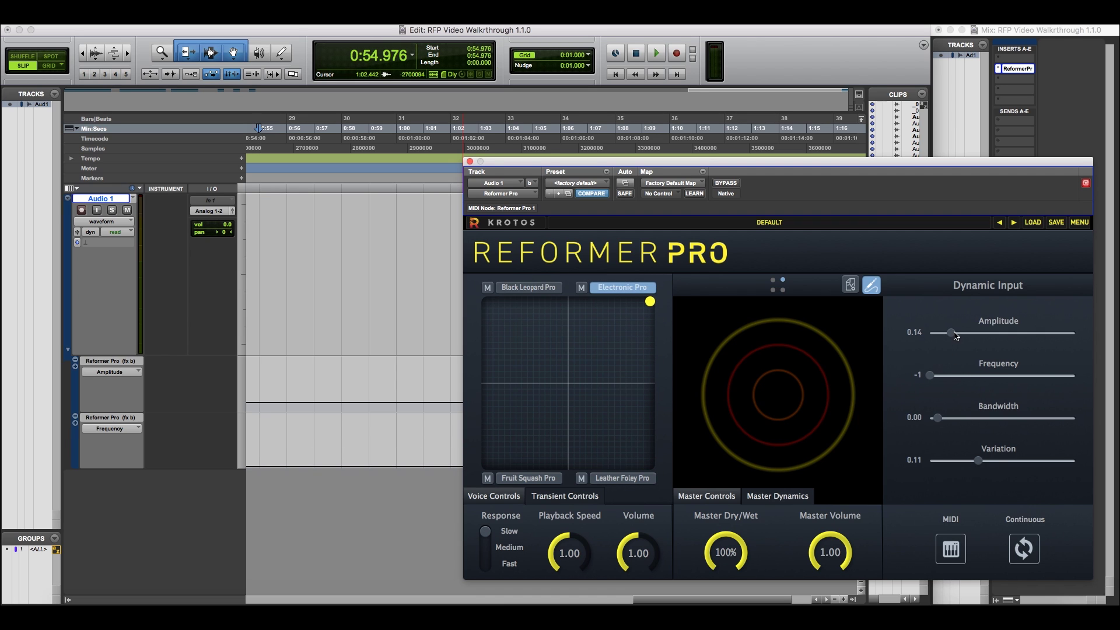
mouse_move(956, 335)
mouse_down()
mouse_move(931, 337)
mouse_move(1014, 337)
mouse_move(961, 340)
mouse_up()
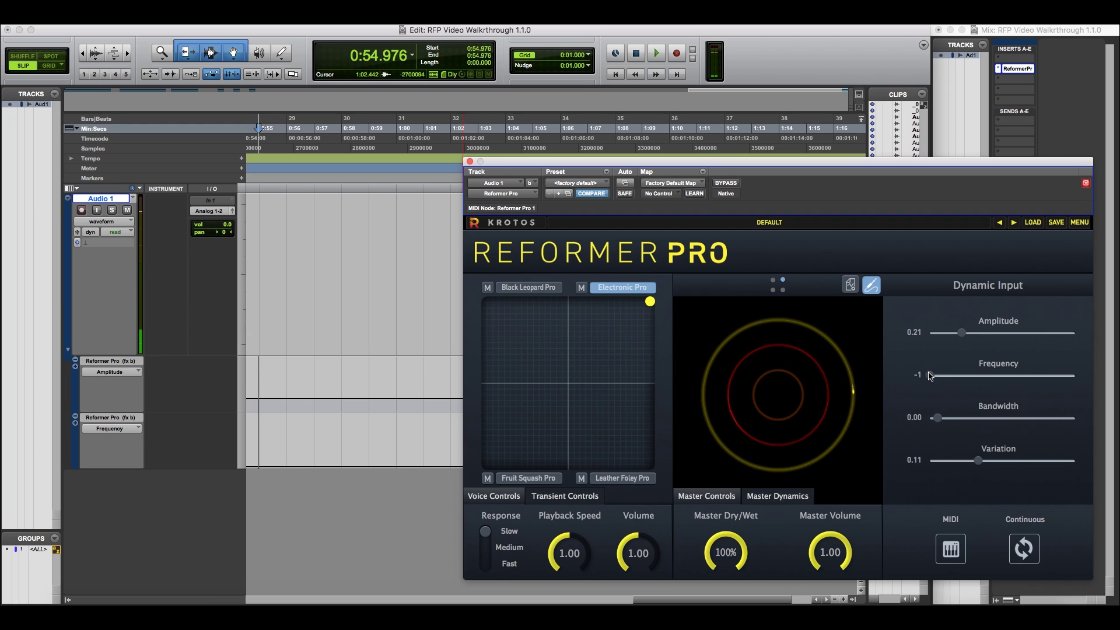
drag(930, 376, 995, 376)
mouse_move(961, 334)
mouse_down()
mouse_move(998, 334)
mouse_move(961, 336)
mouse_up()
alt+click(1004, 333)
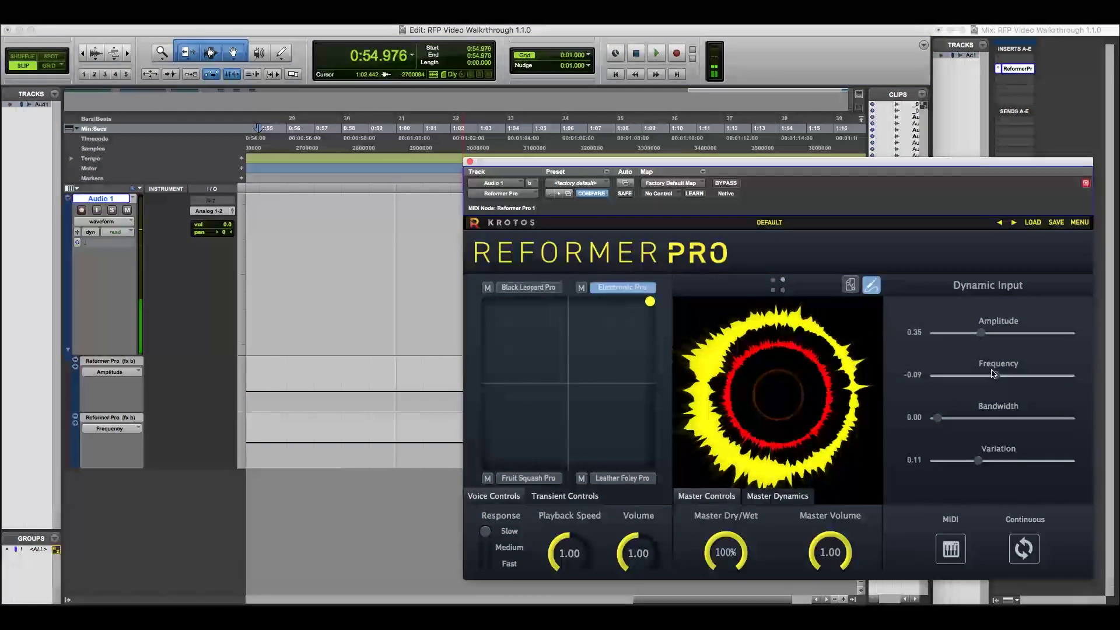
alt+click(1015, 376)
drag(1015, 376, 1055, 362)
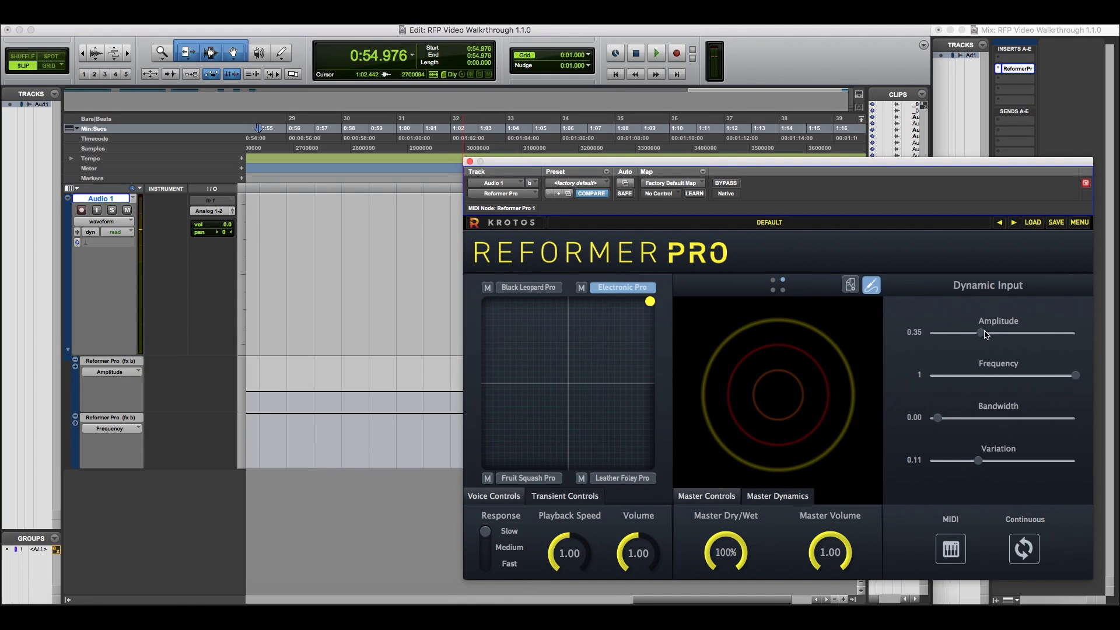
mouse_move(985, 334)
mouse_down()
mouse_move(1001, 337)
mouse_move(963, 335)
mouse_up()
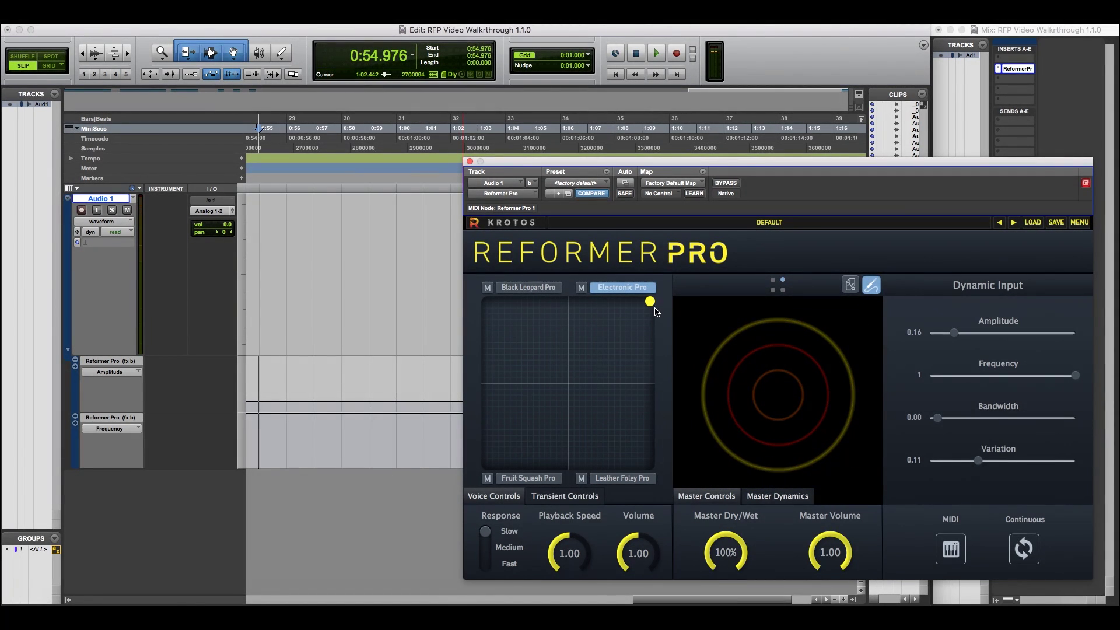
drag(650, 301, 649, 465)
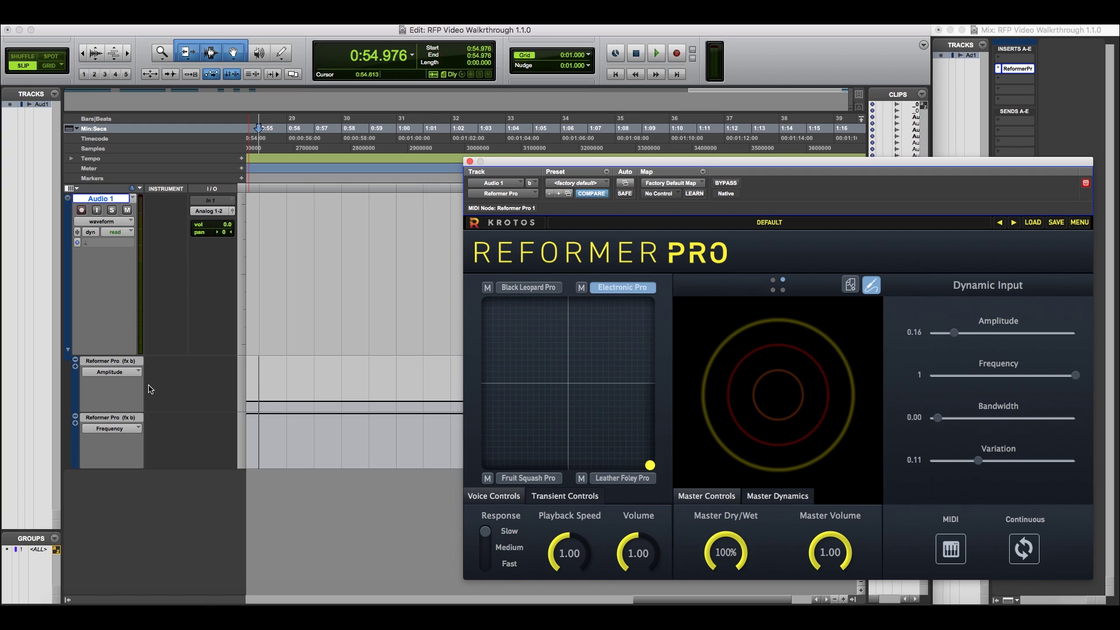
Step: Draw a humped Amplitude curve and a Frequency curve with the Pencil, then play them back
click(285, 54)
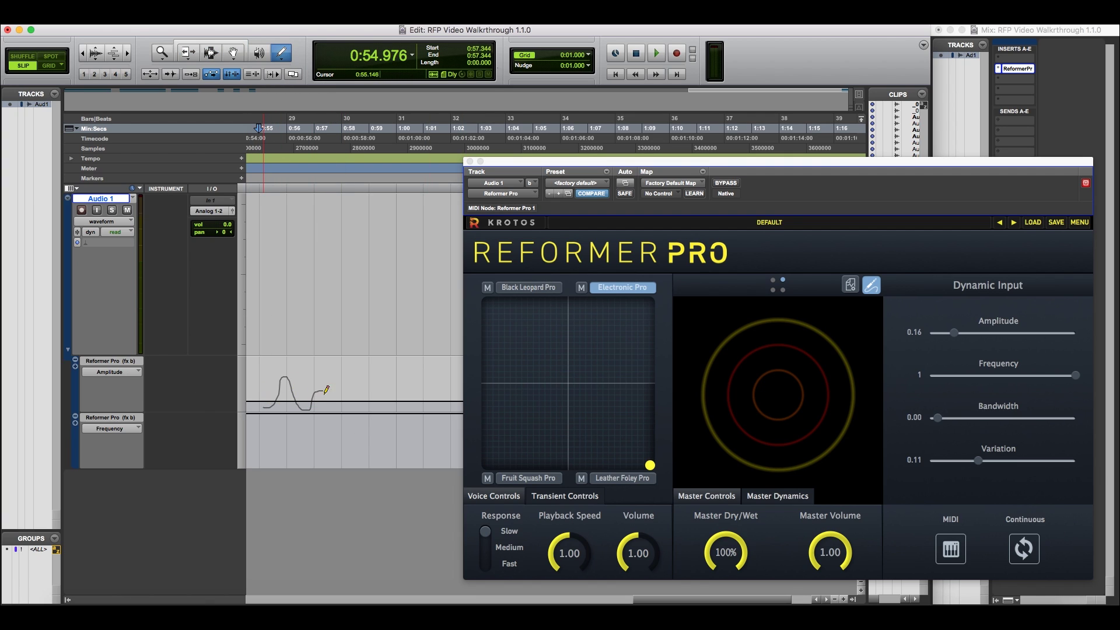
mouse_move(360, 366)
mouse_down()
mouse_move(395, 367)
mouse_move(429, 410)
mouse_up()
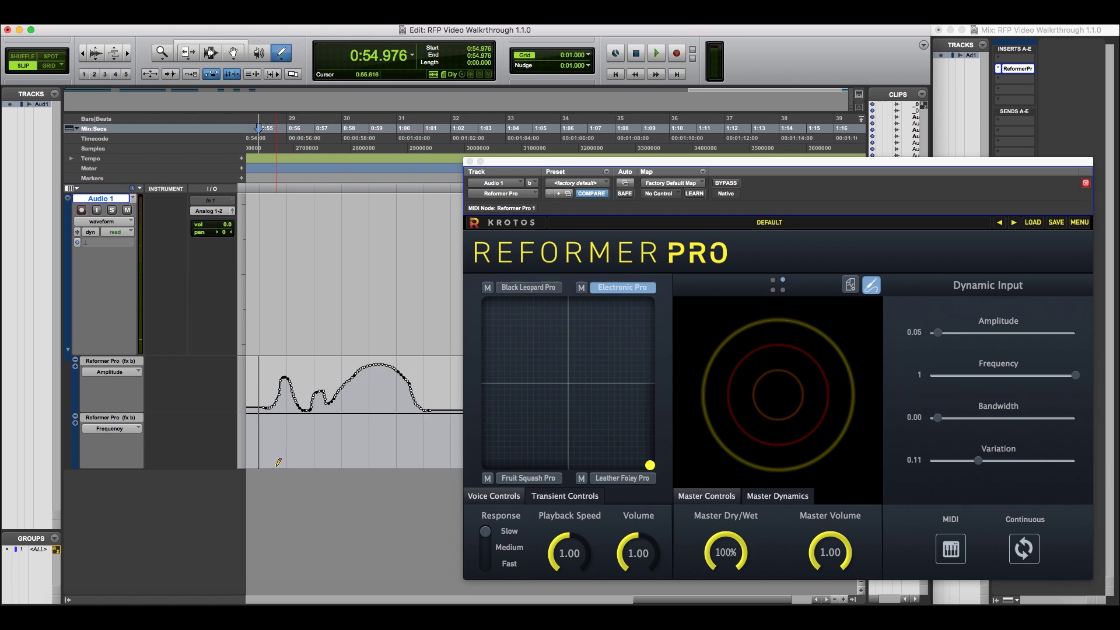
drag(336, 445, 430, 411)
key(space)
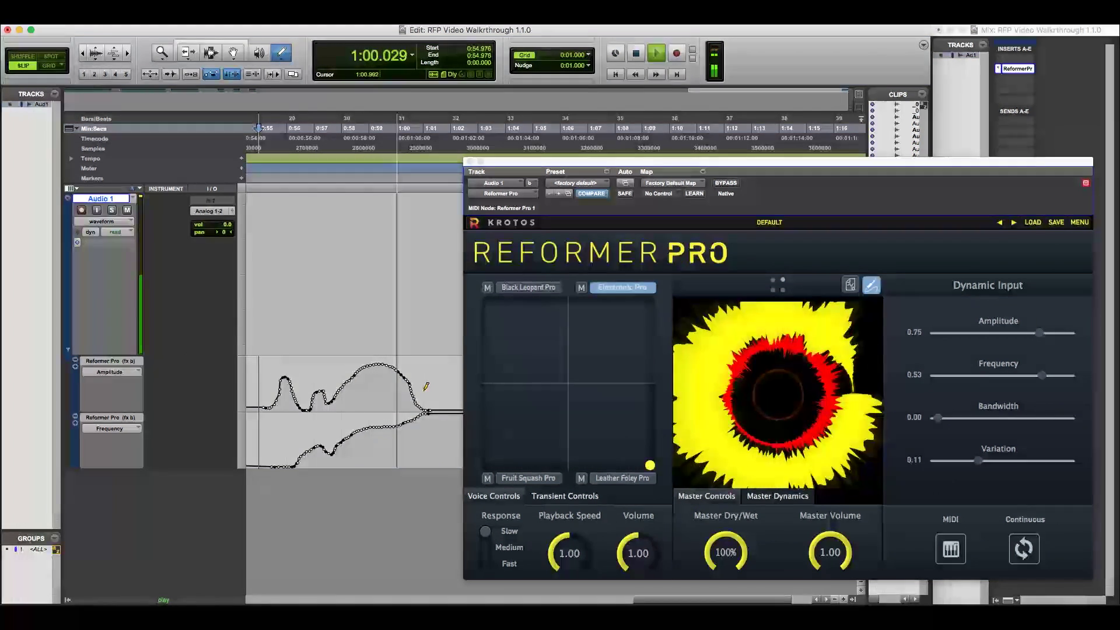
key(space)
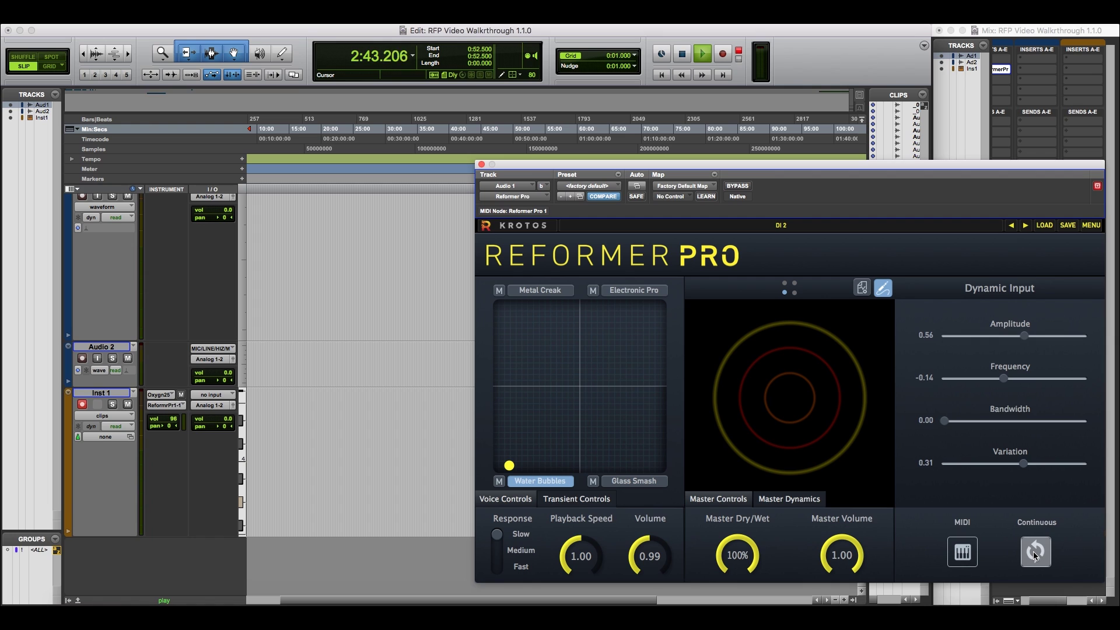
Step: Turn on continuous dynamic input, lower Frequency to about -0.56 and slow Playback Speed to 0.54
click(1034, 555)
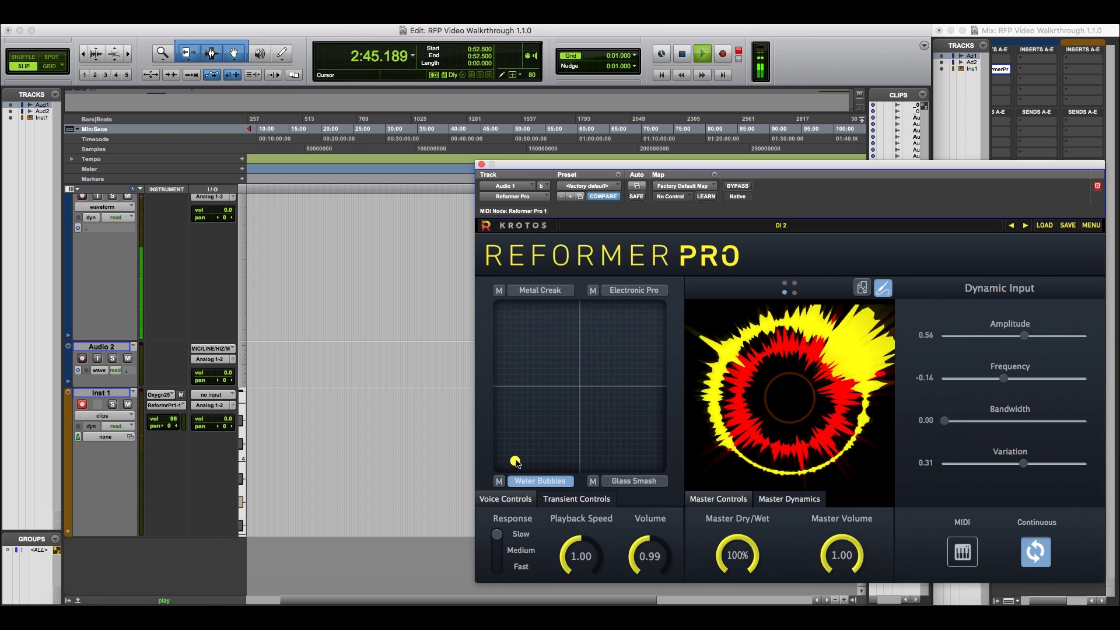
drag(515, 461, 517, 455)
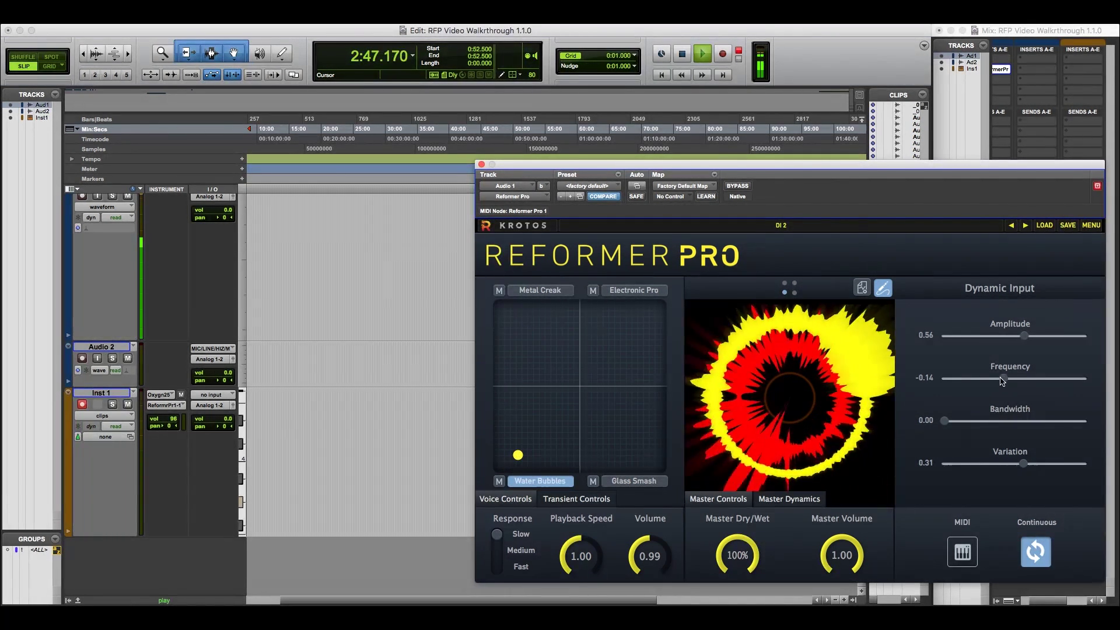
drag(1001, 381, 972, 381)
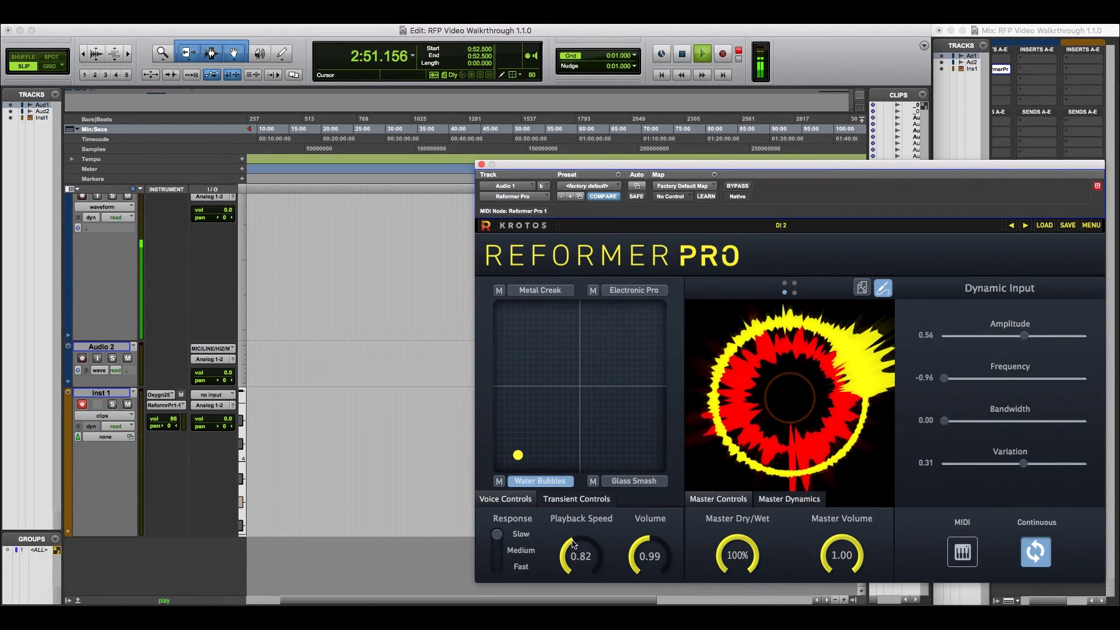
drag(568, 546, 567, 550)
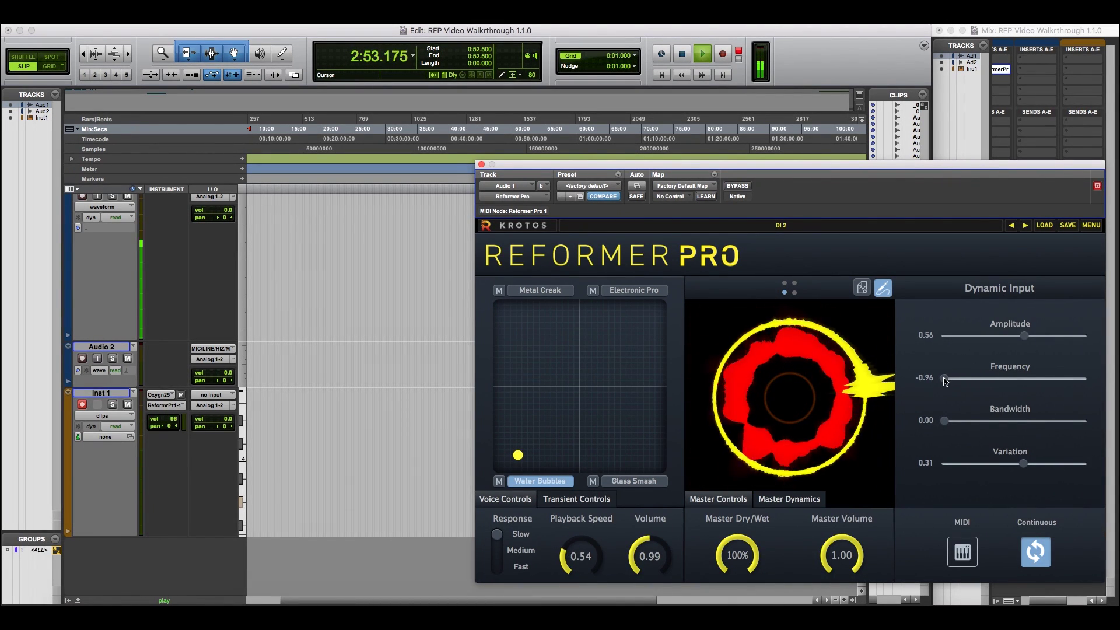
Step: Move the blend up toward Metal Creak while riding Frequency down to about -0.91
drag(945, 381, 987, 379)
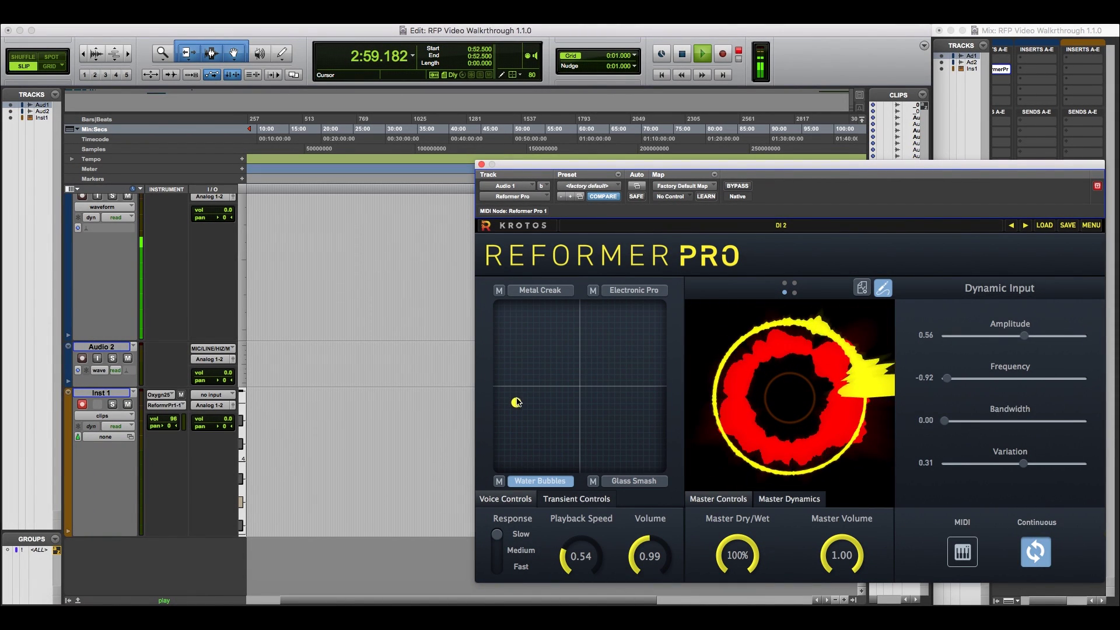
drag(524, 376, 513, 309)
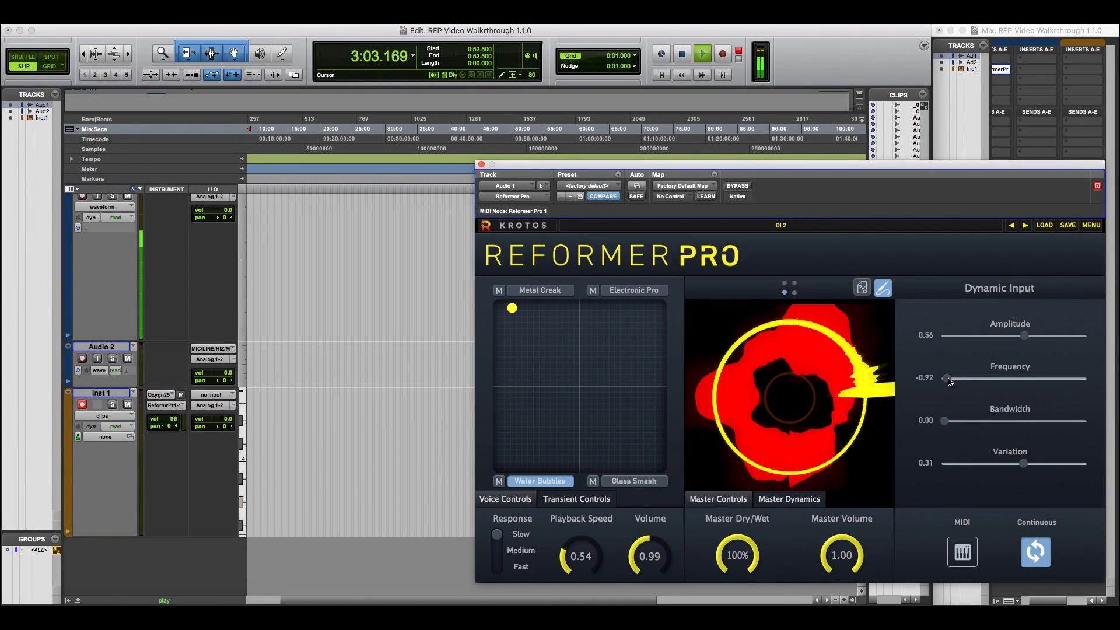
drag(975, 382, 1017, 381)
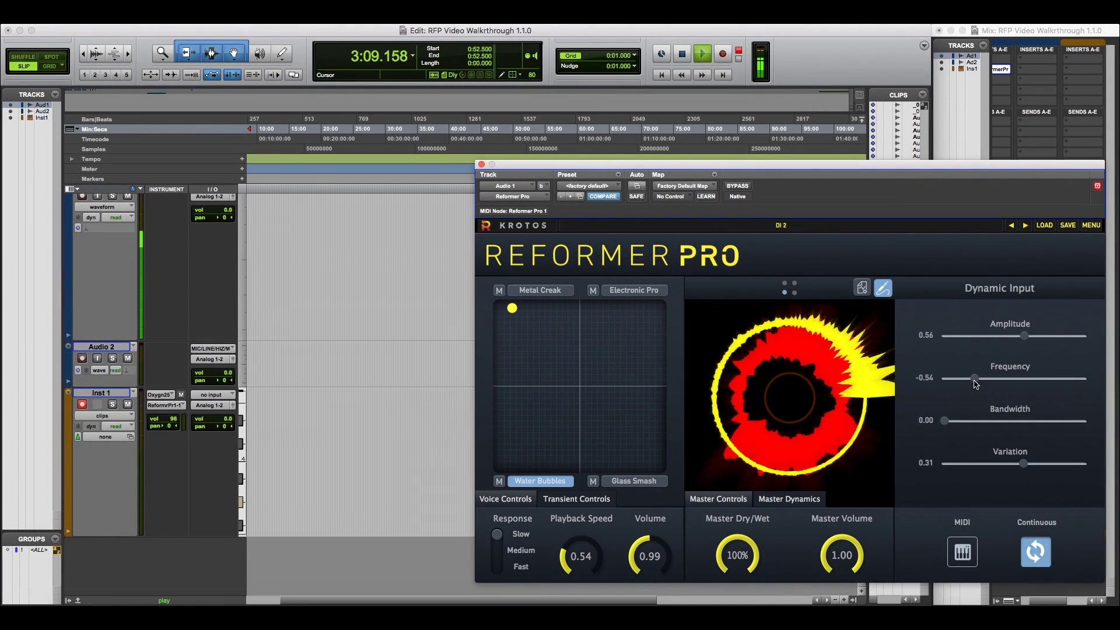
drag(957, 384, 948, 383)
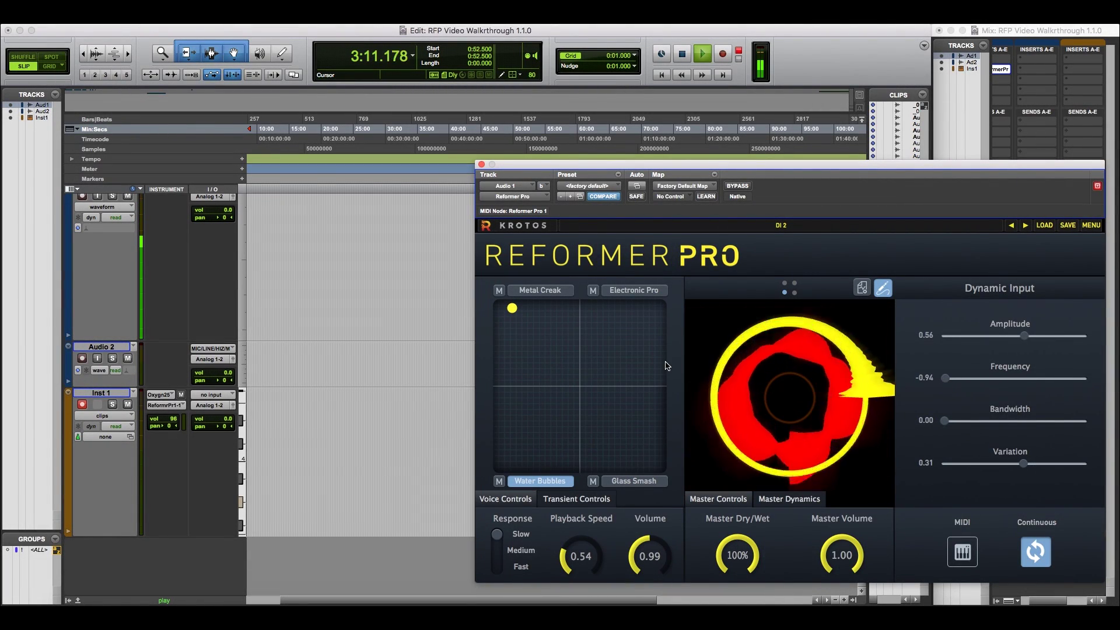
Step: Set Response to Fast, blend fully toward Electronic Pro and zero the Variation
click(634, 290)
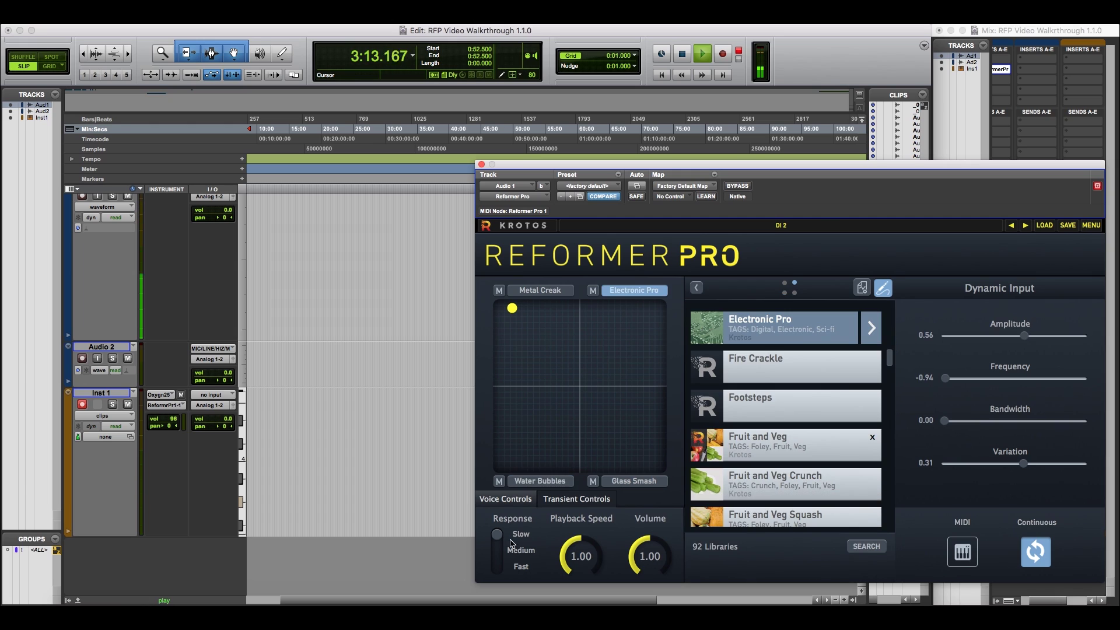
click(501, 566)
drag(513, 309, 662, 308)
drag(1023, 464, 939, 450)
Step: Set Frequency to about -0.79 and reset Playback Speed to 1.00 after trying 2.00
drag(948, 382, 978, 382)
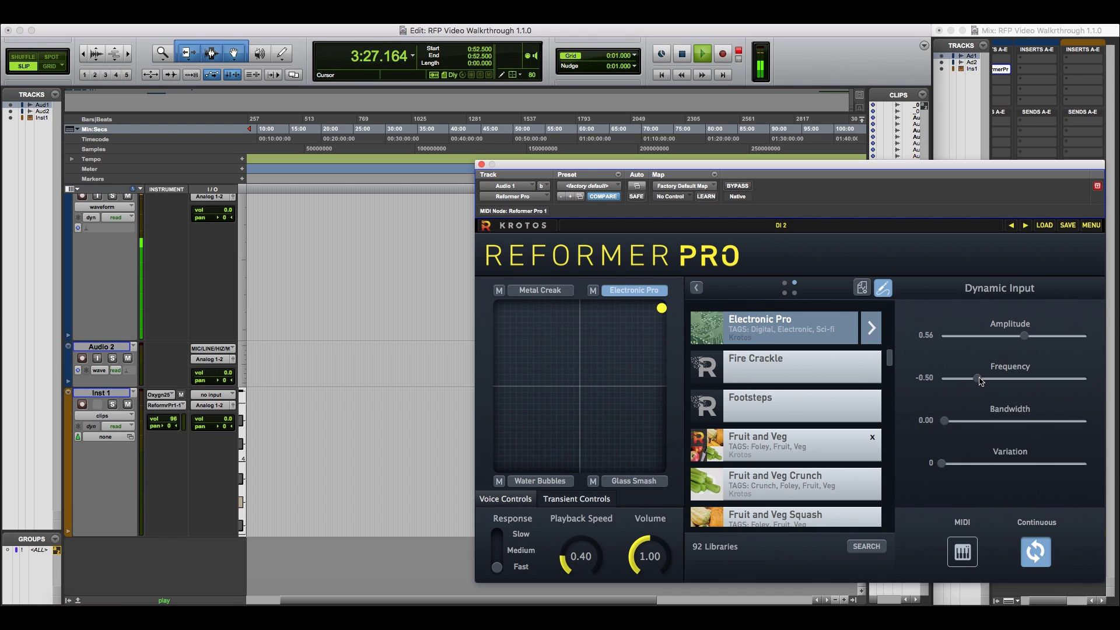
drag(983, 383, 954, 387)
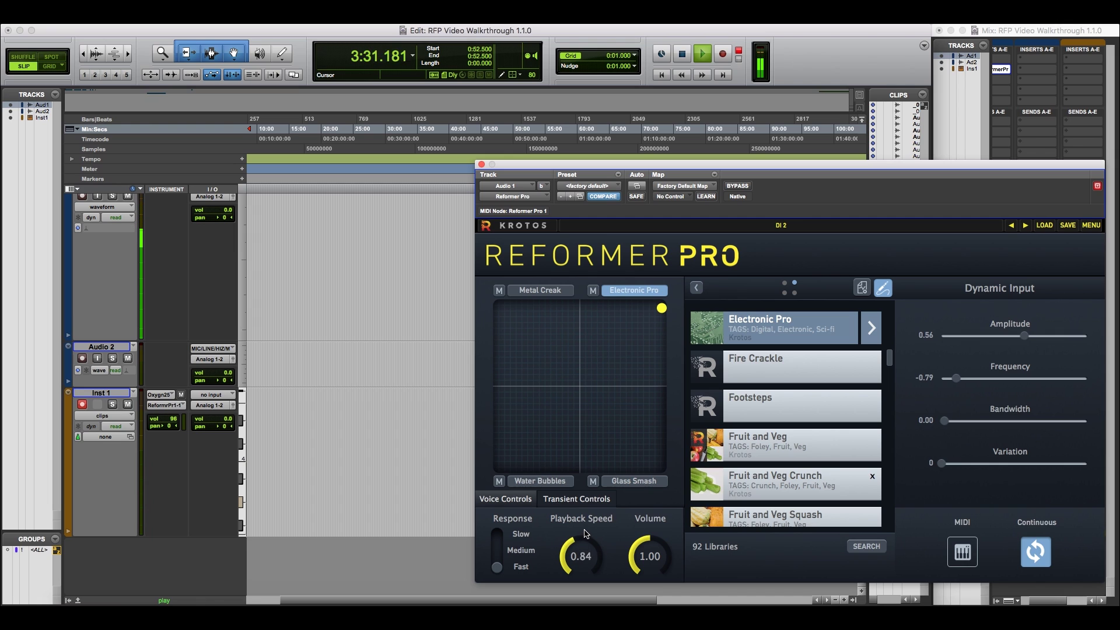
drag(586, 533, 629, 476)
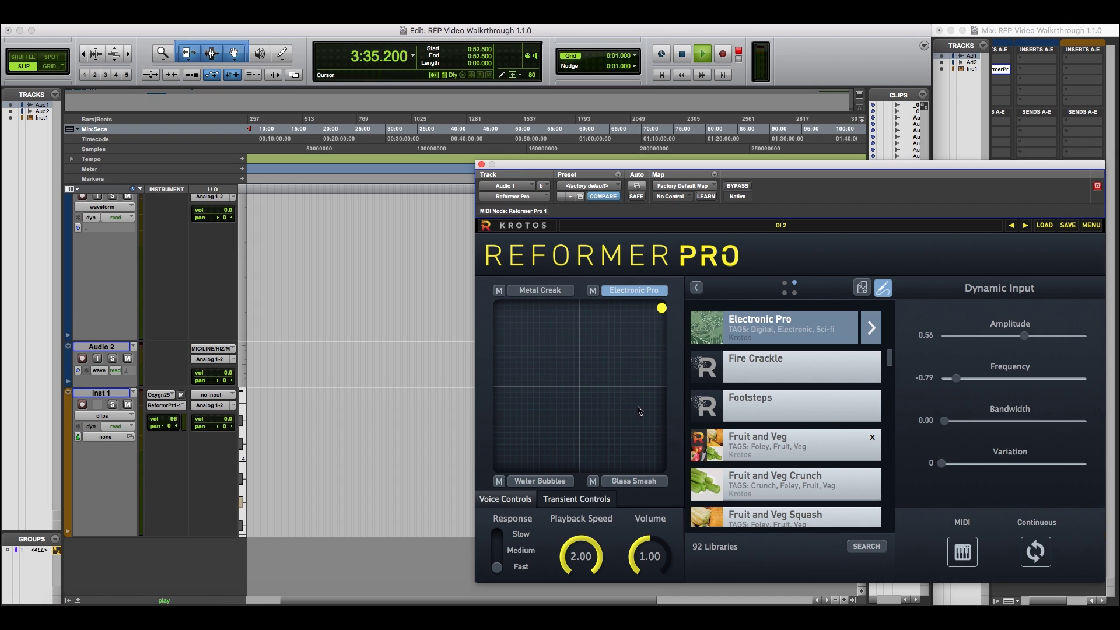
double_click(581, 545)
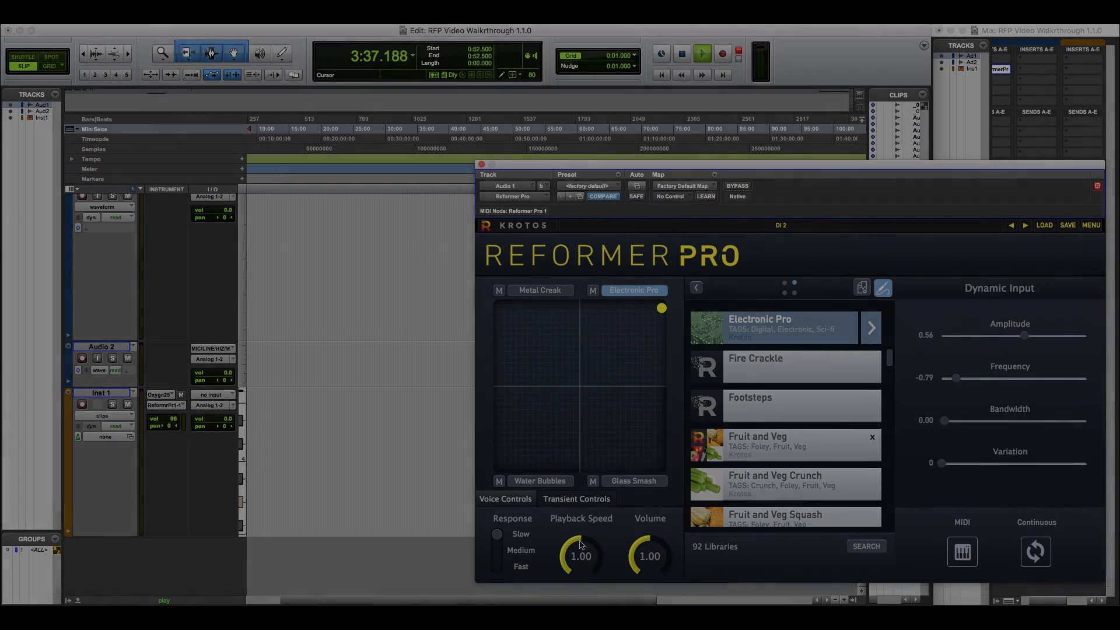